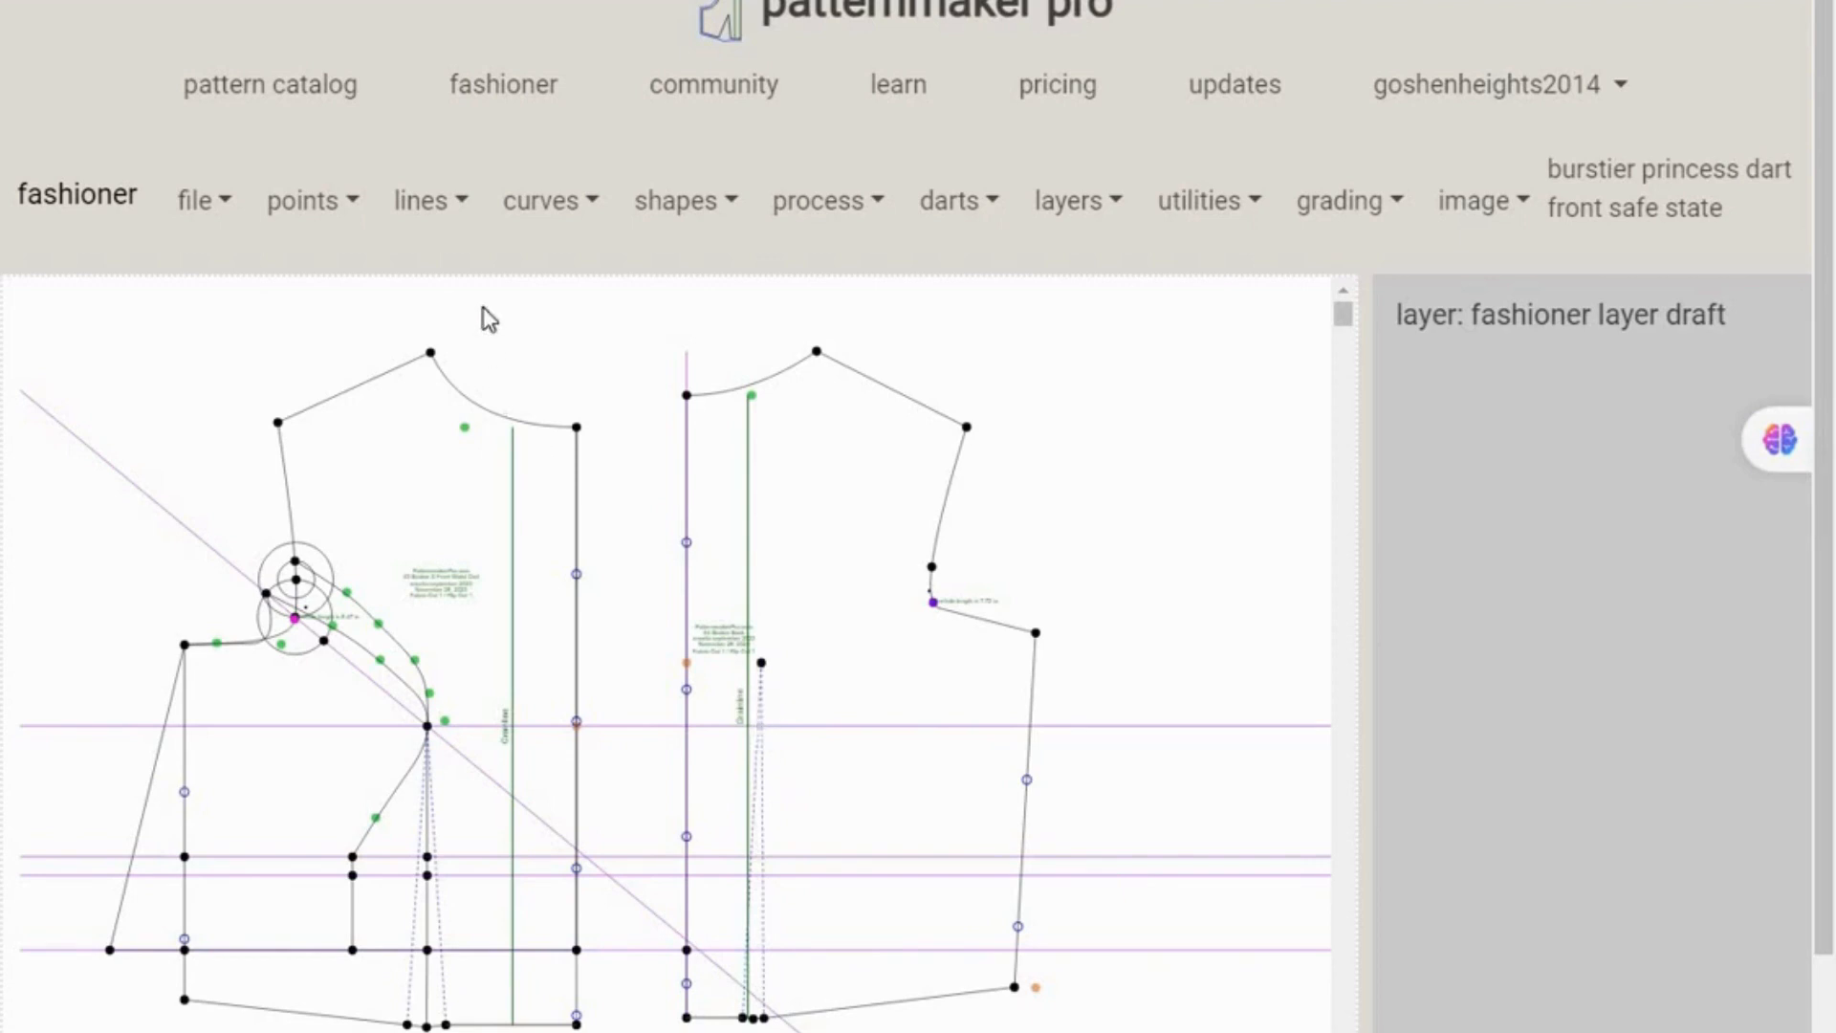
- Add a line from the back waist dart's apex down to the centre point between its legs at the waist
click(464, 211)
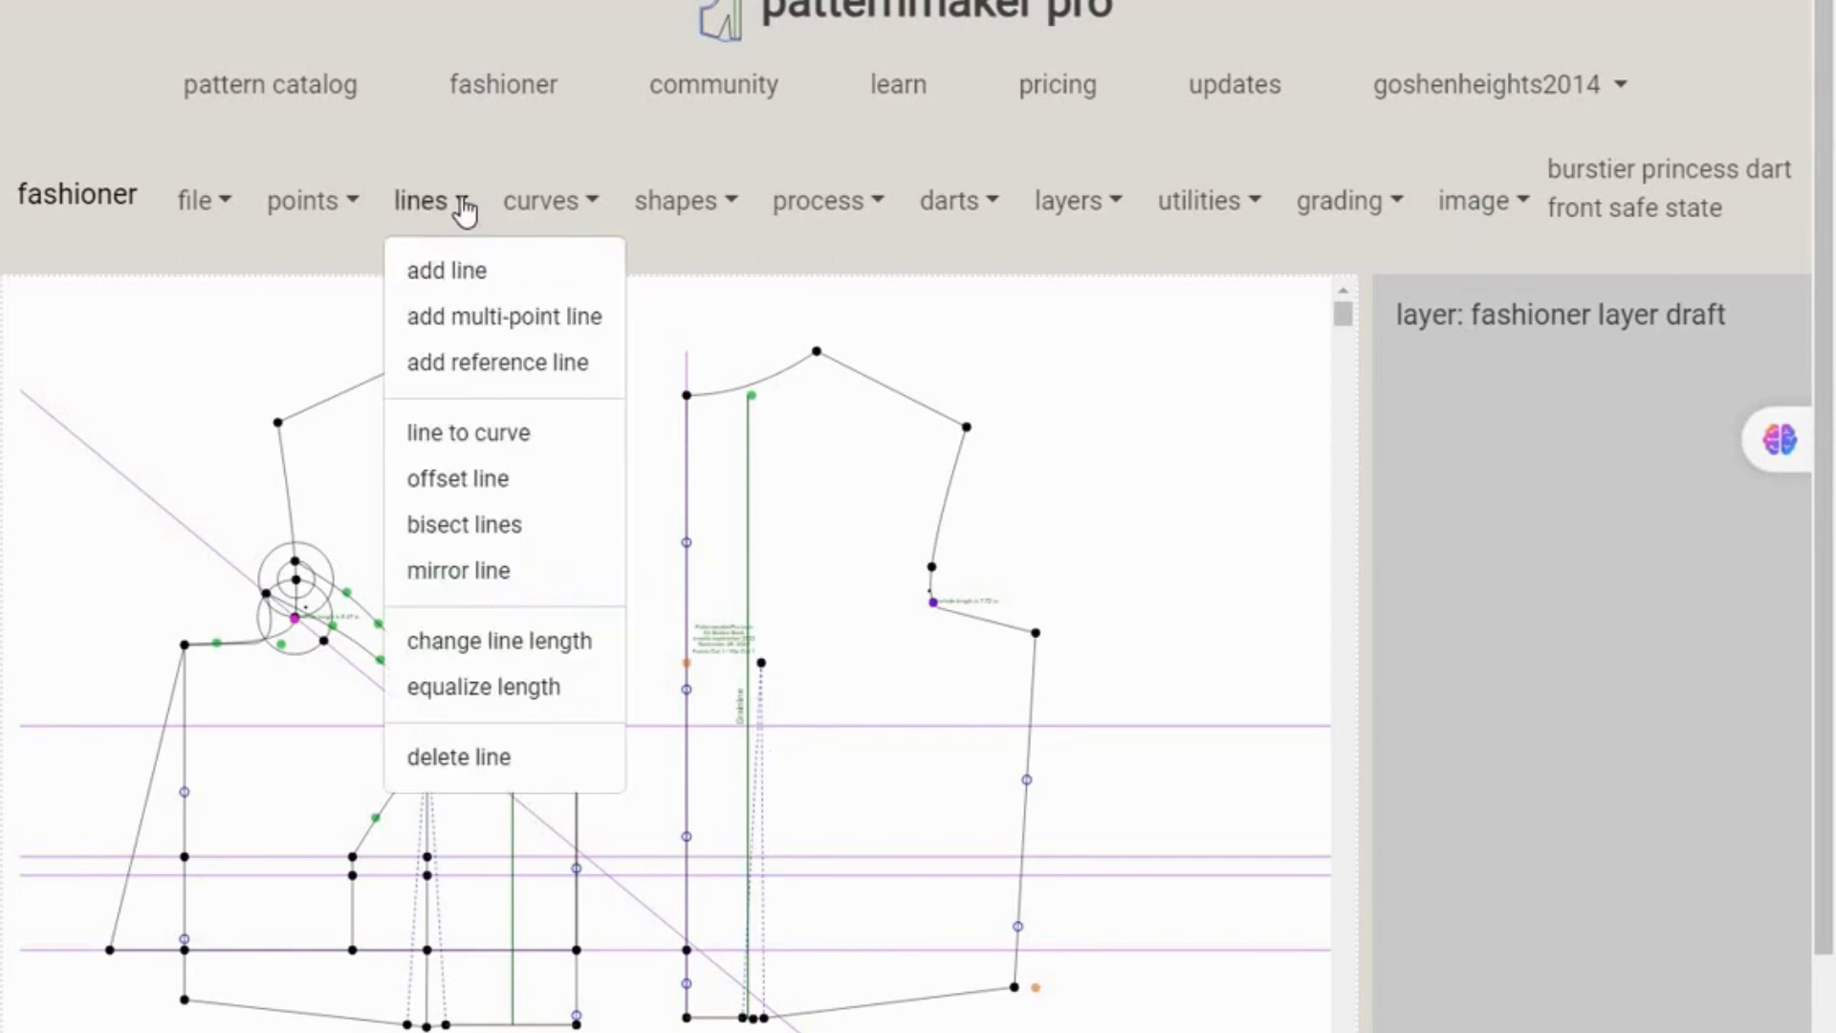
click(451, 271)
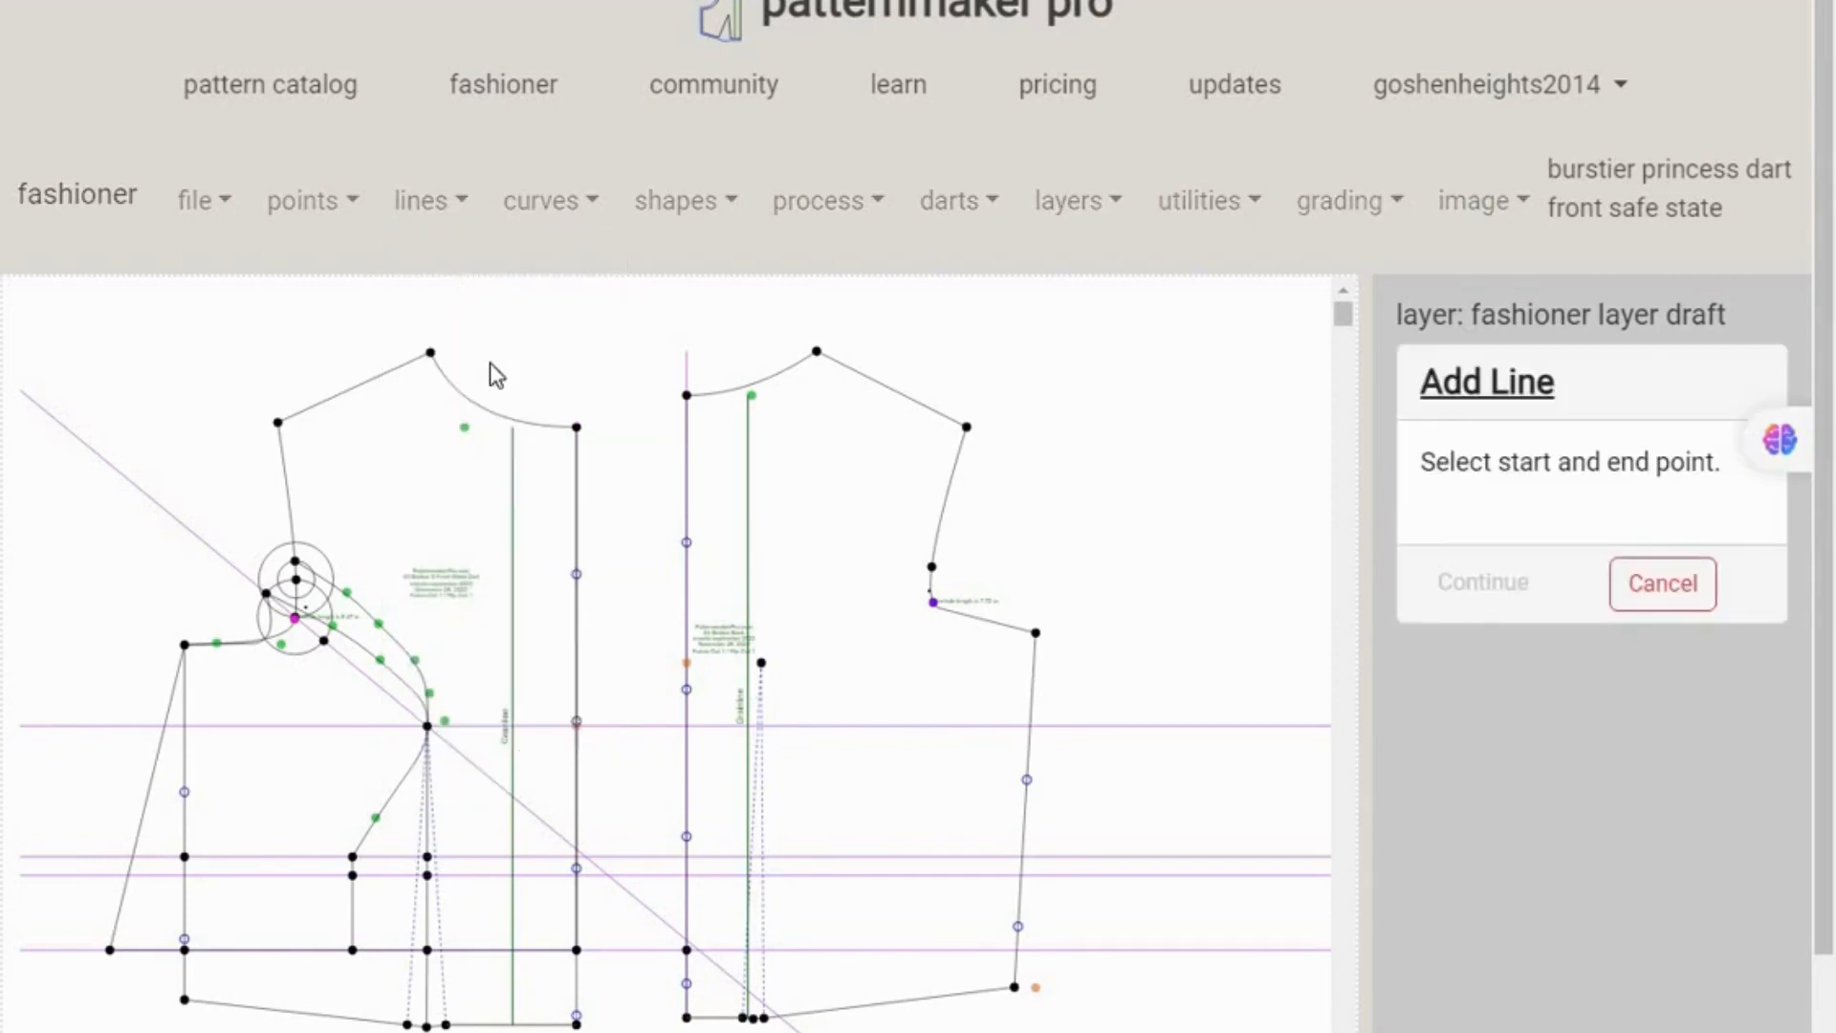
click(763, 664)
click(752, 1018)
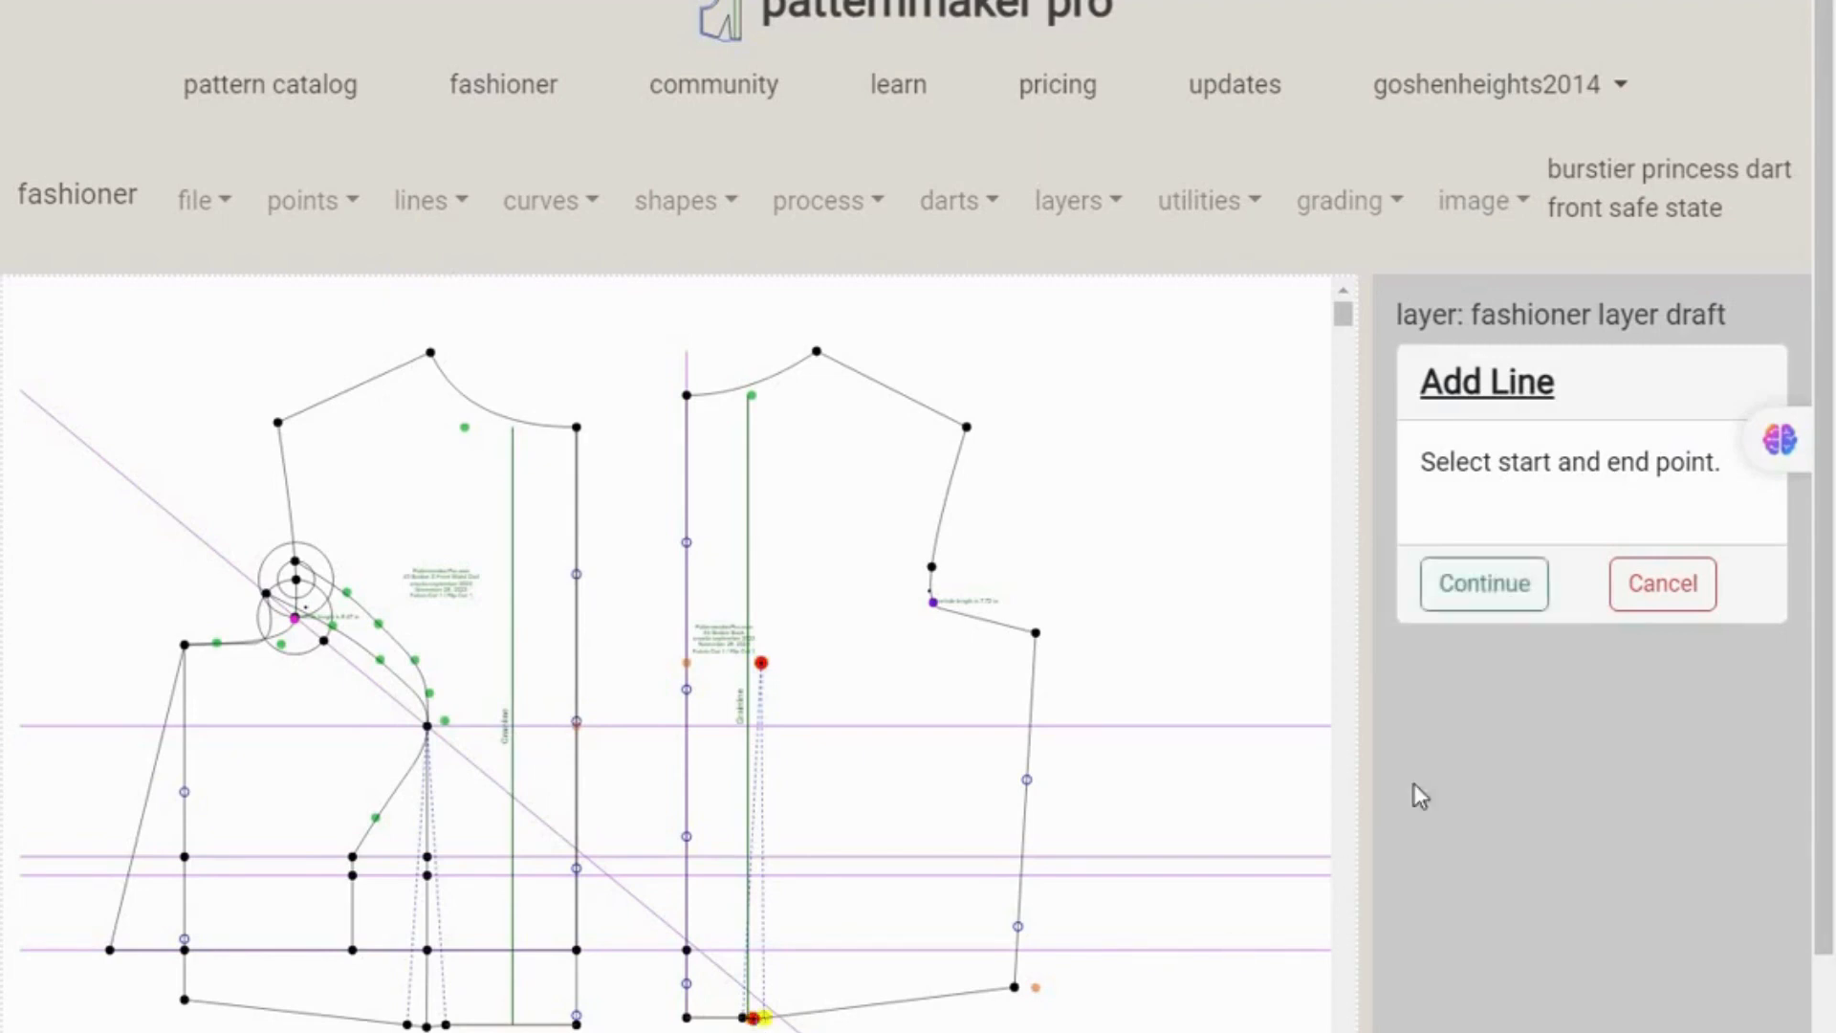
click(1495, 590)
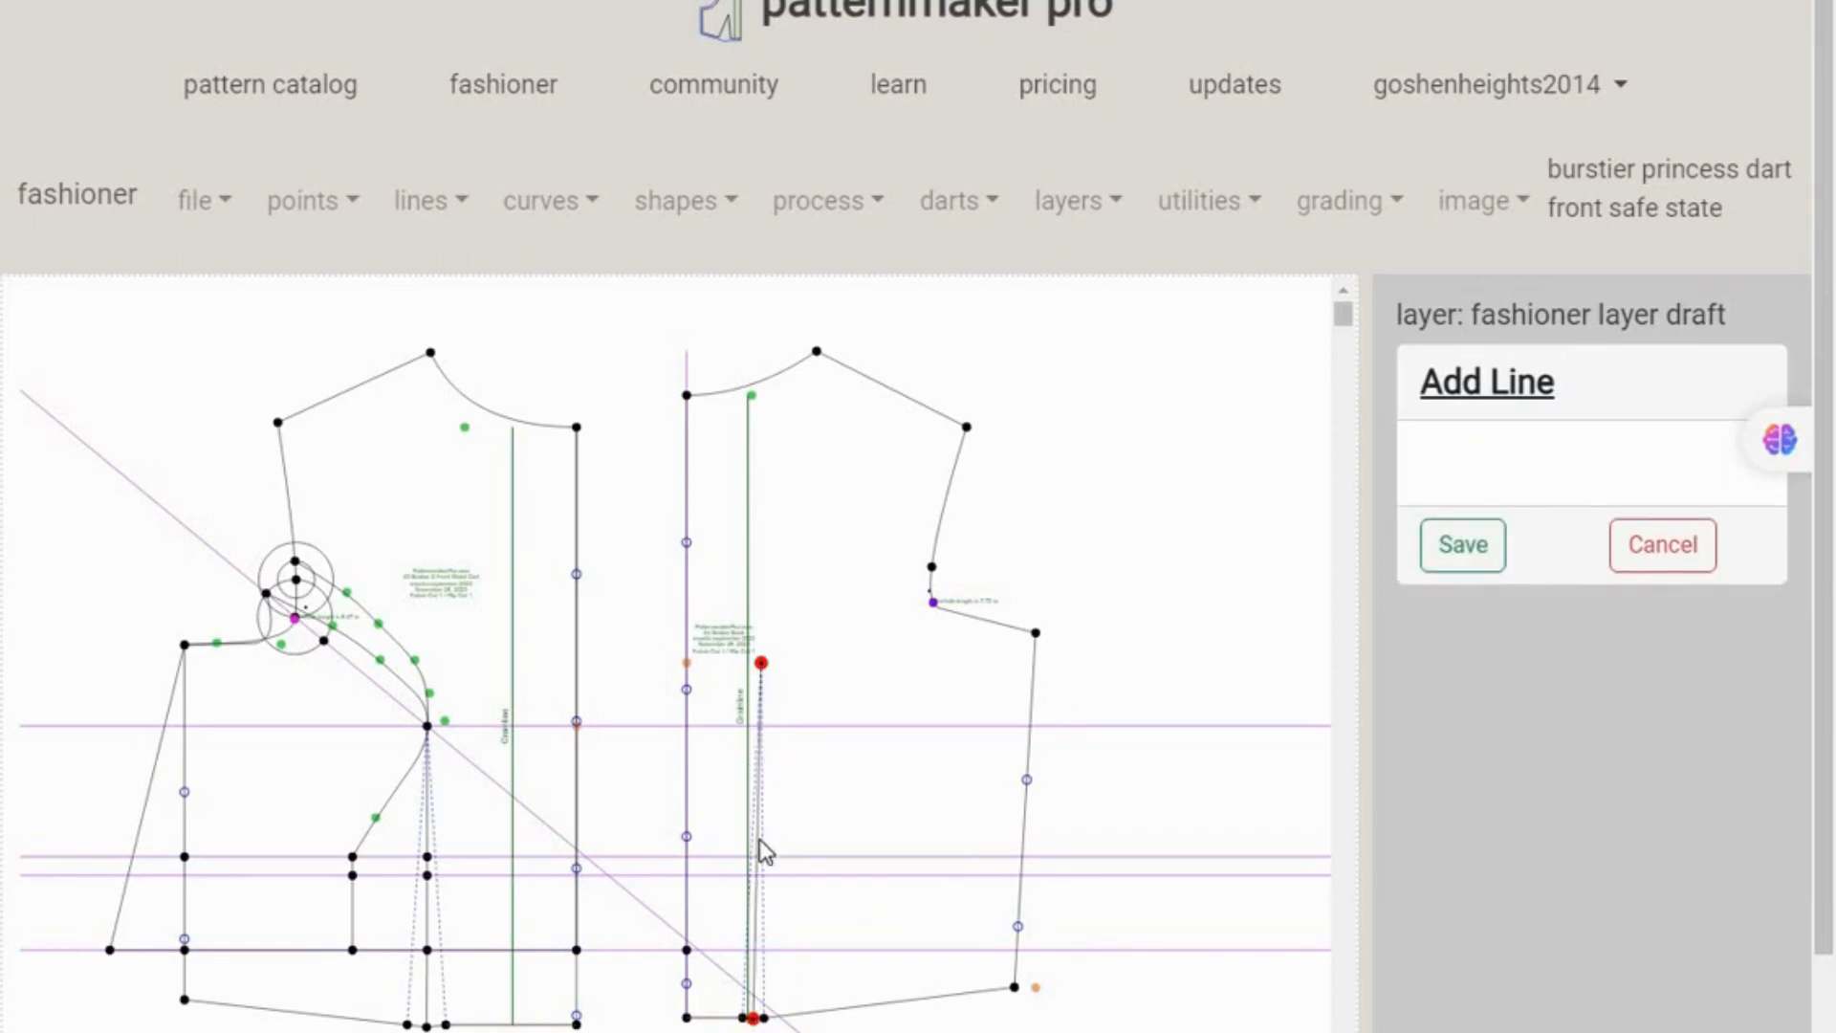
click(1462, 544)
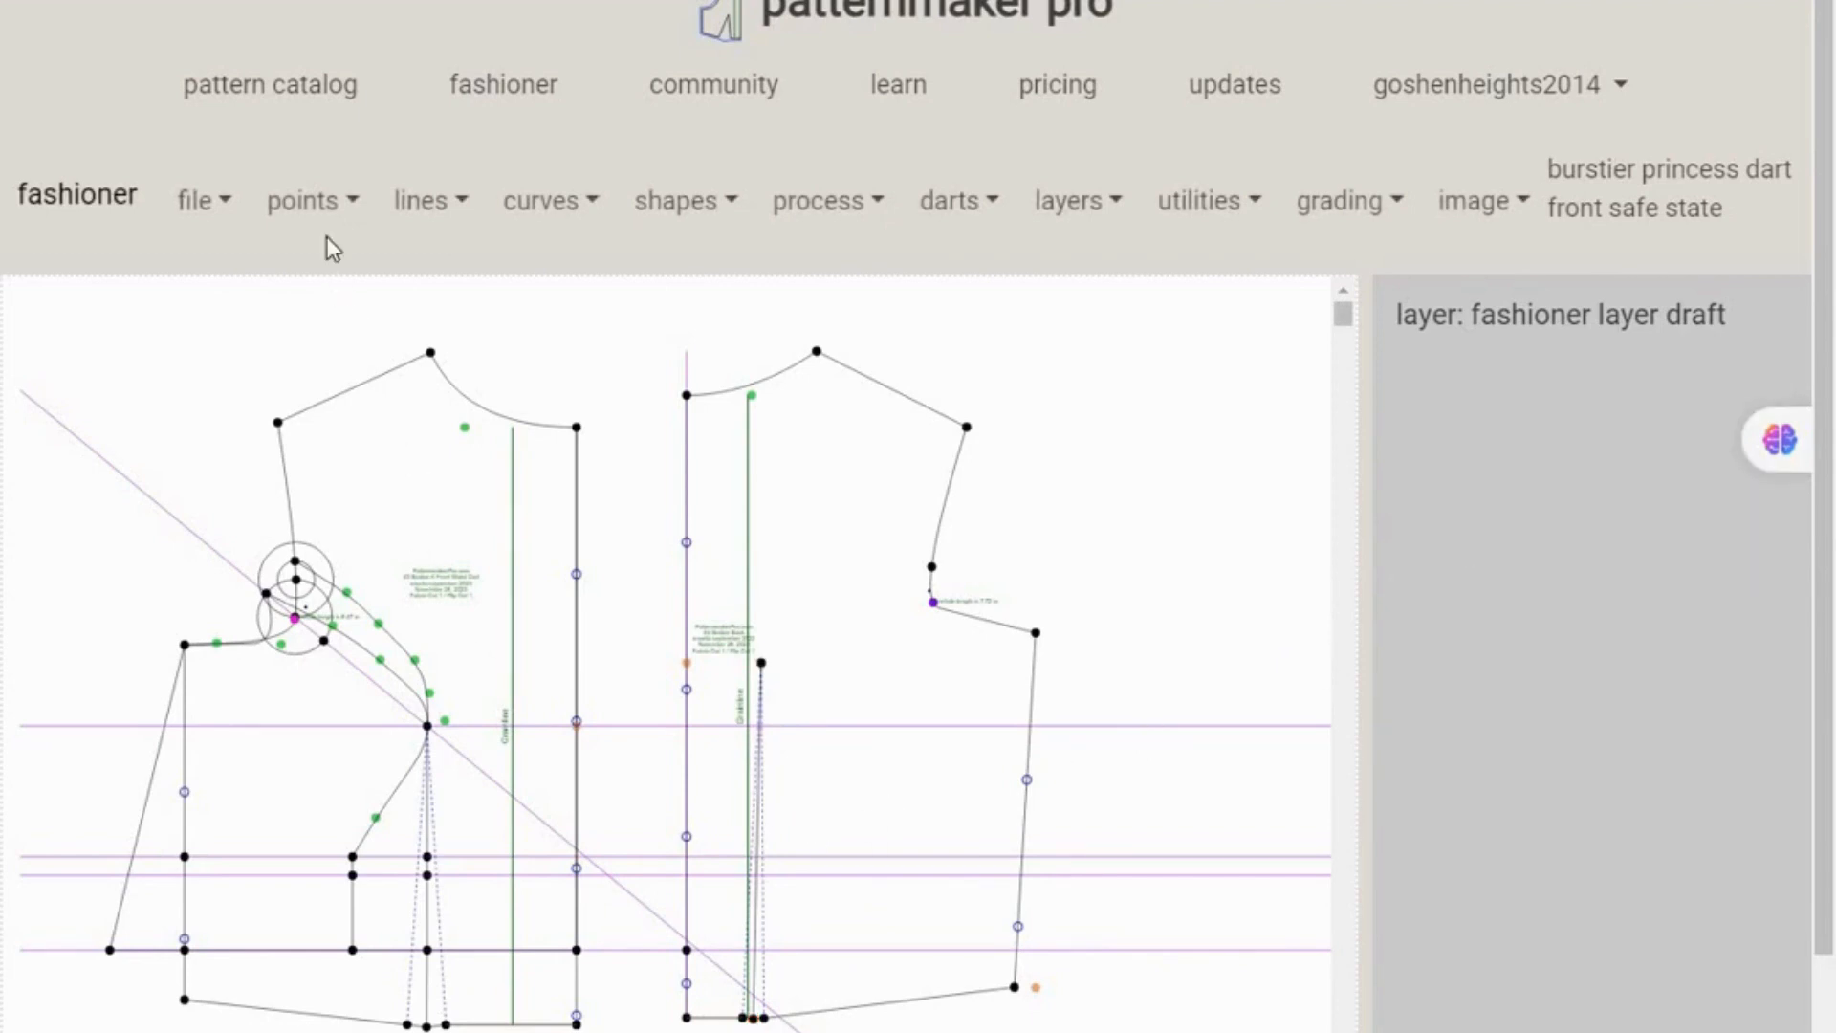
- Add a point where the horizontal bust-level reference line intersects the back dart's centre line
click(354, 205)
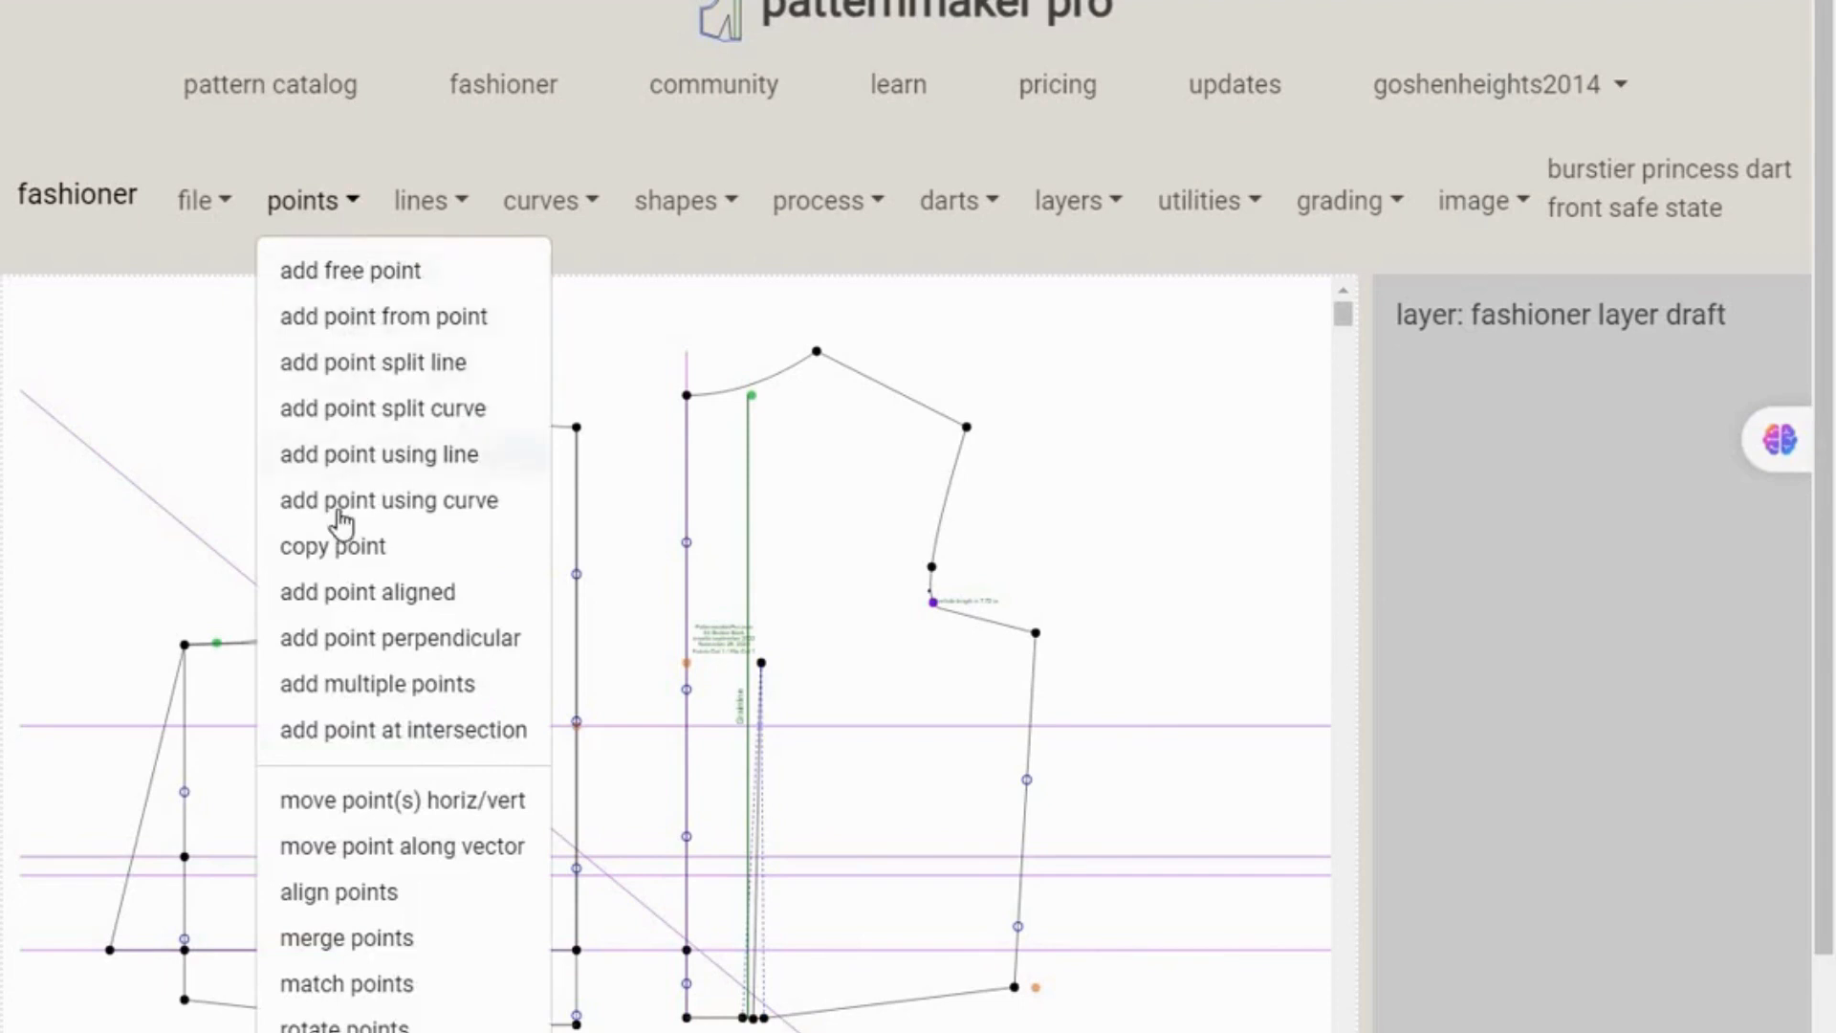
click(411, 729)
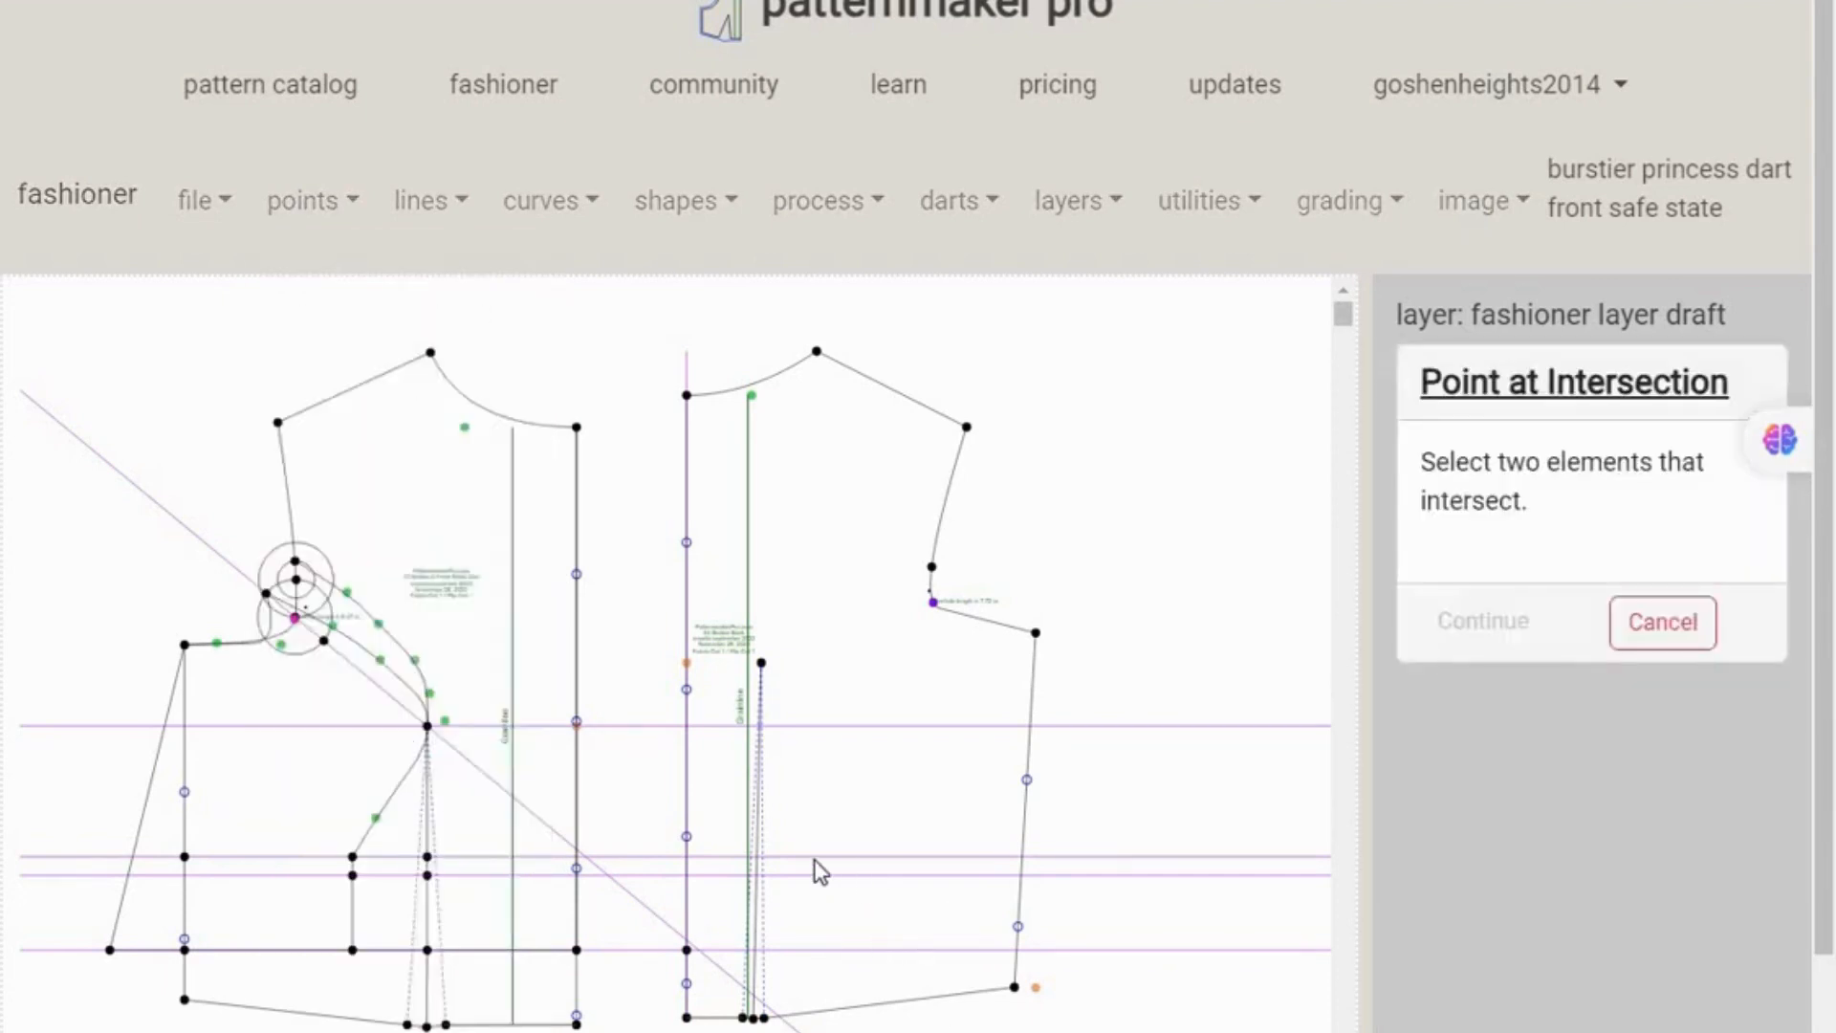
click(799, 727)
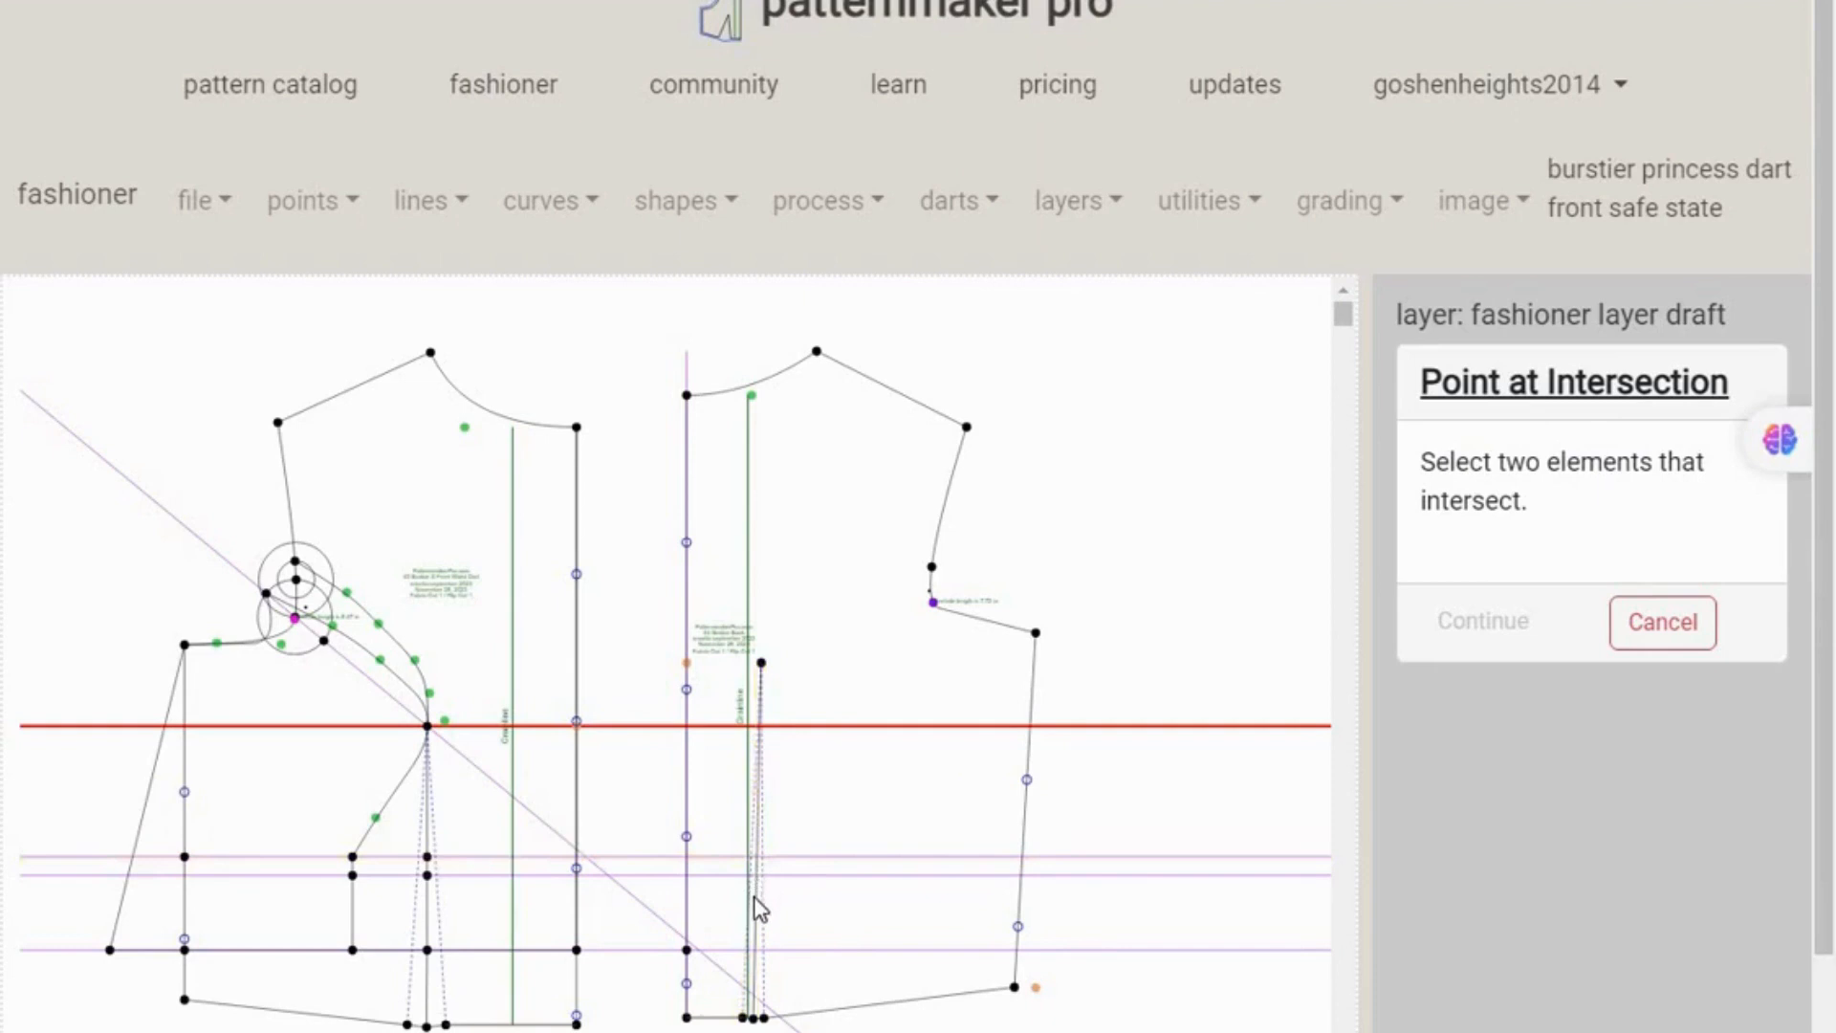
scroll(913, 913, up, 3)
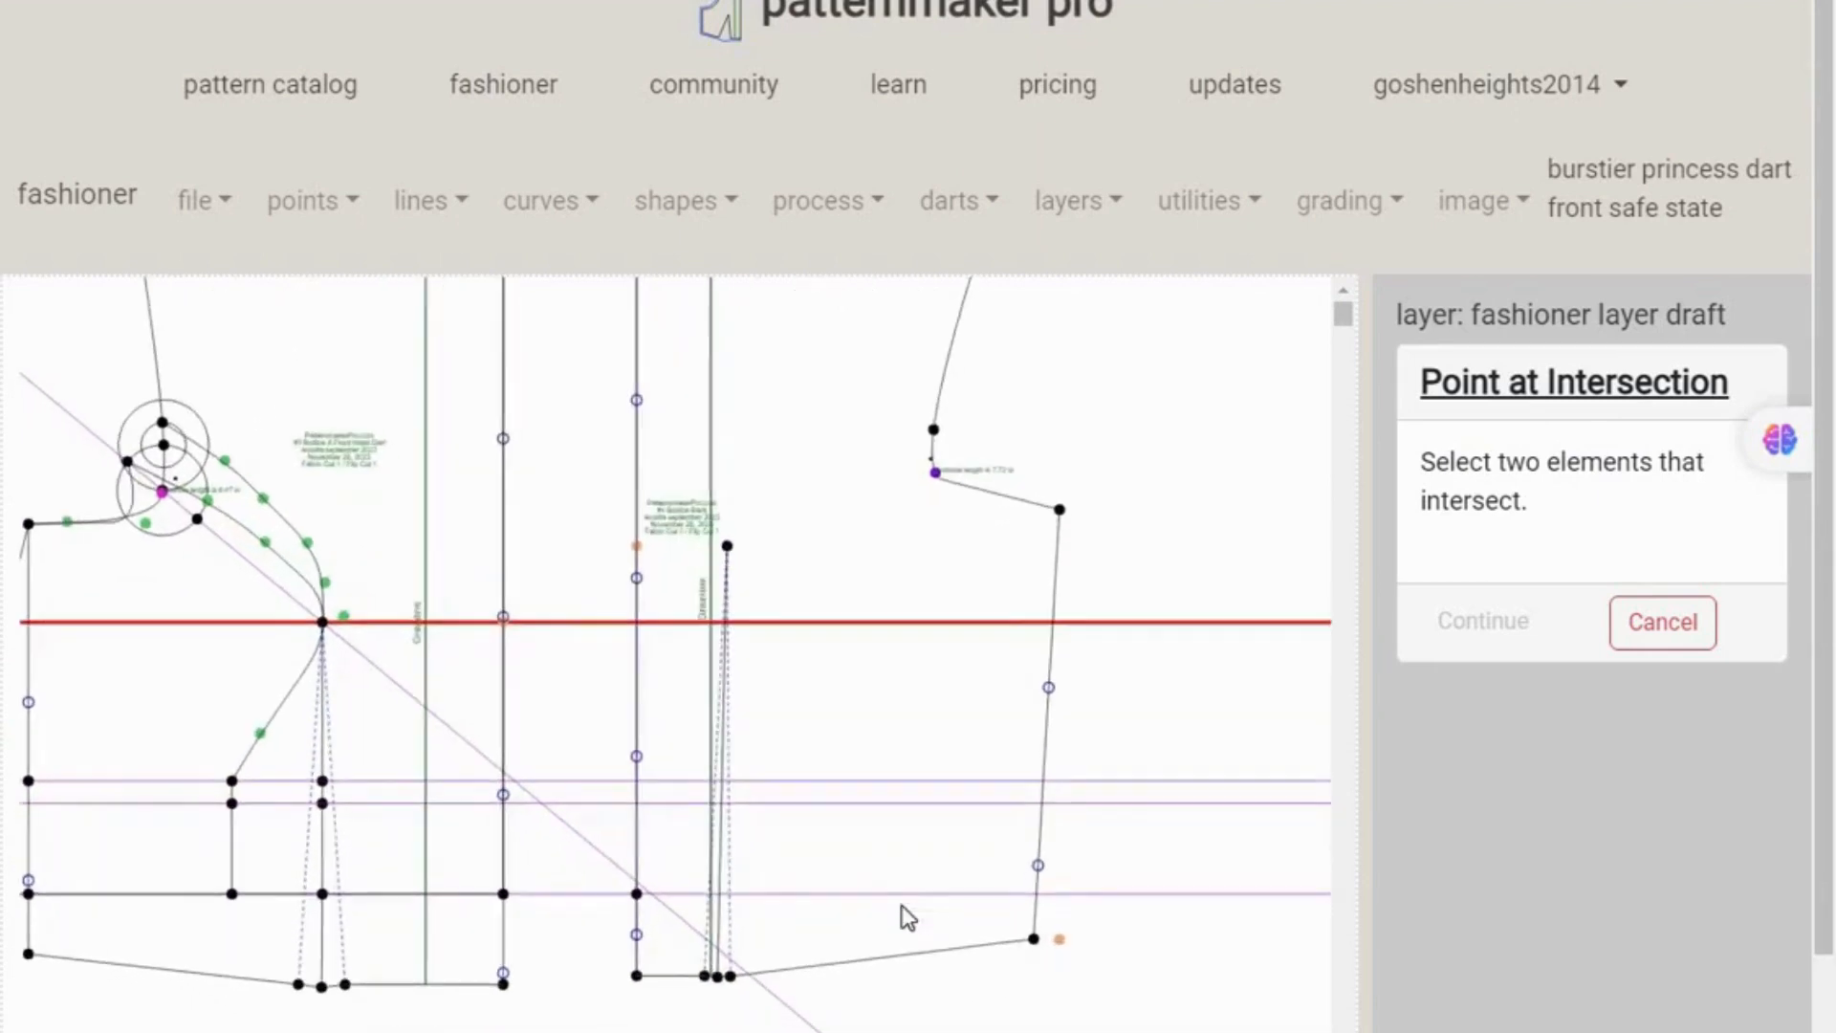
scroll(909, 918, up, 1)
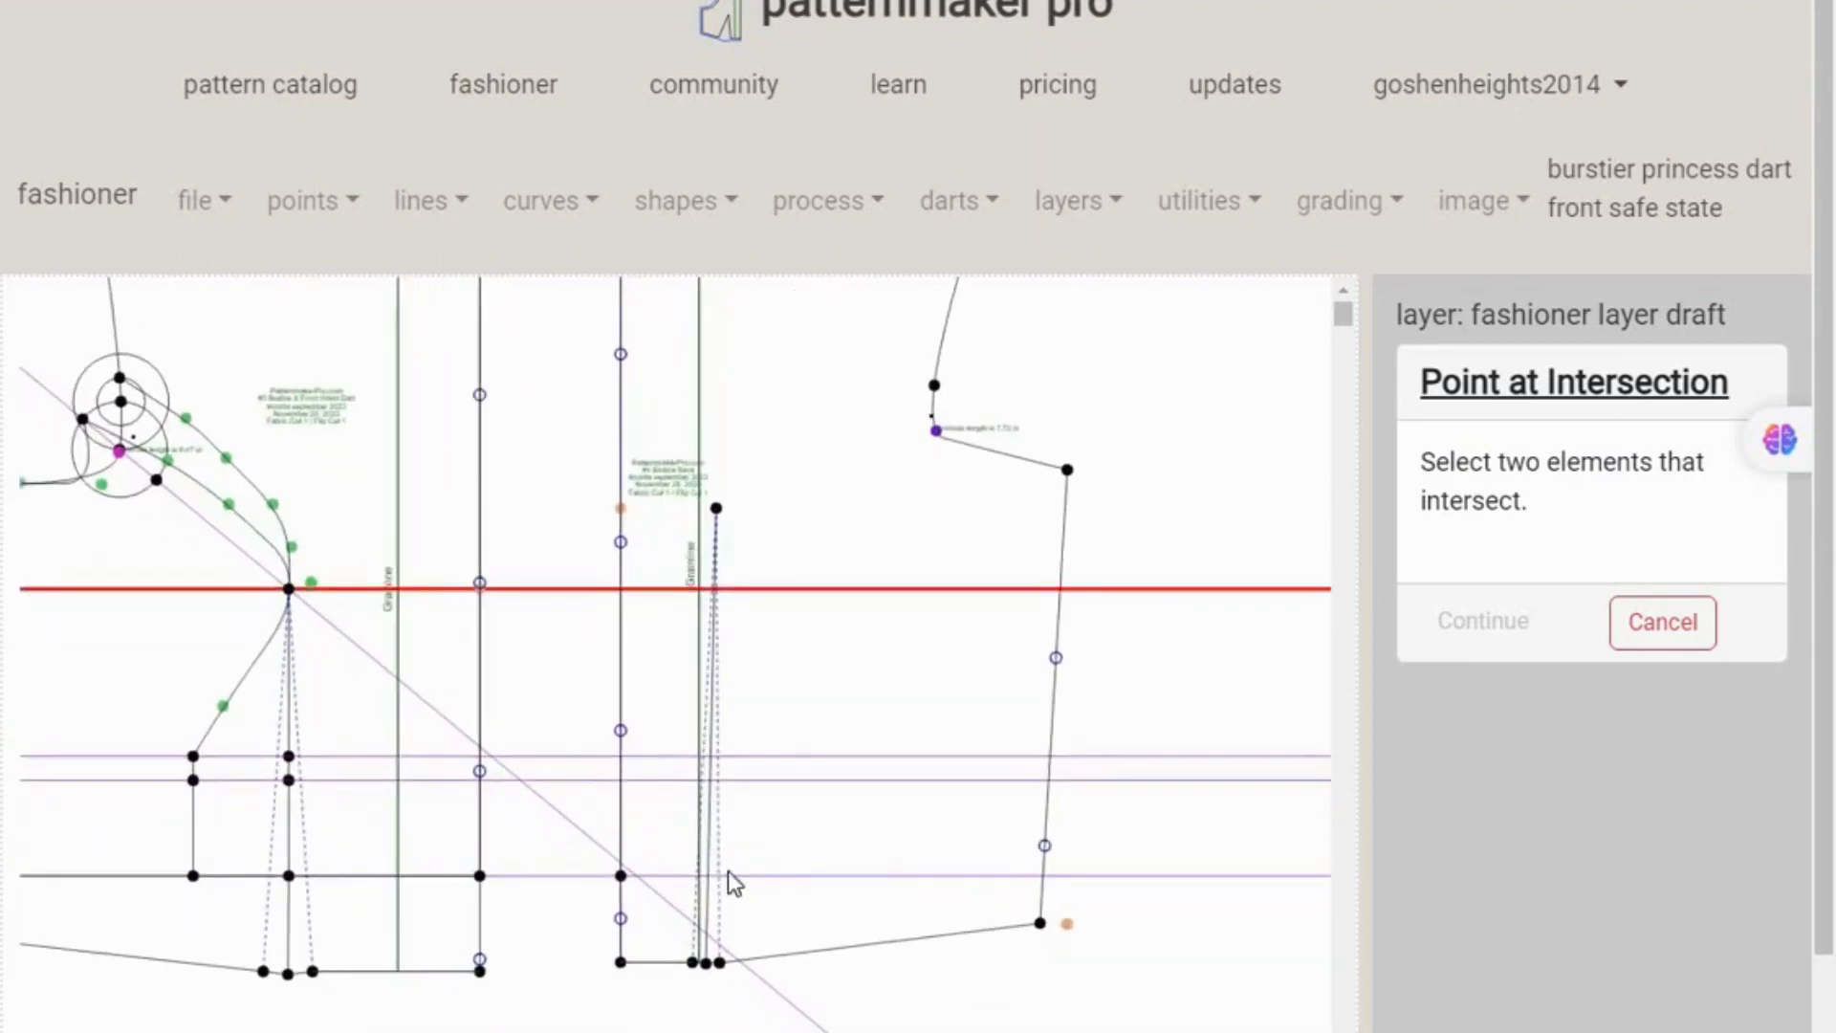
click(713, 667)
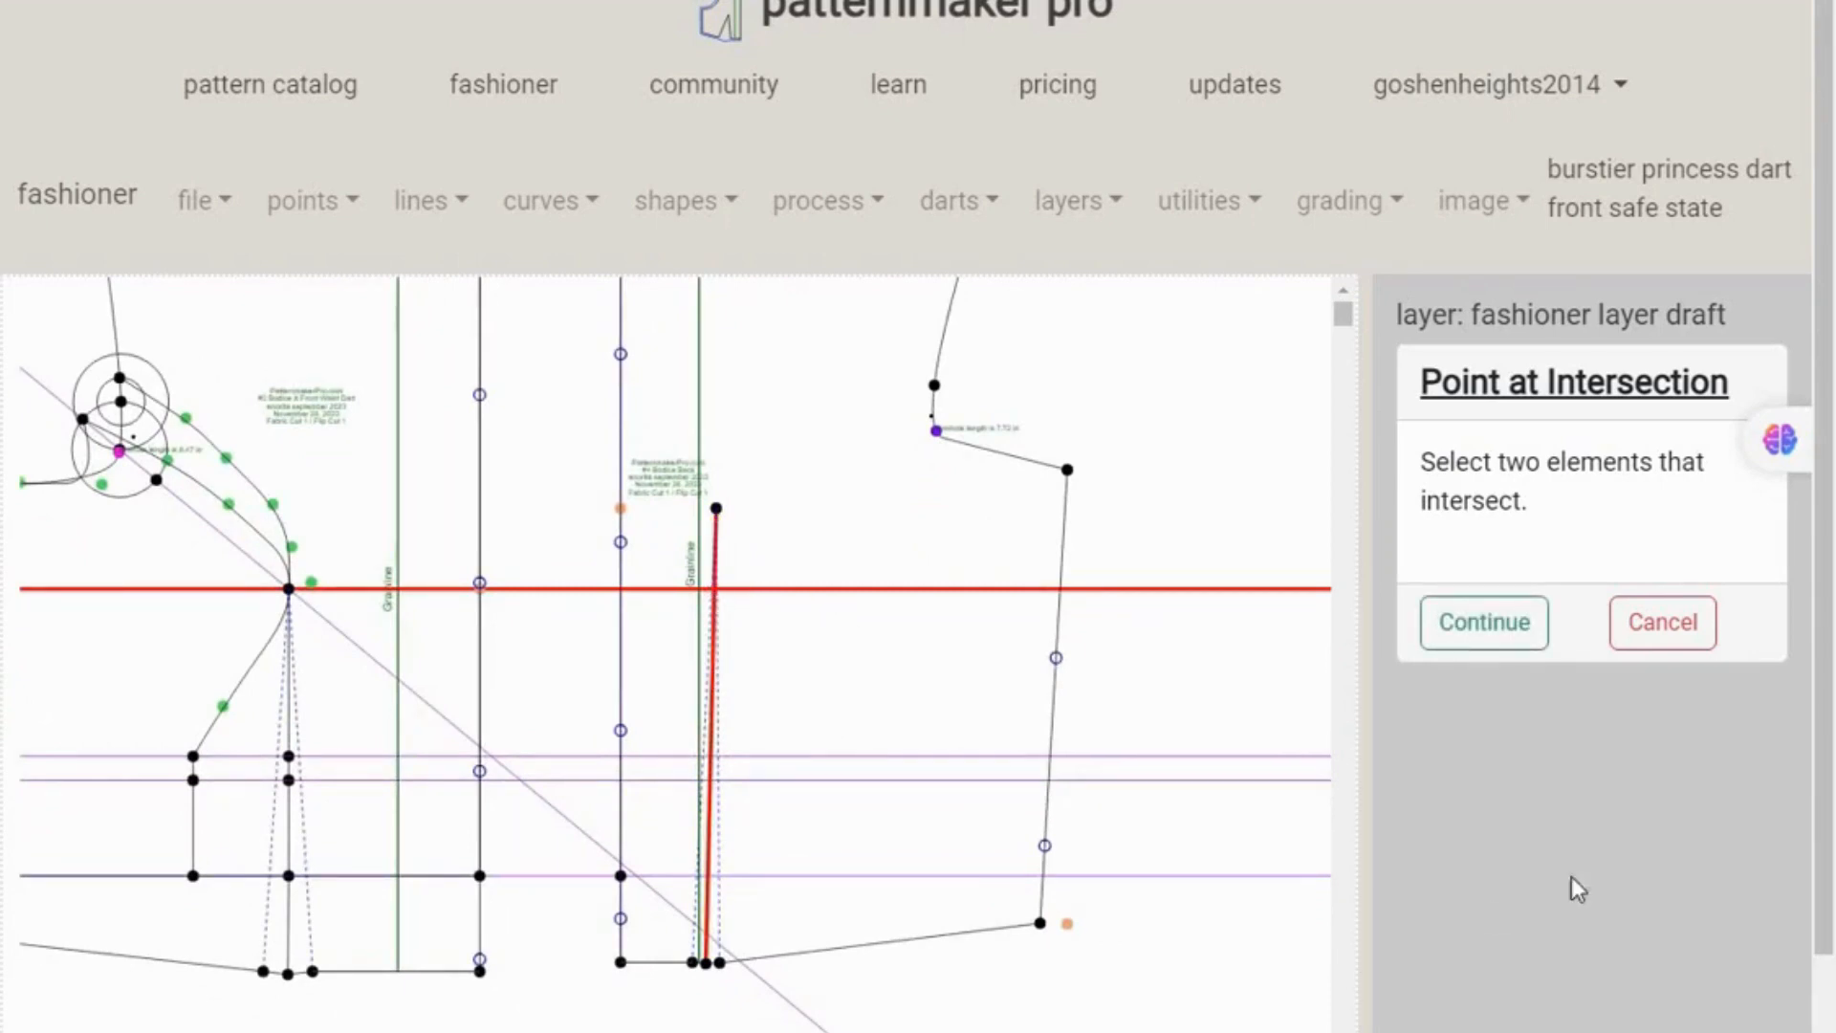
click(1483, 623)
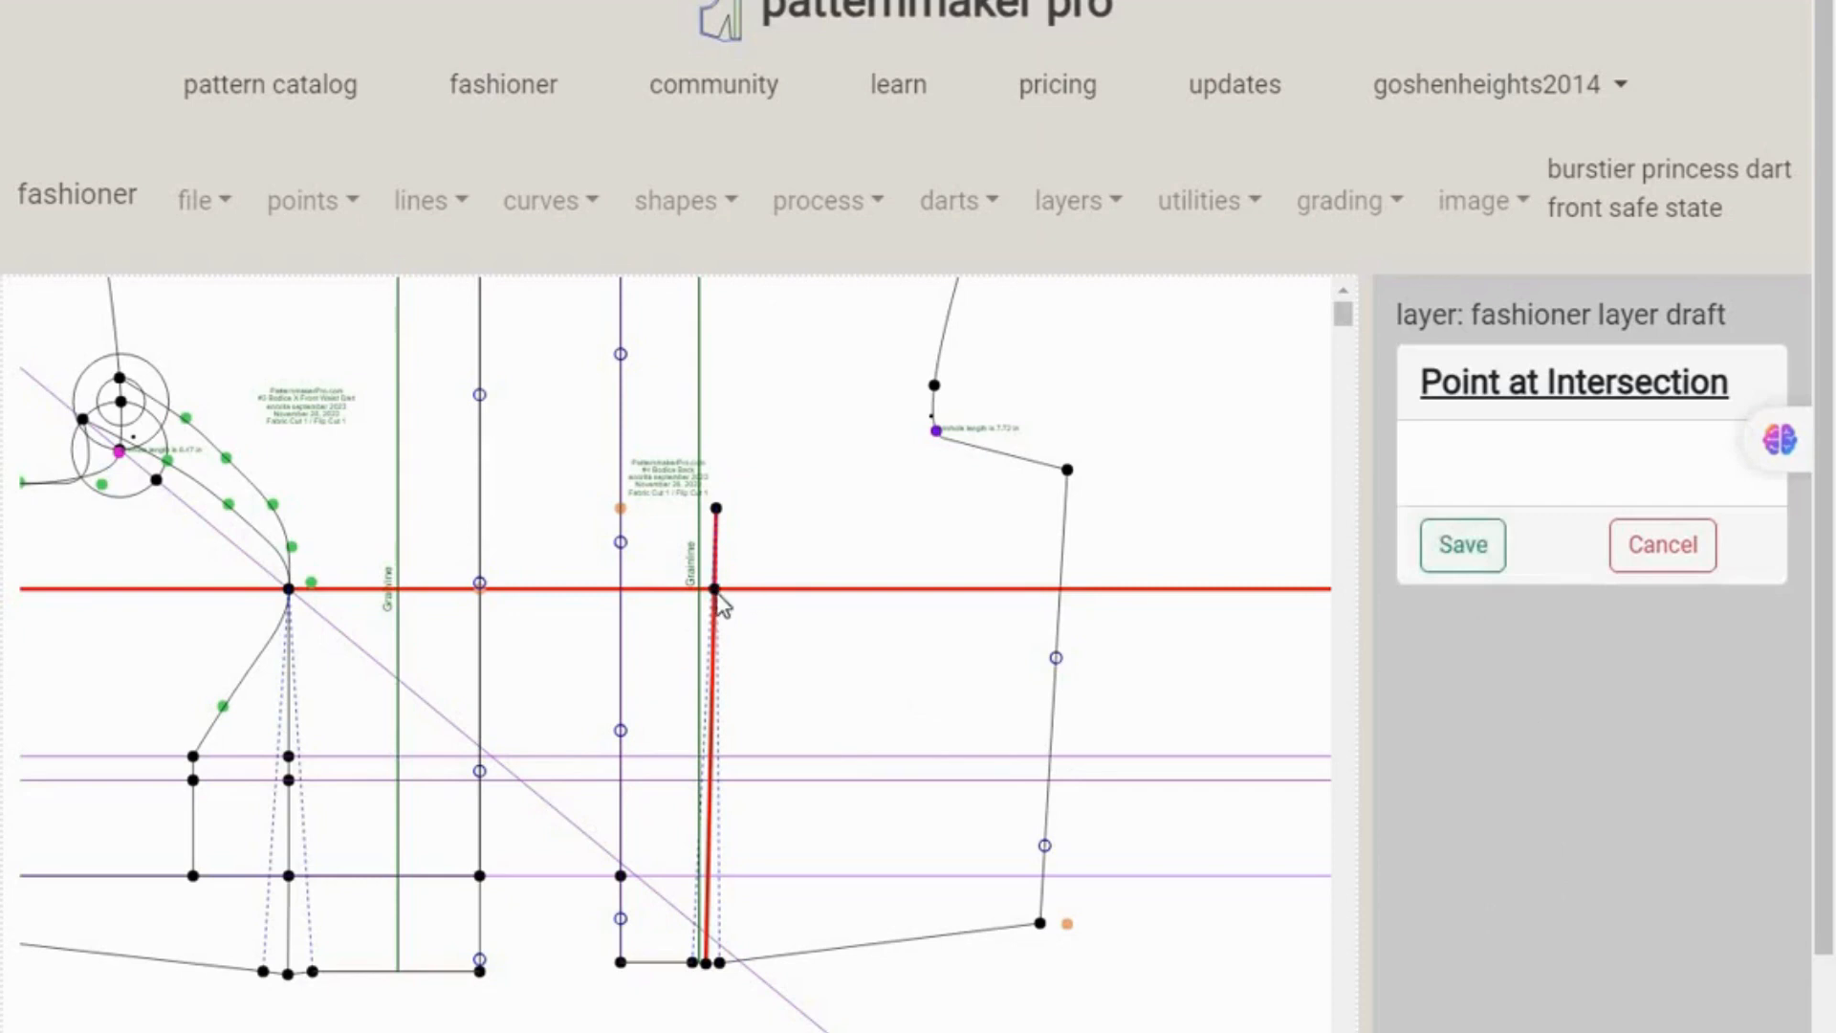
click(1463, 546)
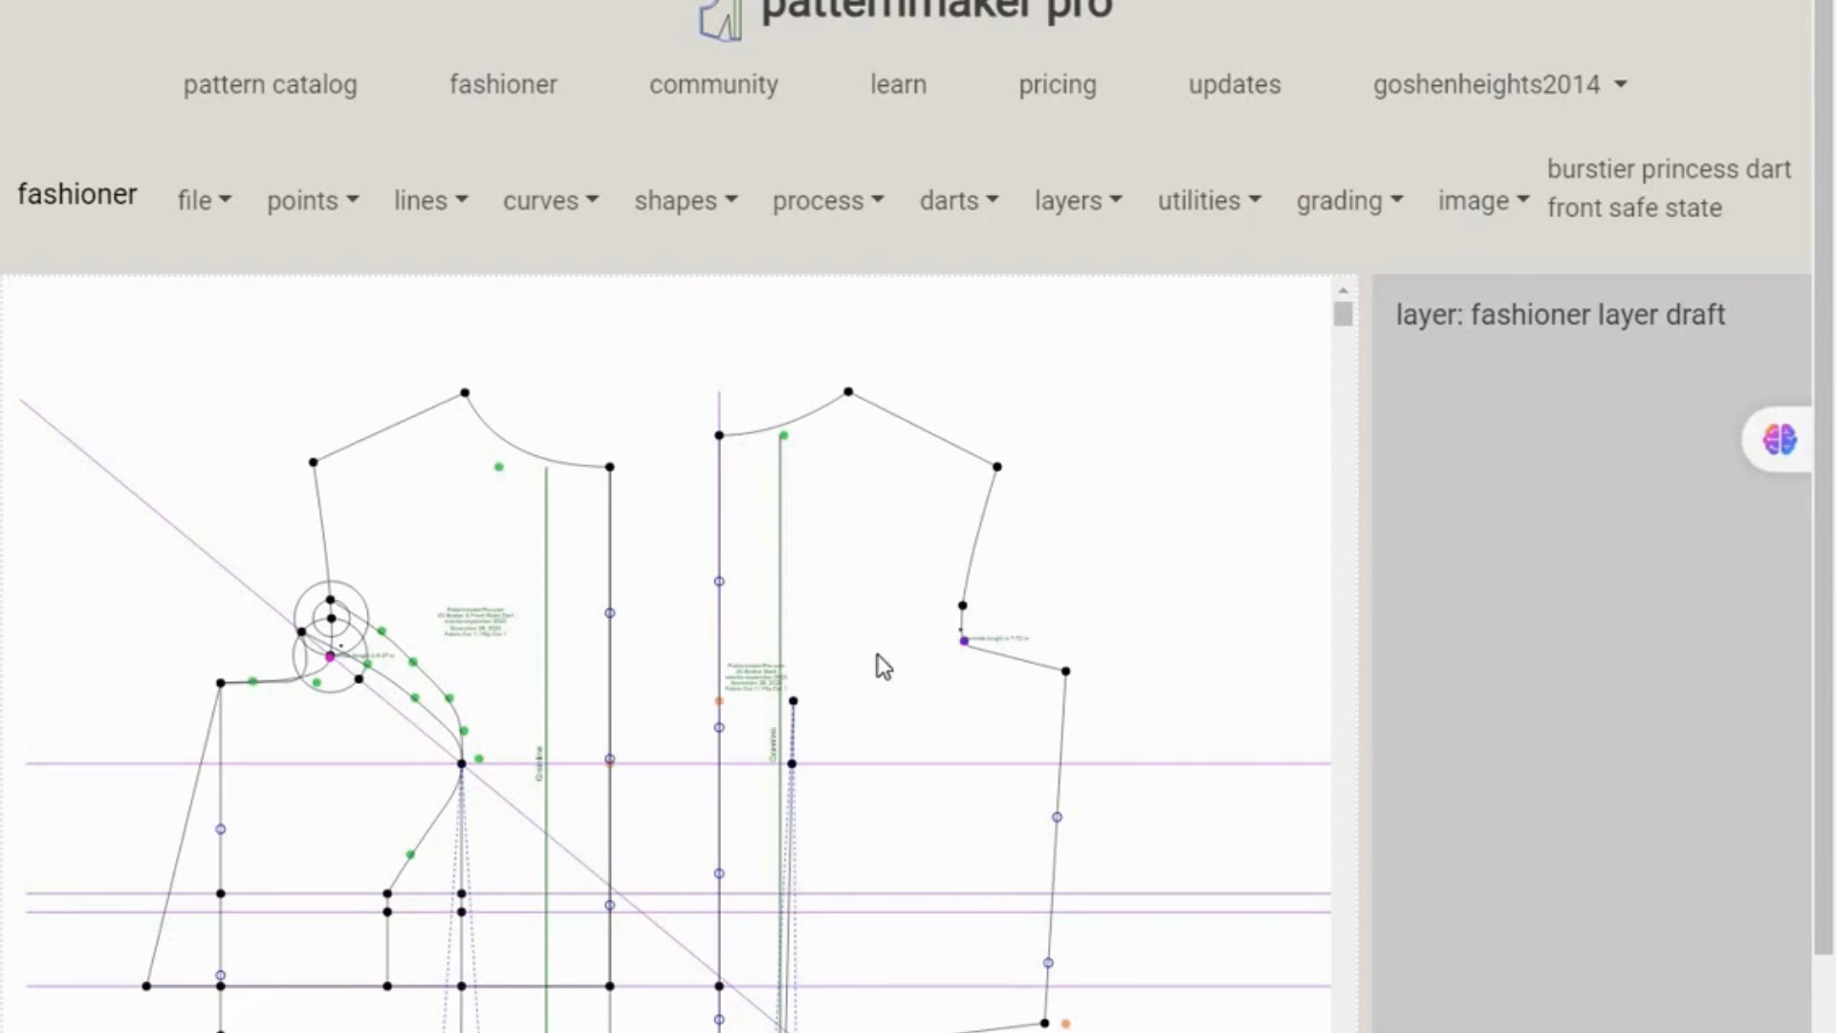
- Add an On Vector reference line from the back dart's apex through the lower armhole point on the back bodice
click(460, 208)
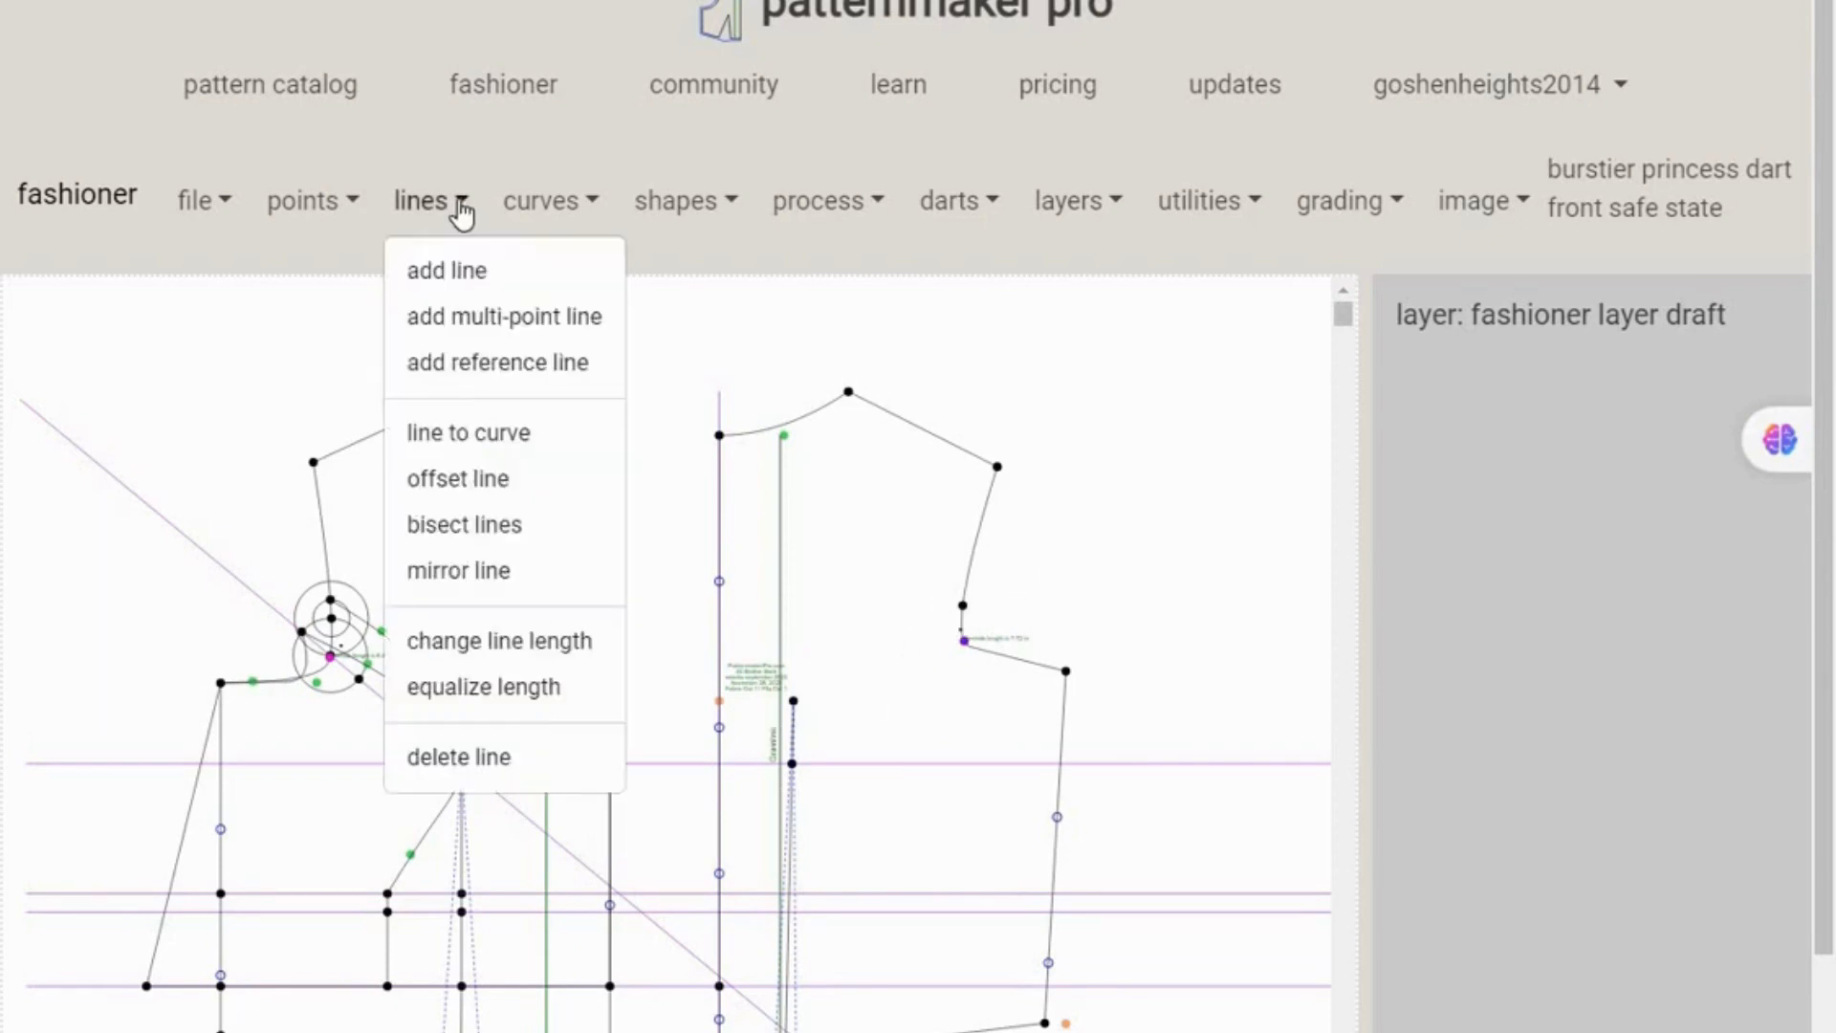
click(454, 362)
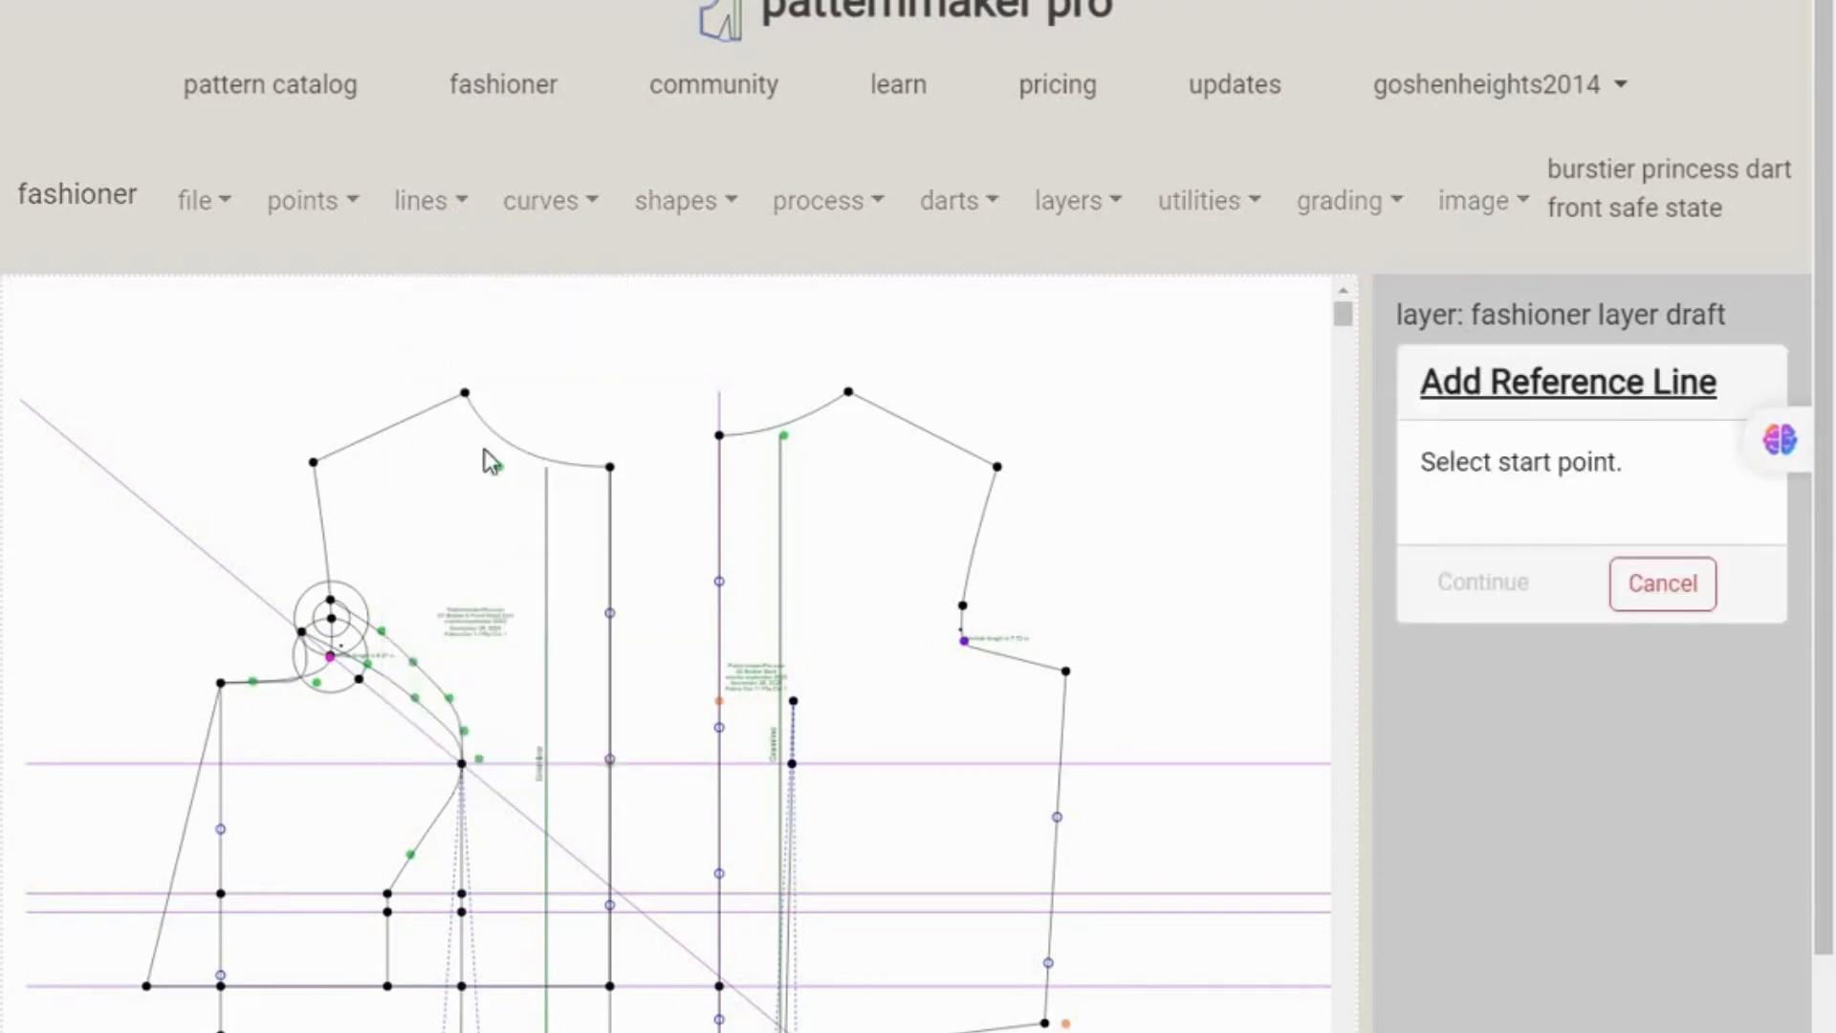
click(792, 704)
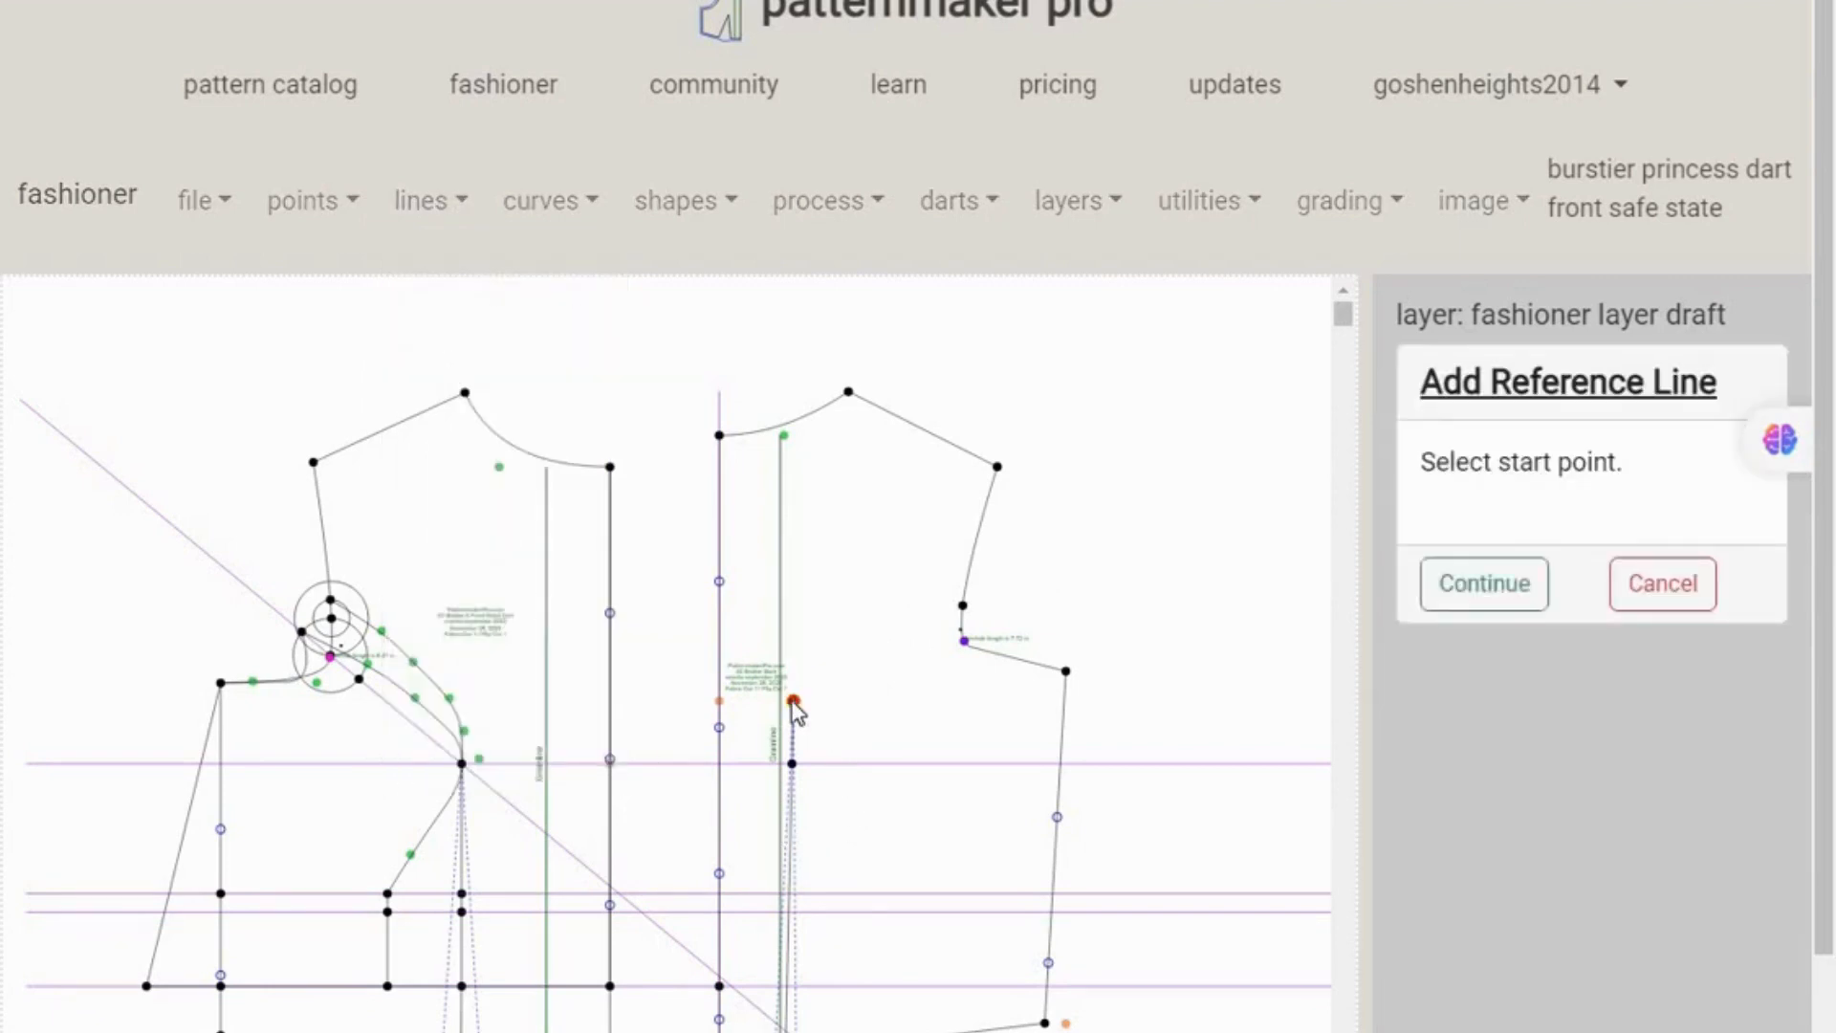
click(1506, 597)
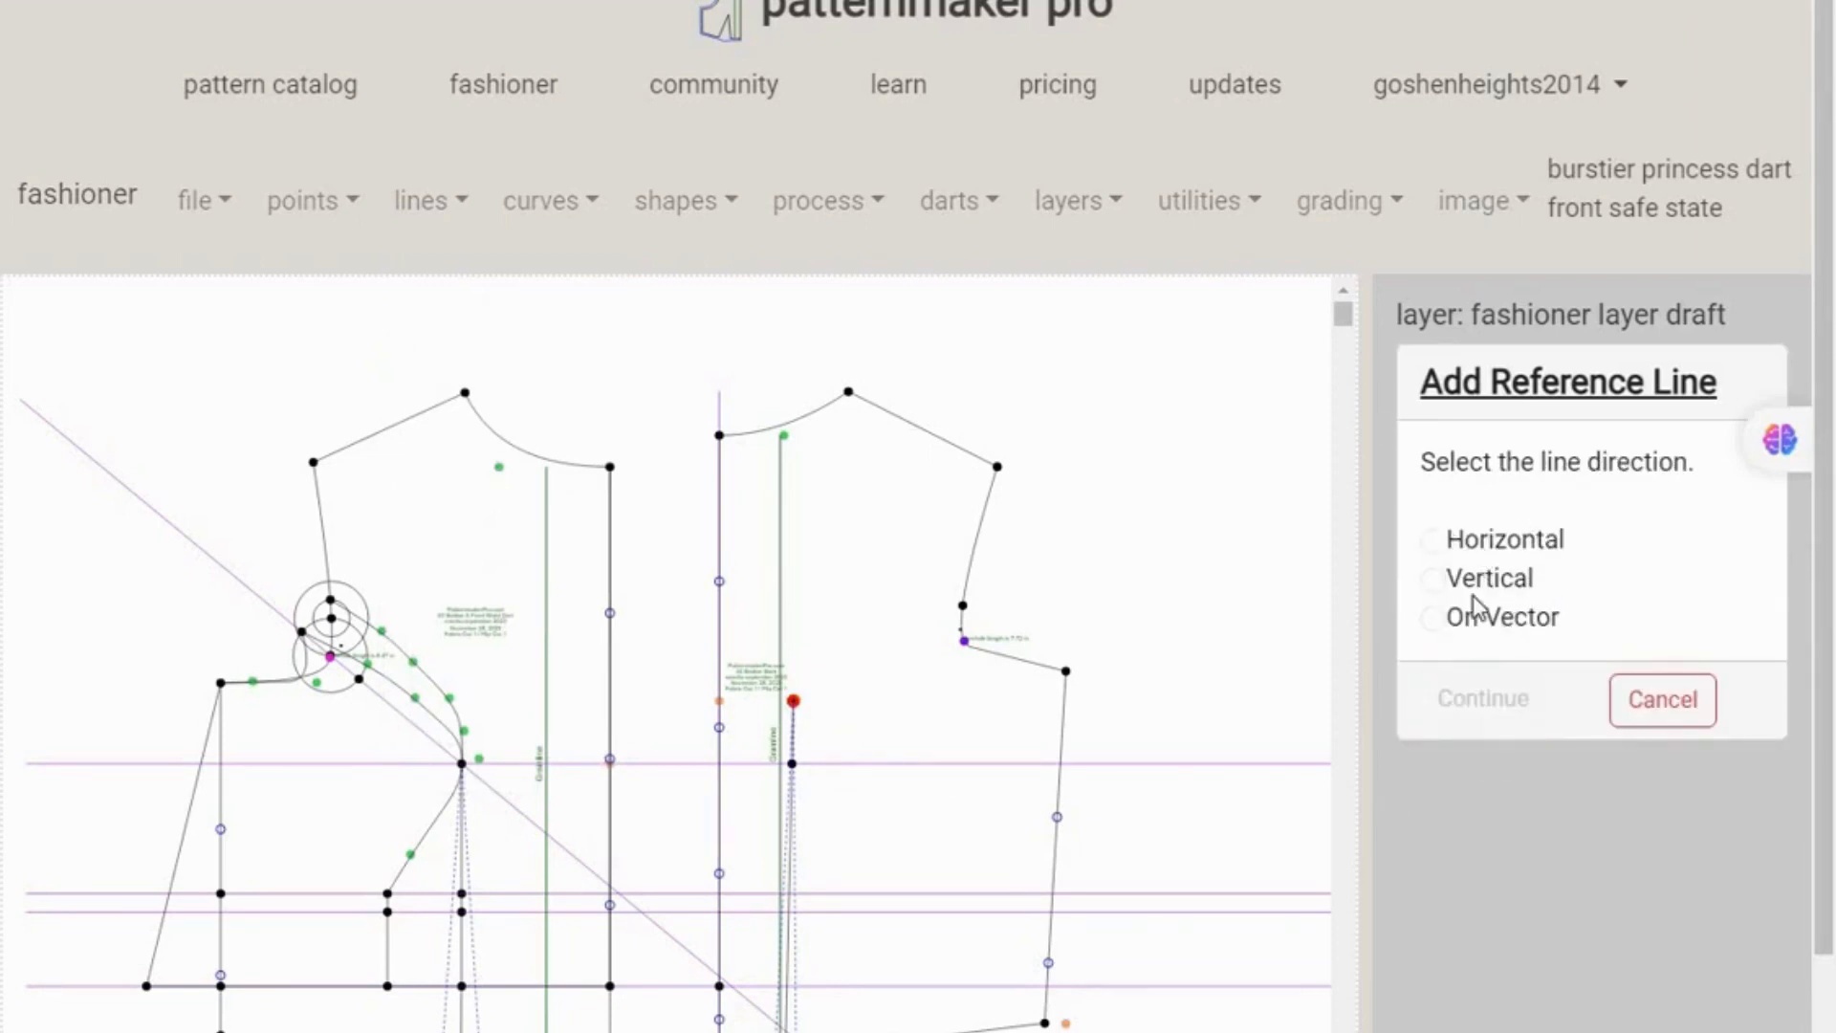
click(1432, 619)
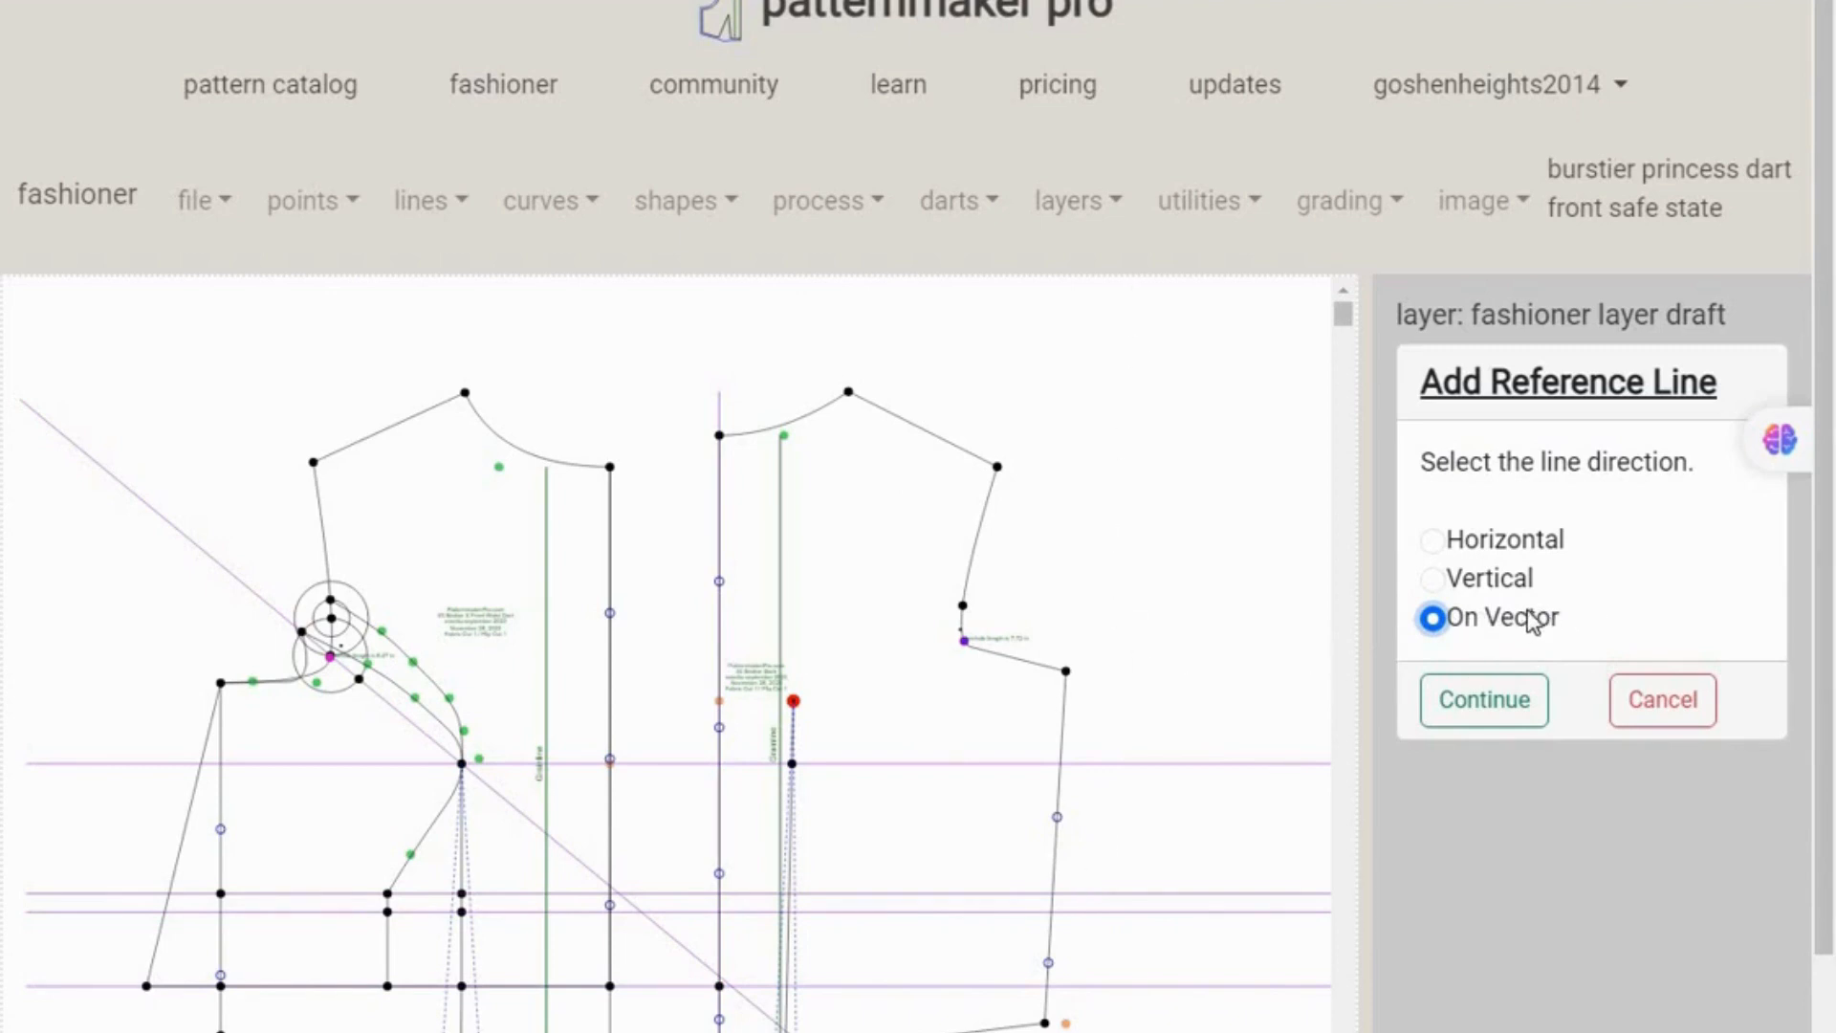
click(1502, 717)
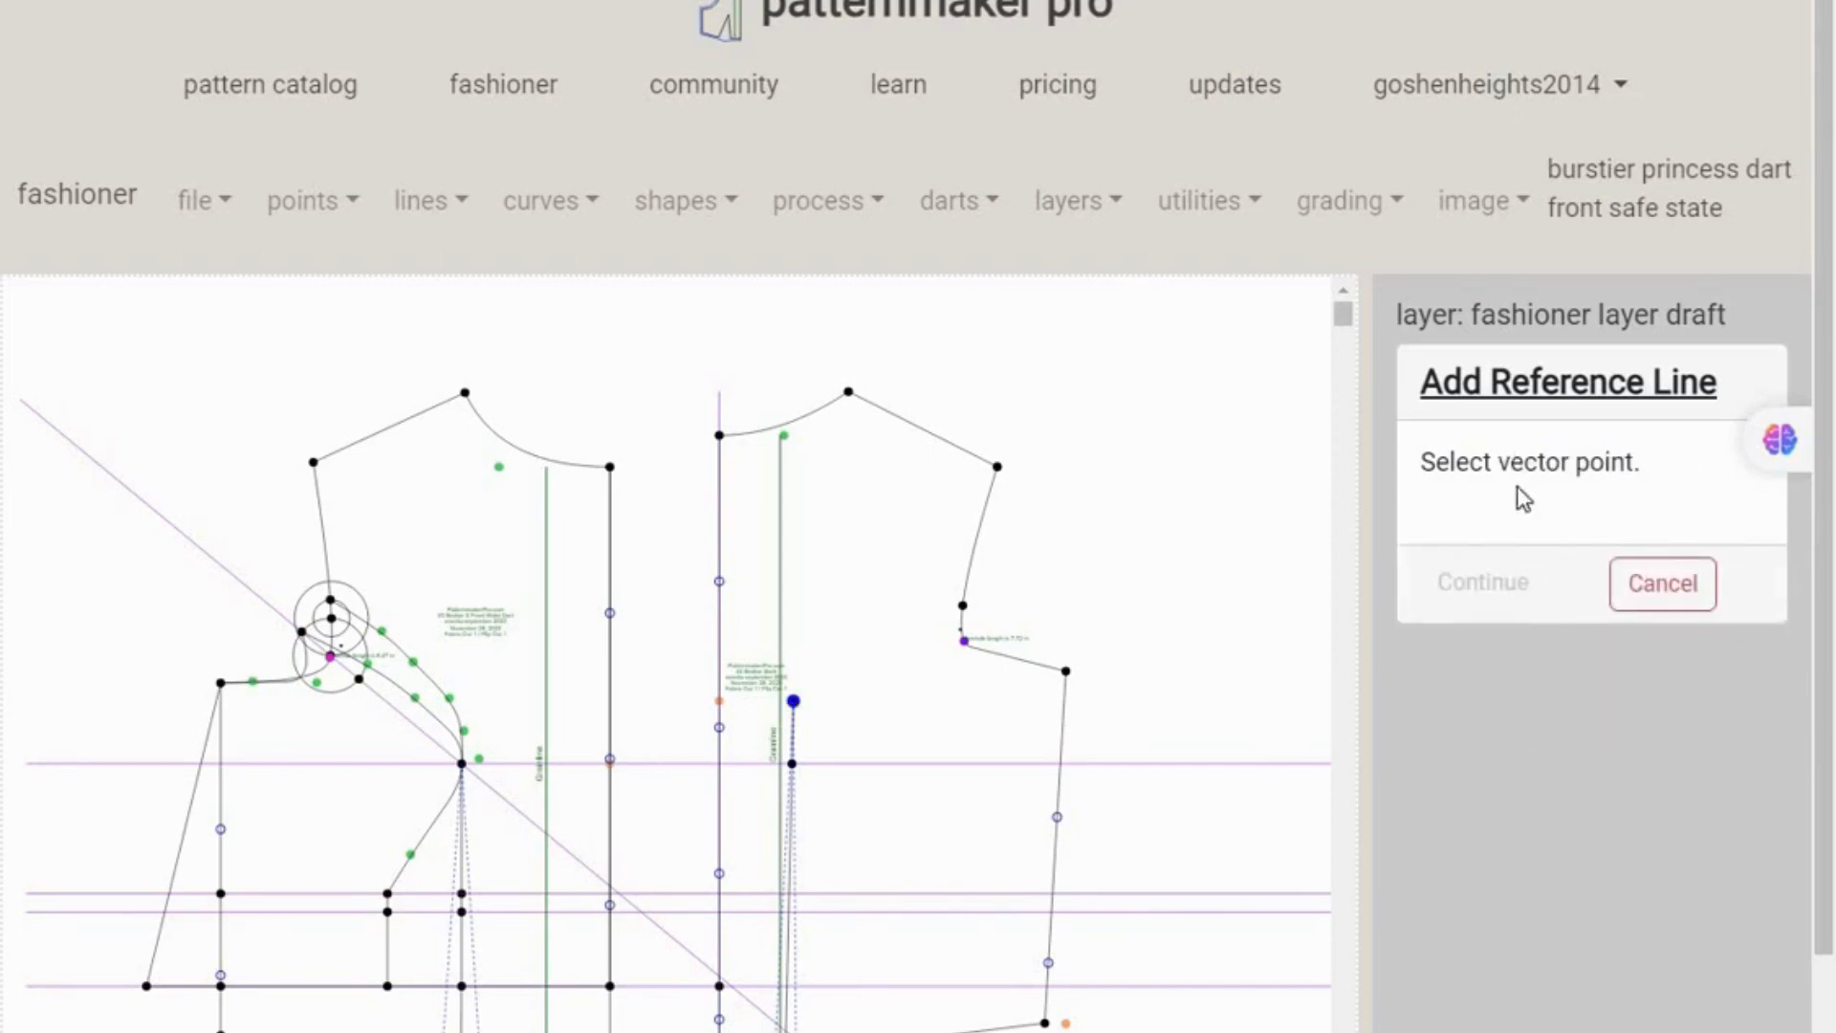
click(963, 607)
click(1483, 583)
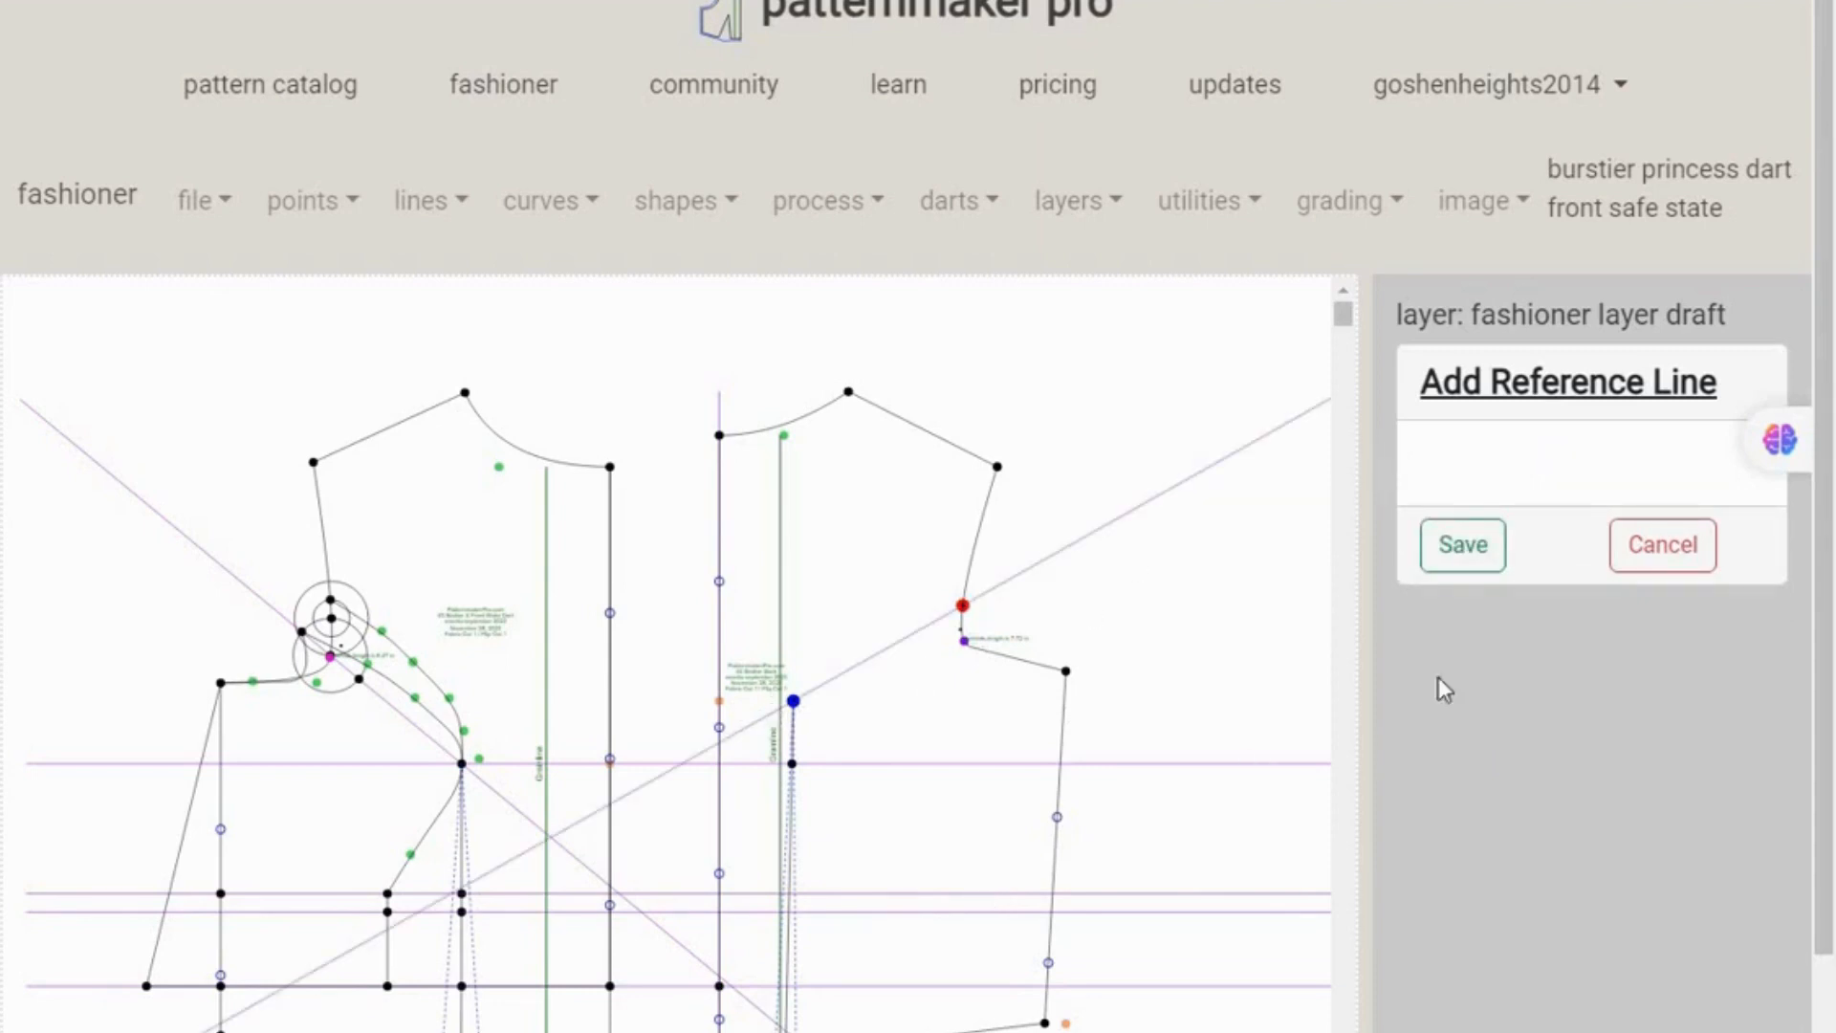
click(1468, 550)
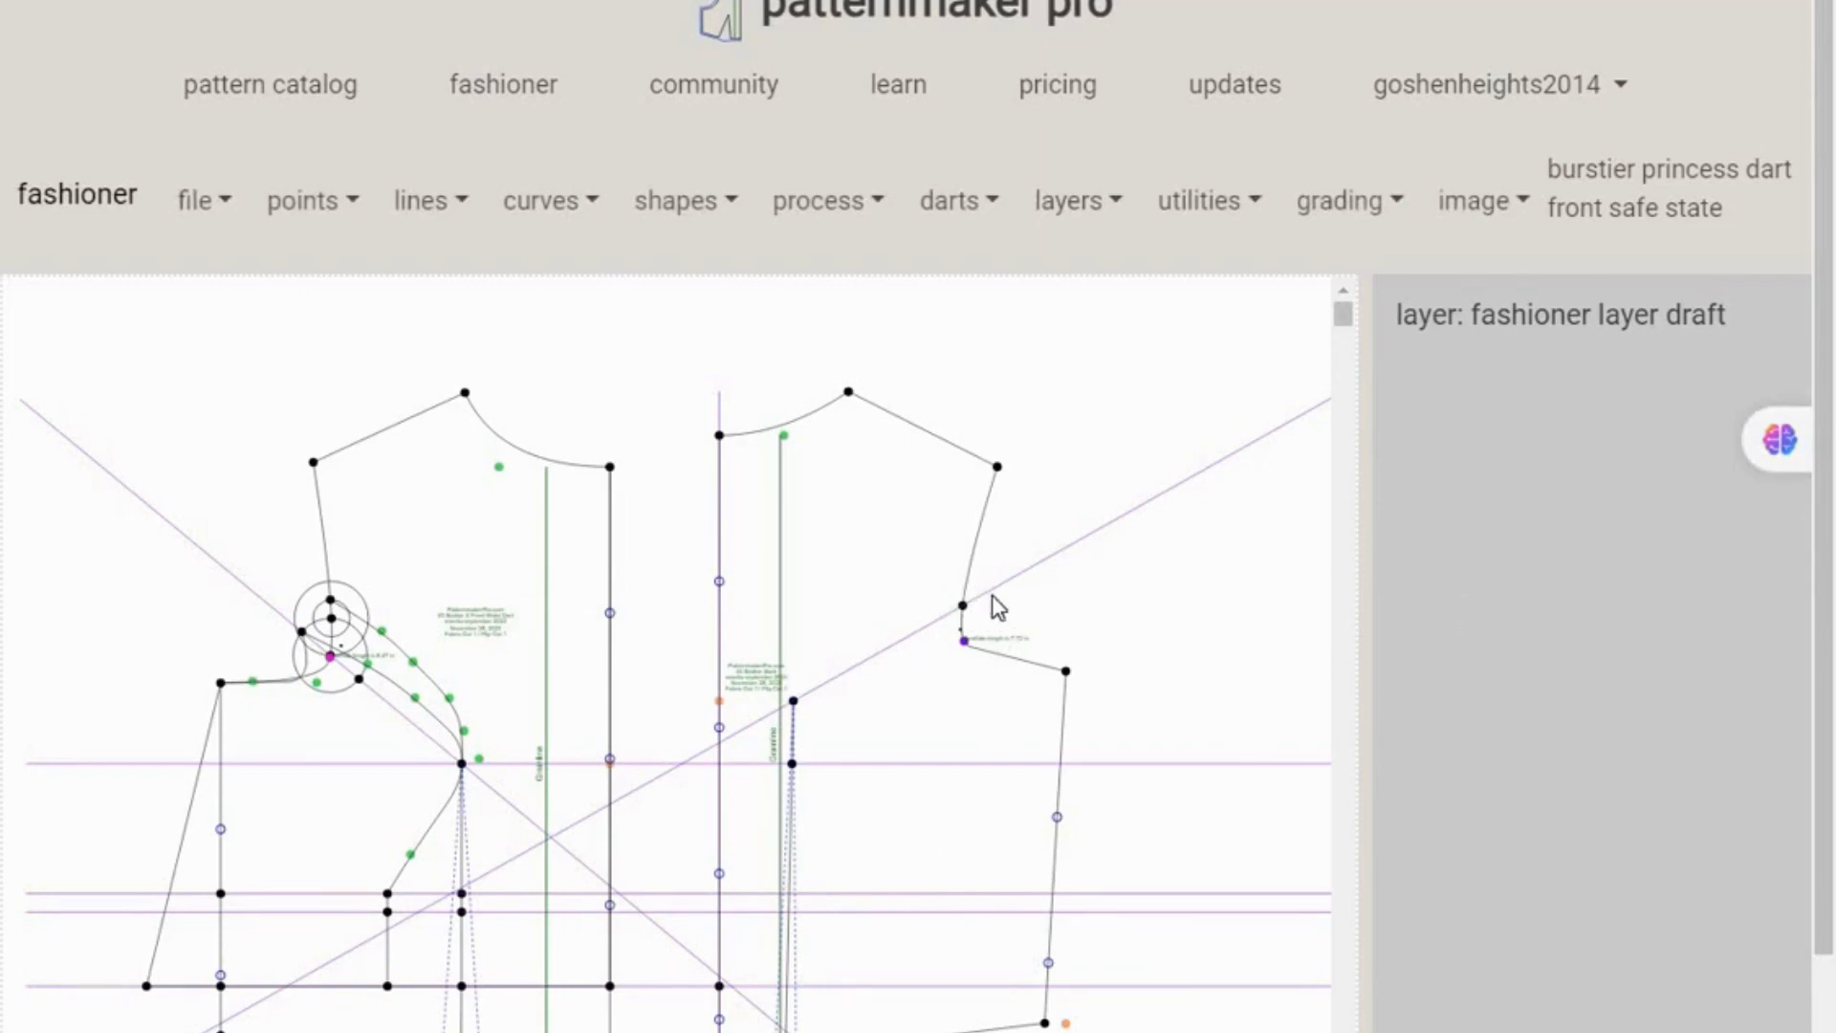
- Add a circle with a 0.7-inch radius centred on the back armhole point crossed by the diagonal reference line
click(732, 212)
click(735, 273)
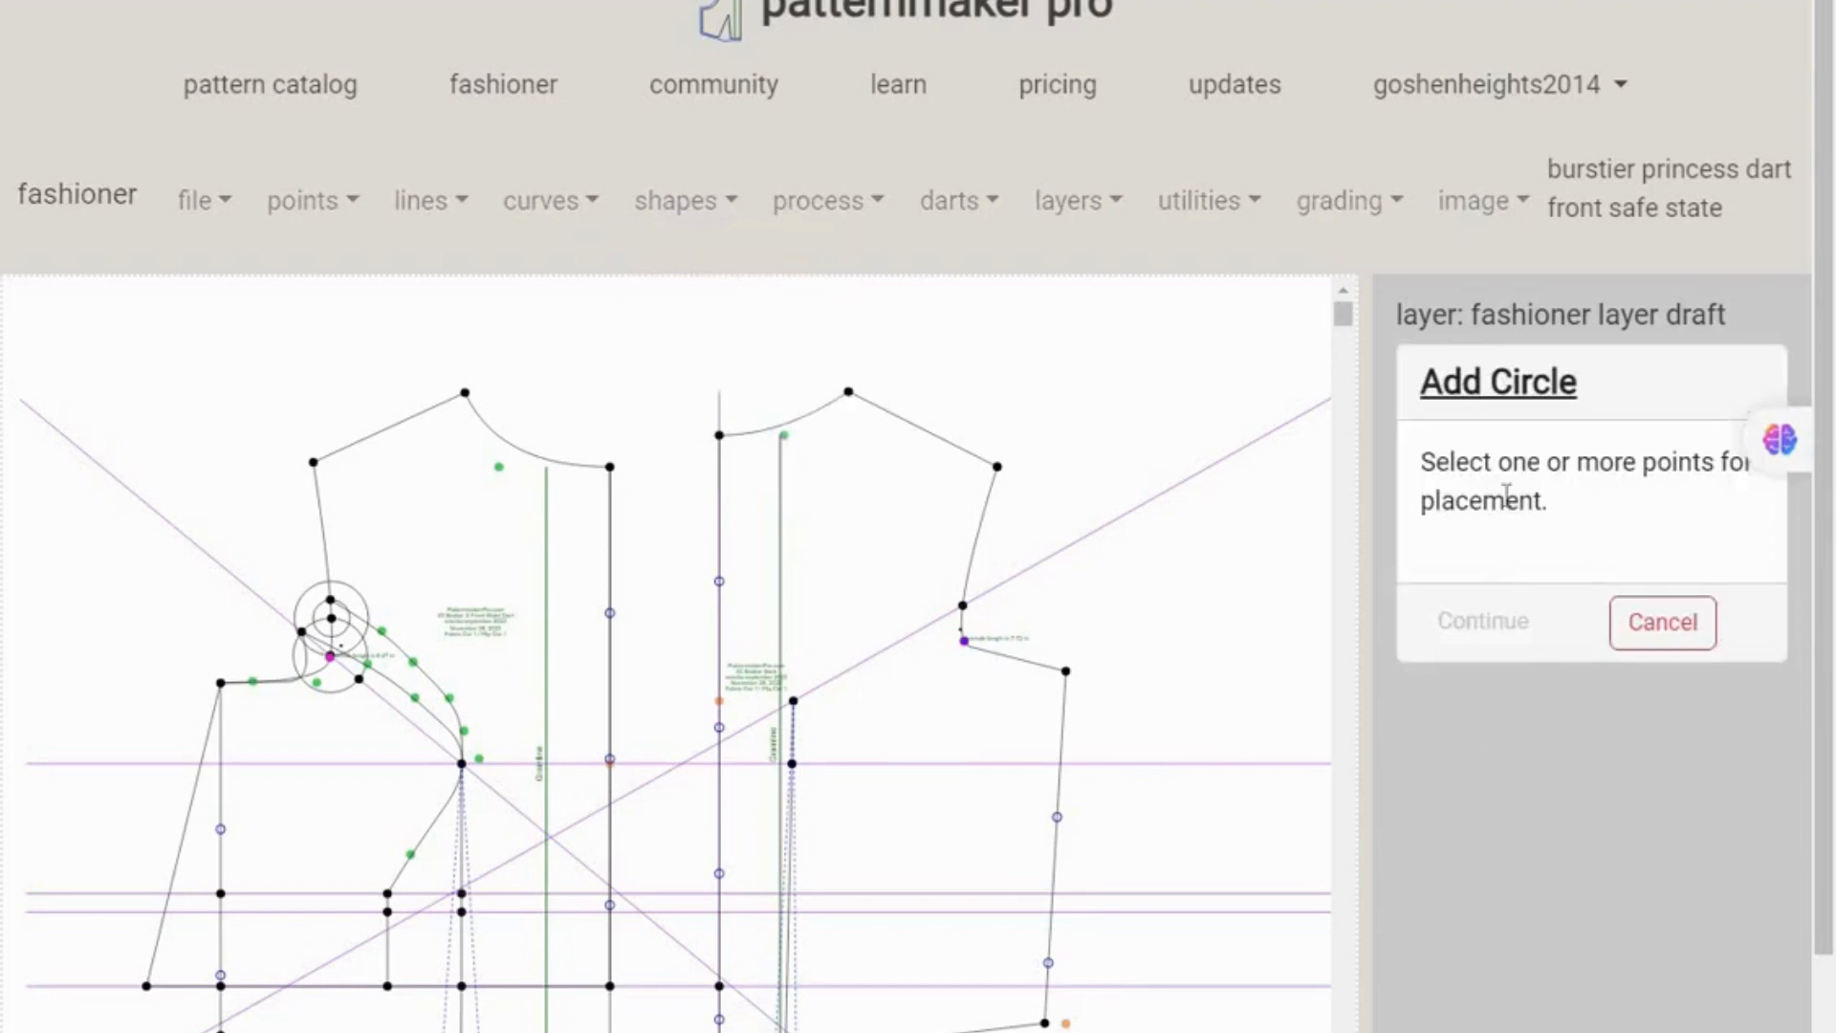
click(963, 605)
click(963, 606)
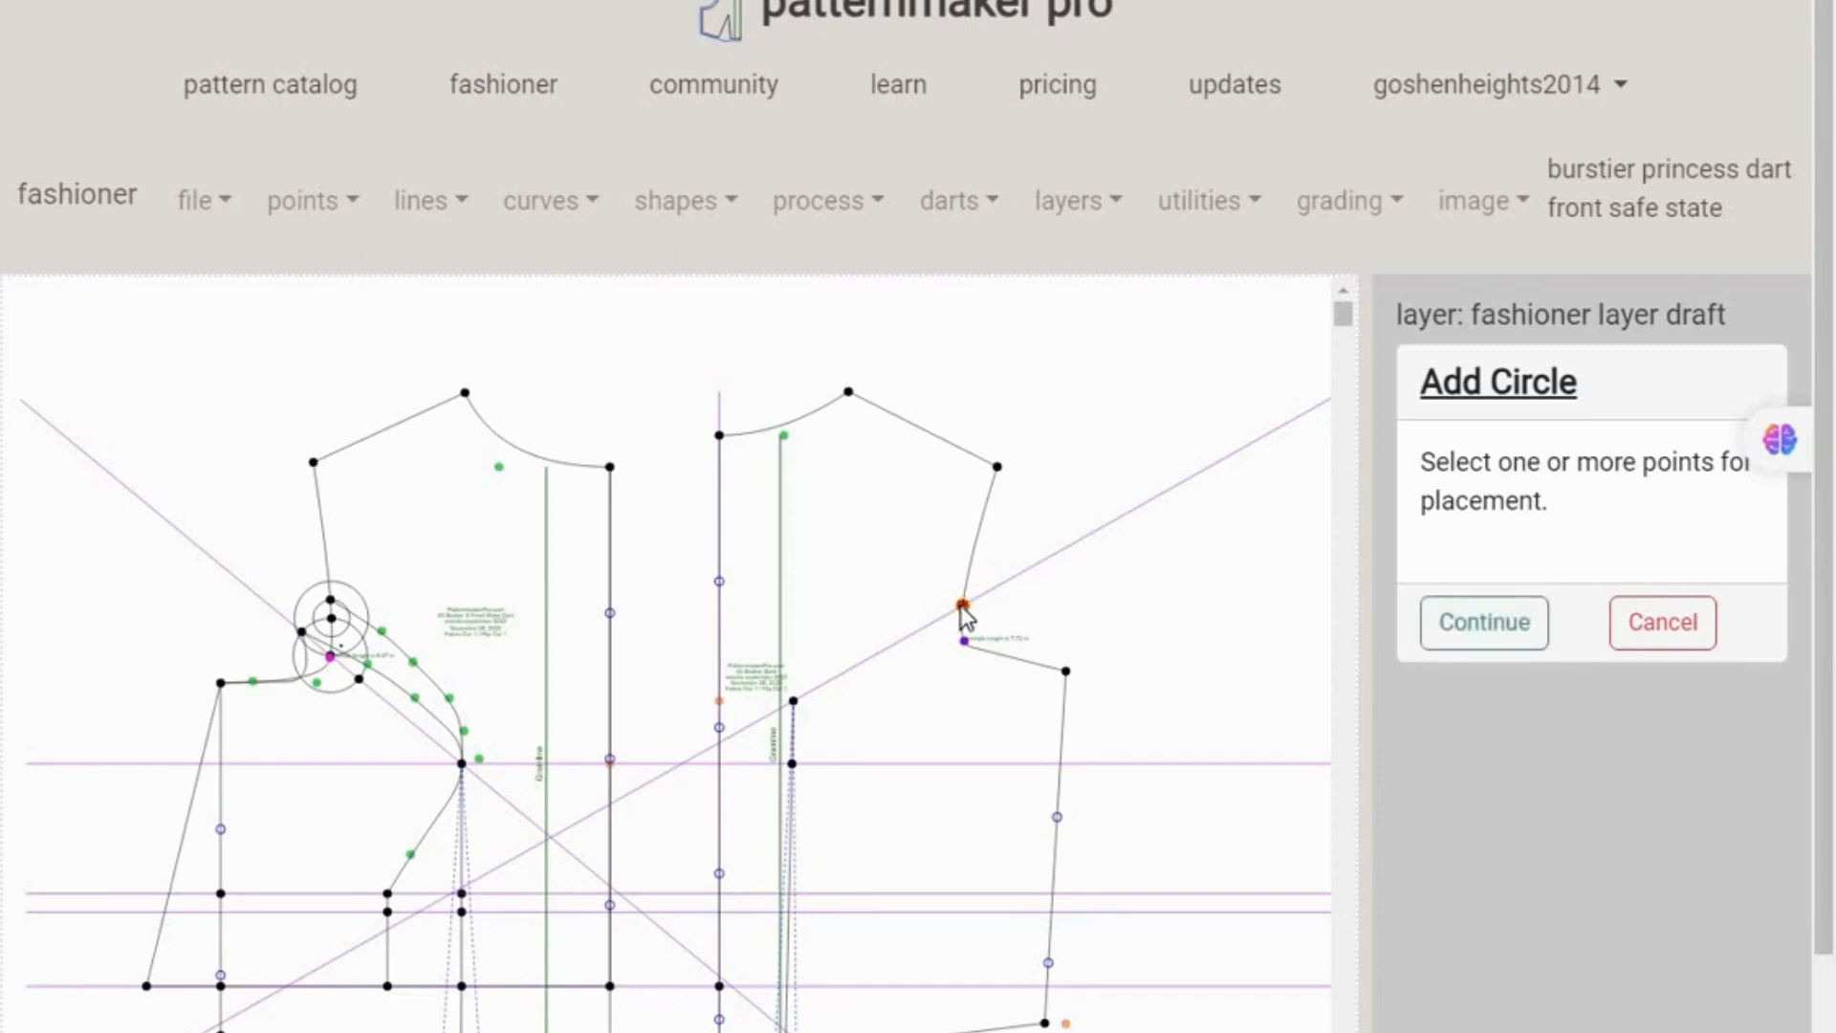
click(1514, 639)
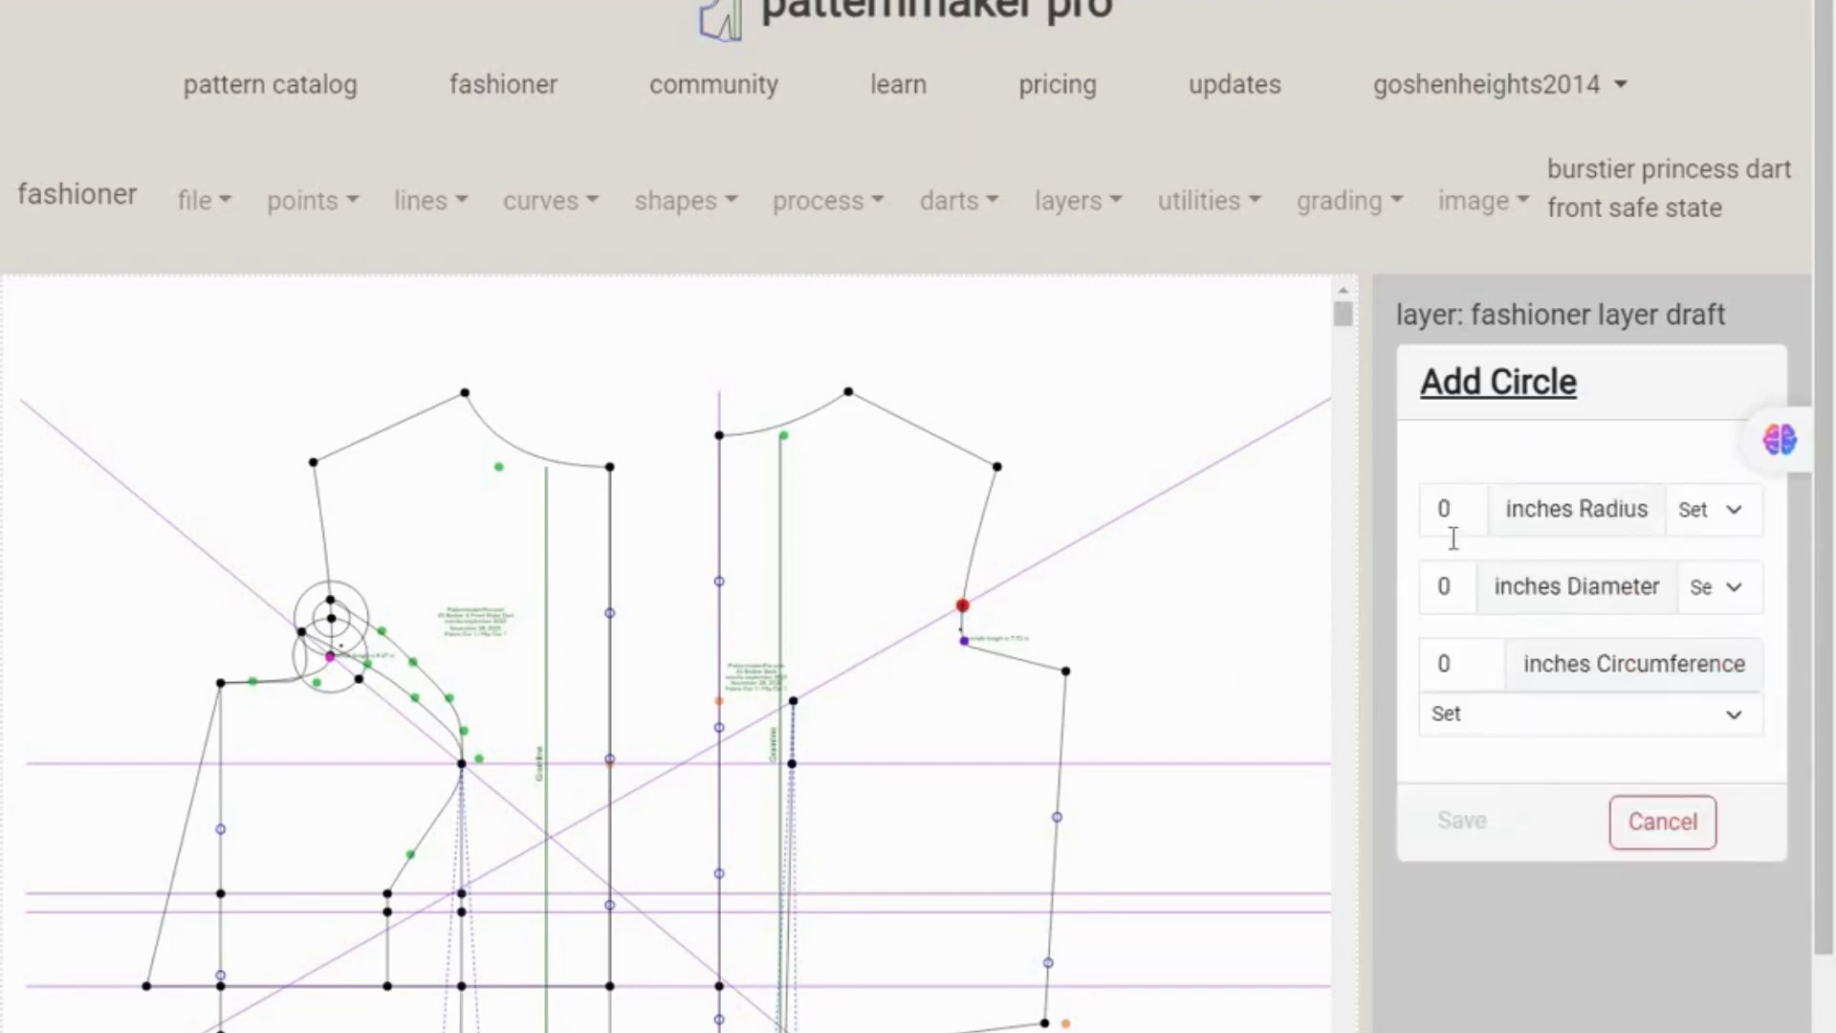
click(1464, 512)
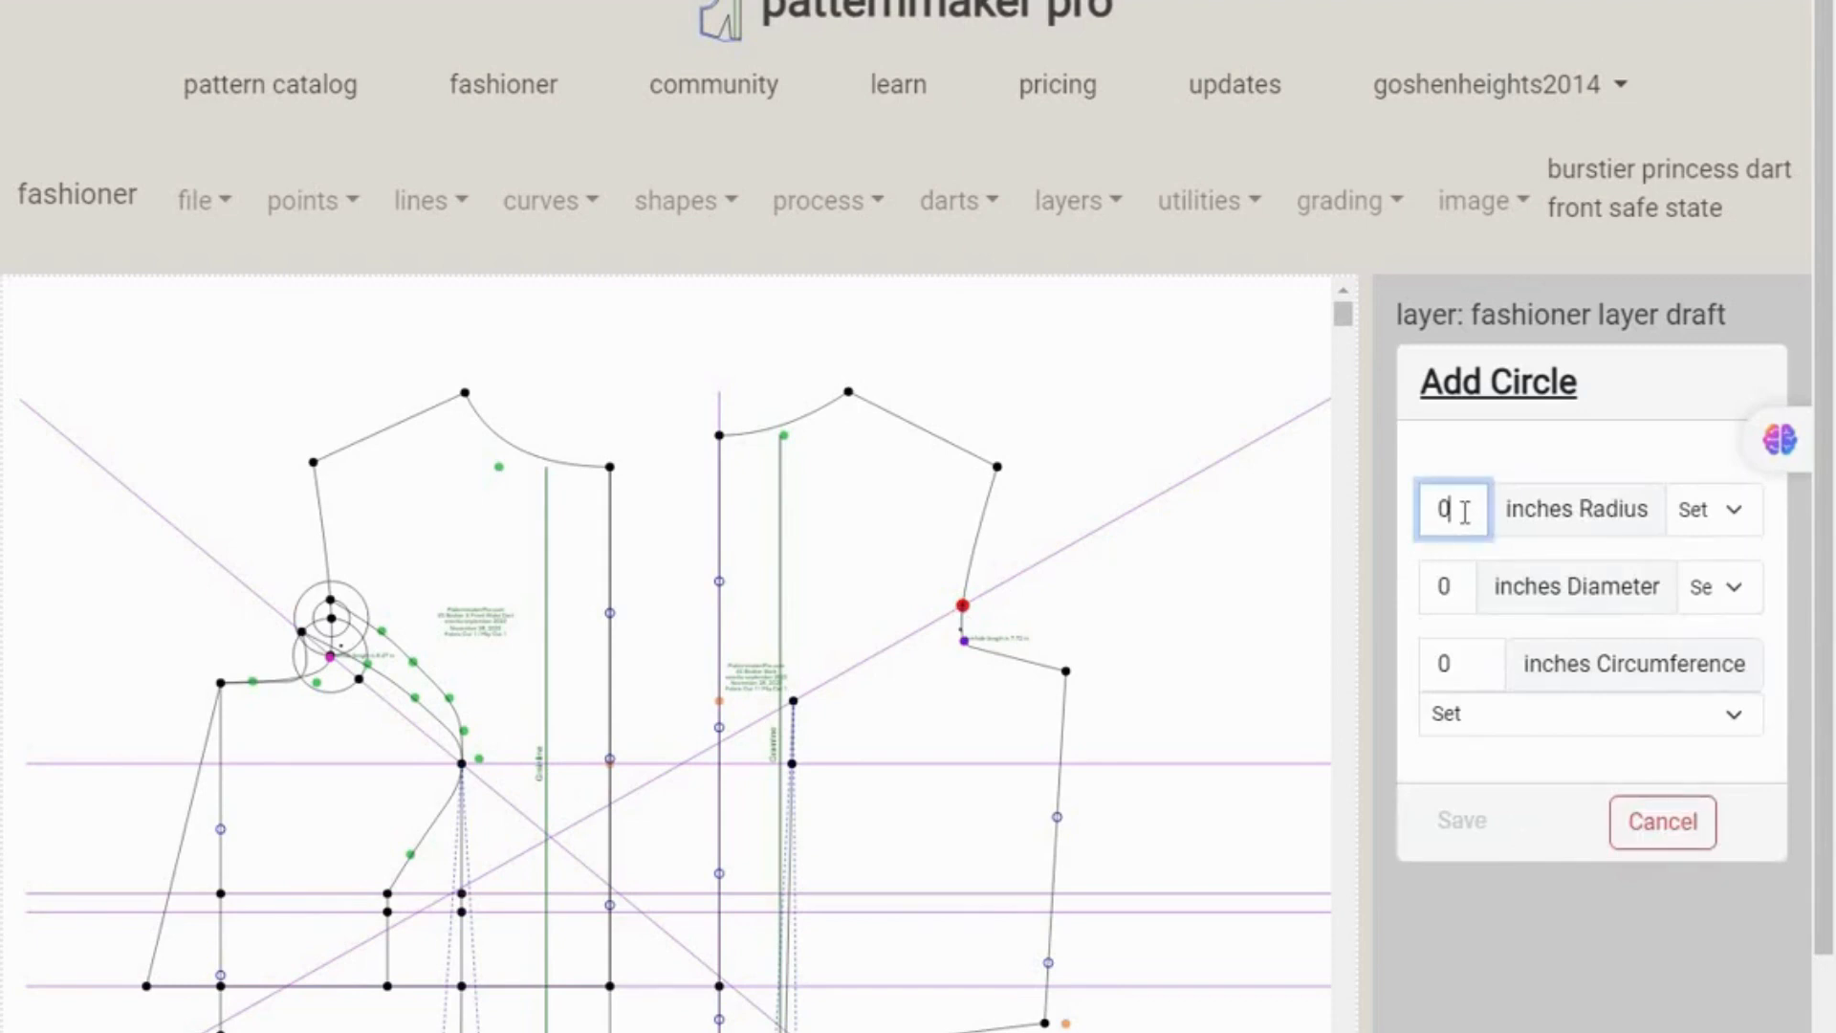
text(0)
key(BackSpace)
key(BackSpace)
text(0.7)
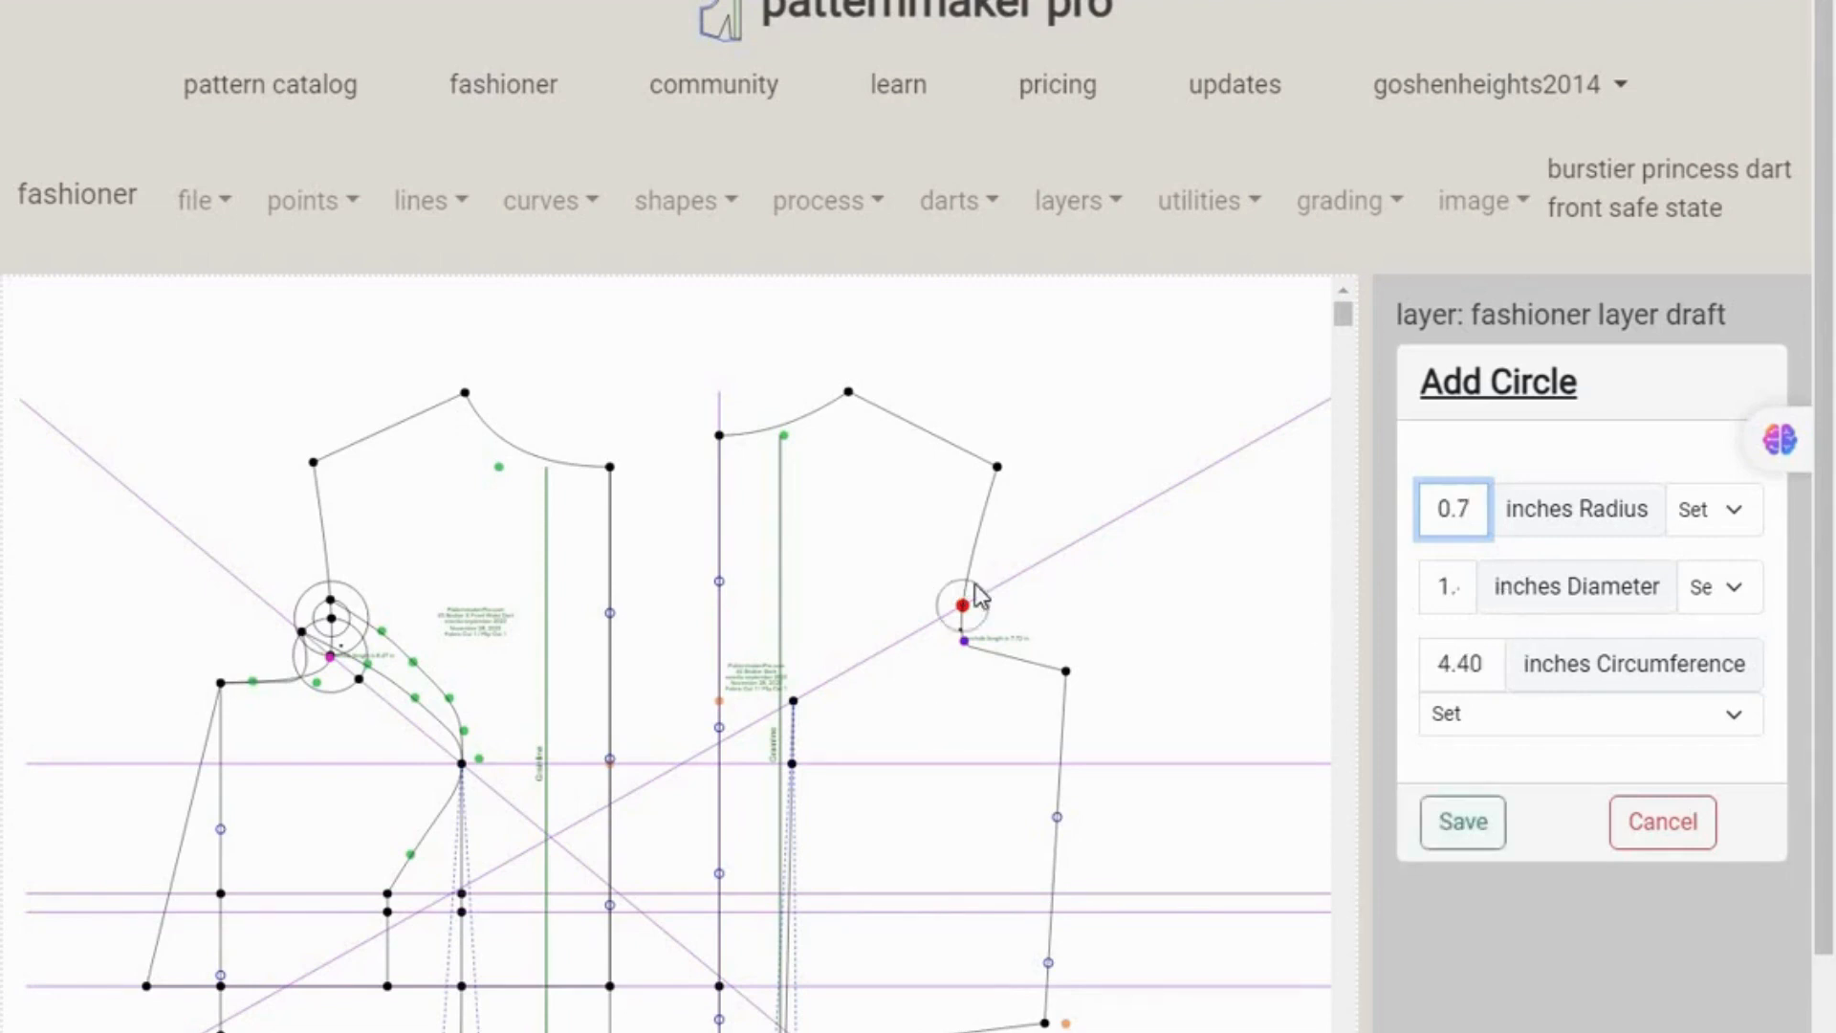
click(1475, 840)
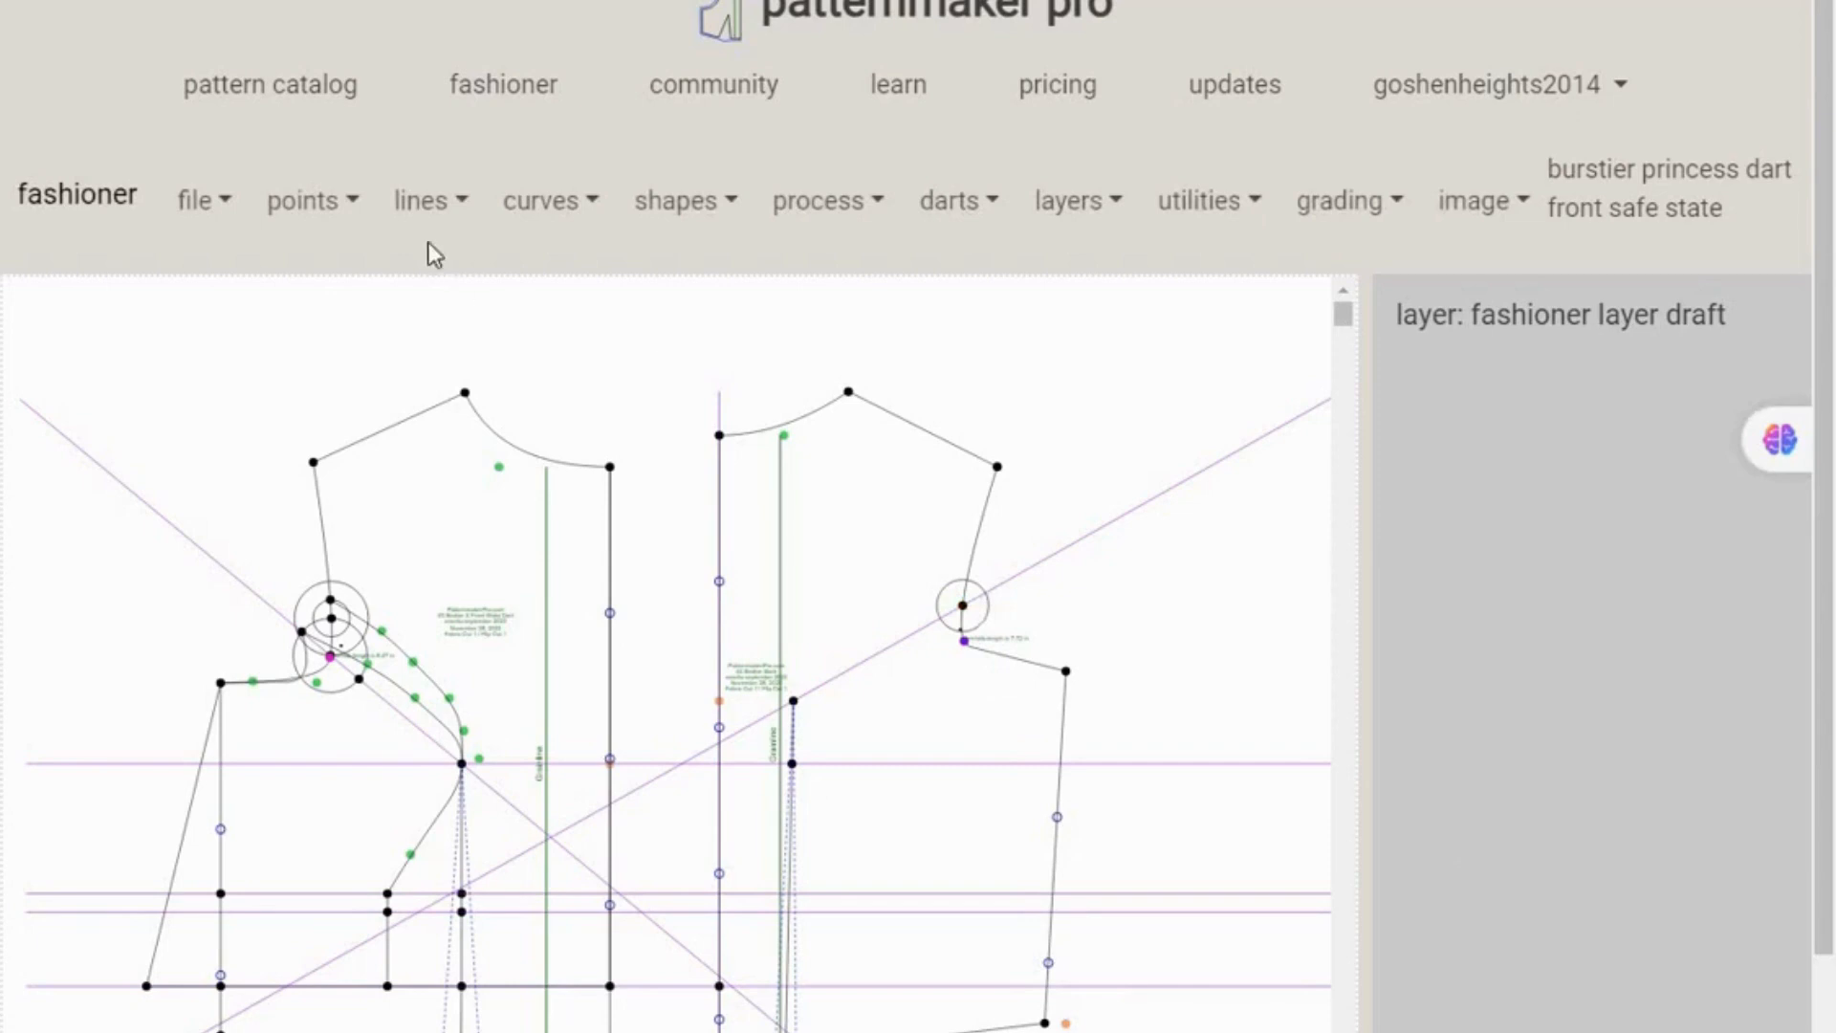
- Add points where the back armhole circle intersects the diagonal reference line
click(348, 204)
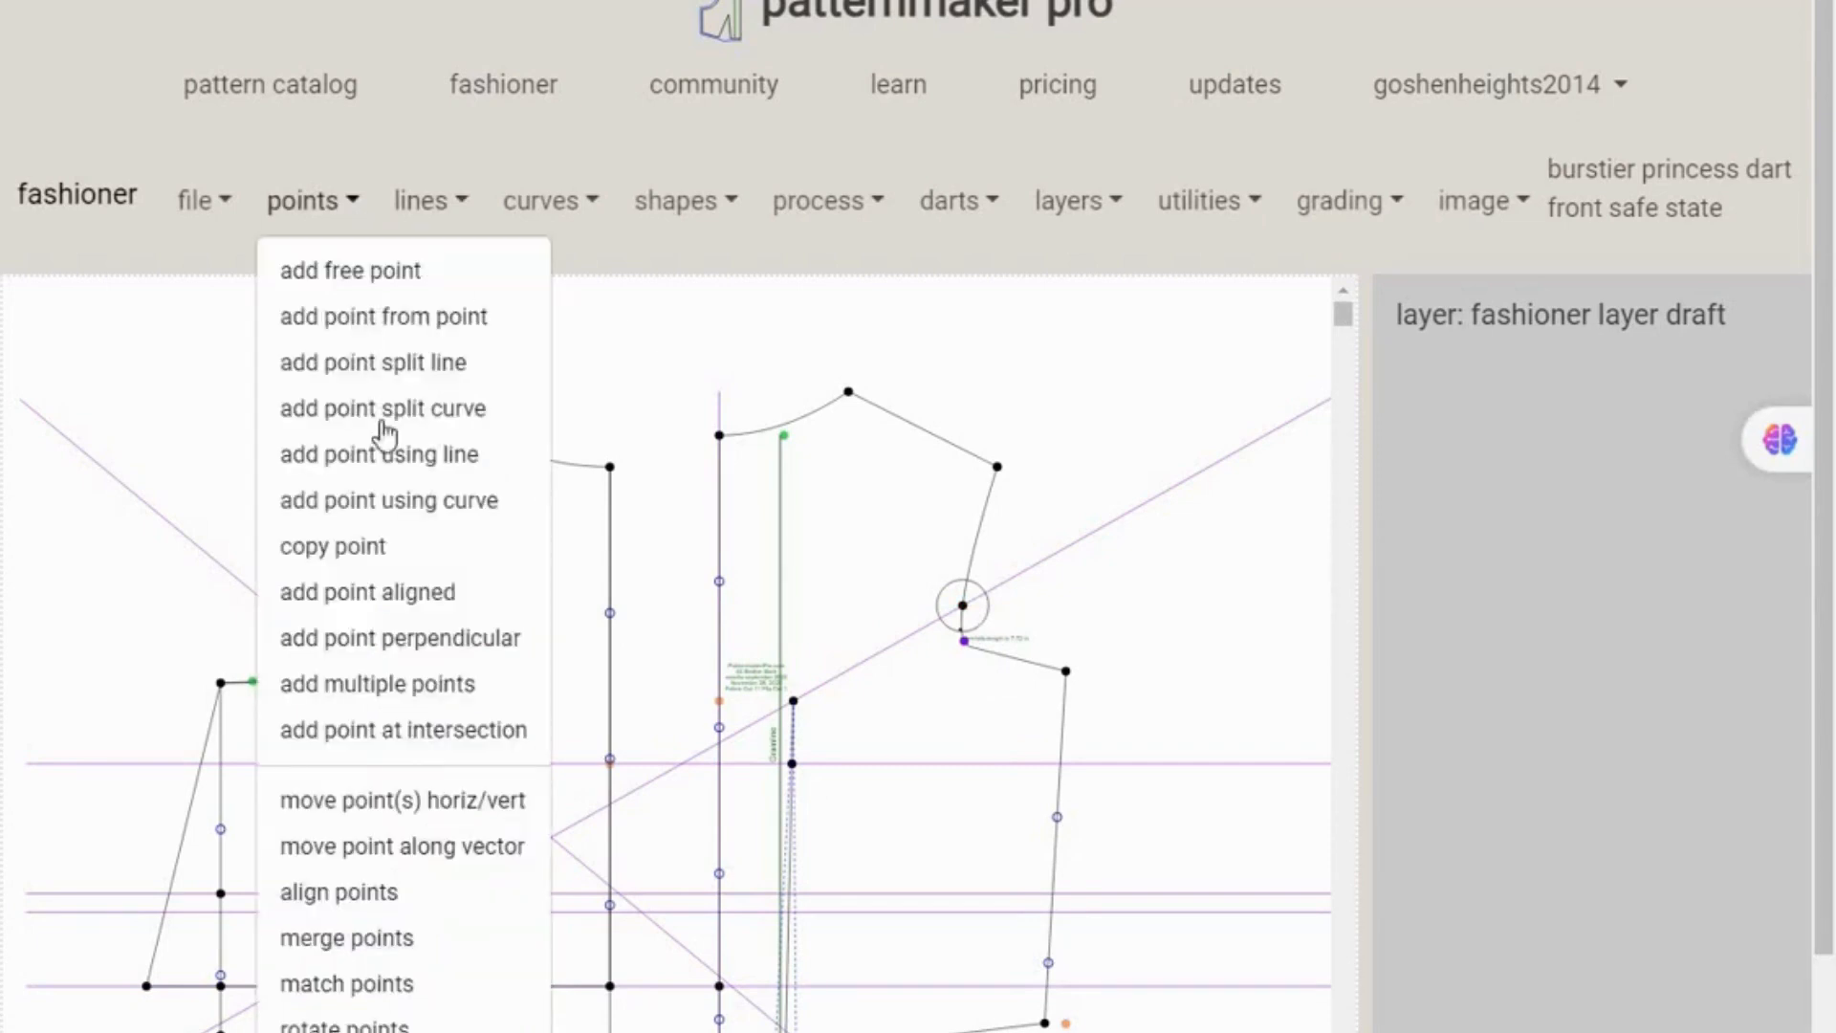
click(402, 731)
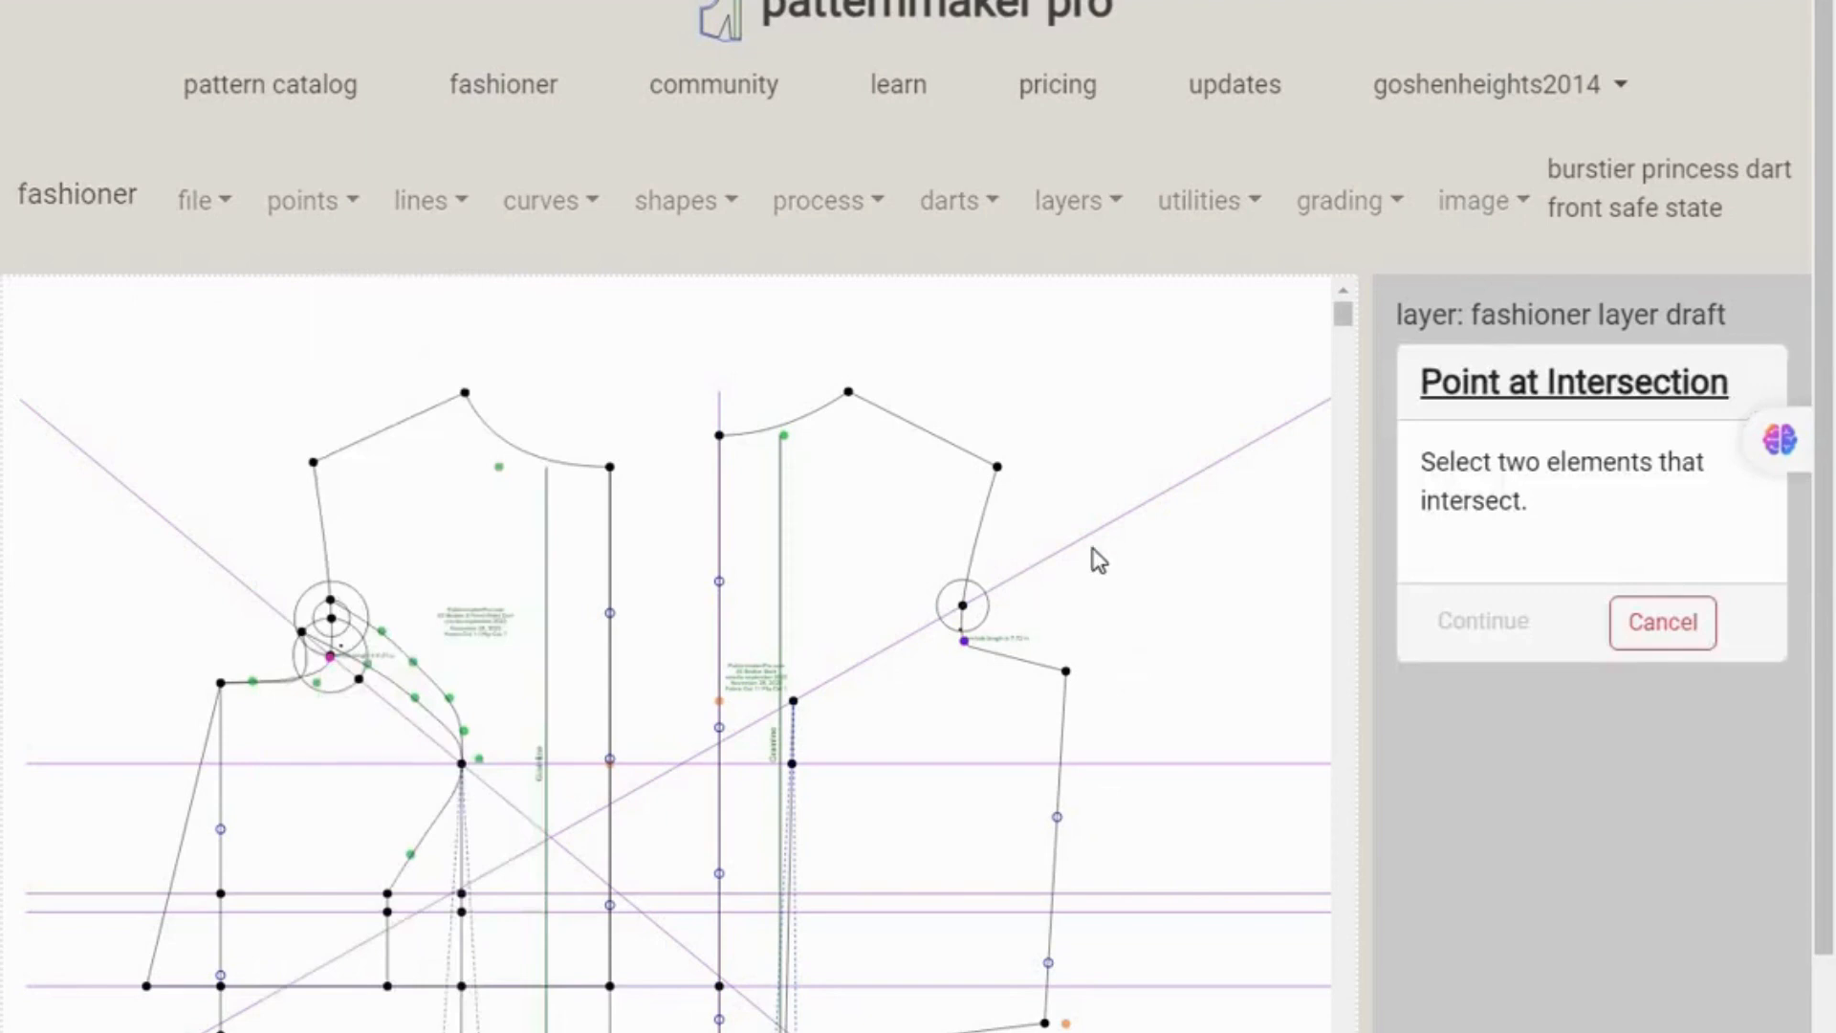
click(961, 597)
click(962, 617)
click(961, 617)
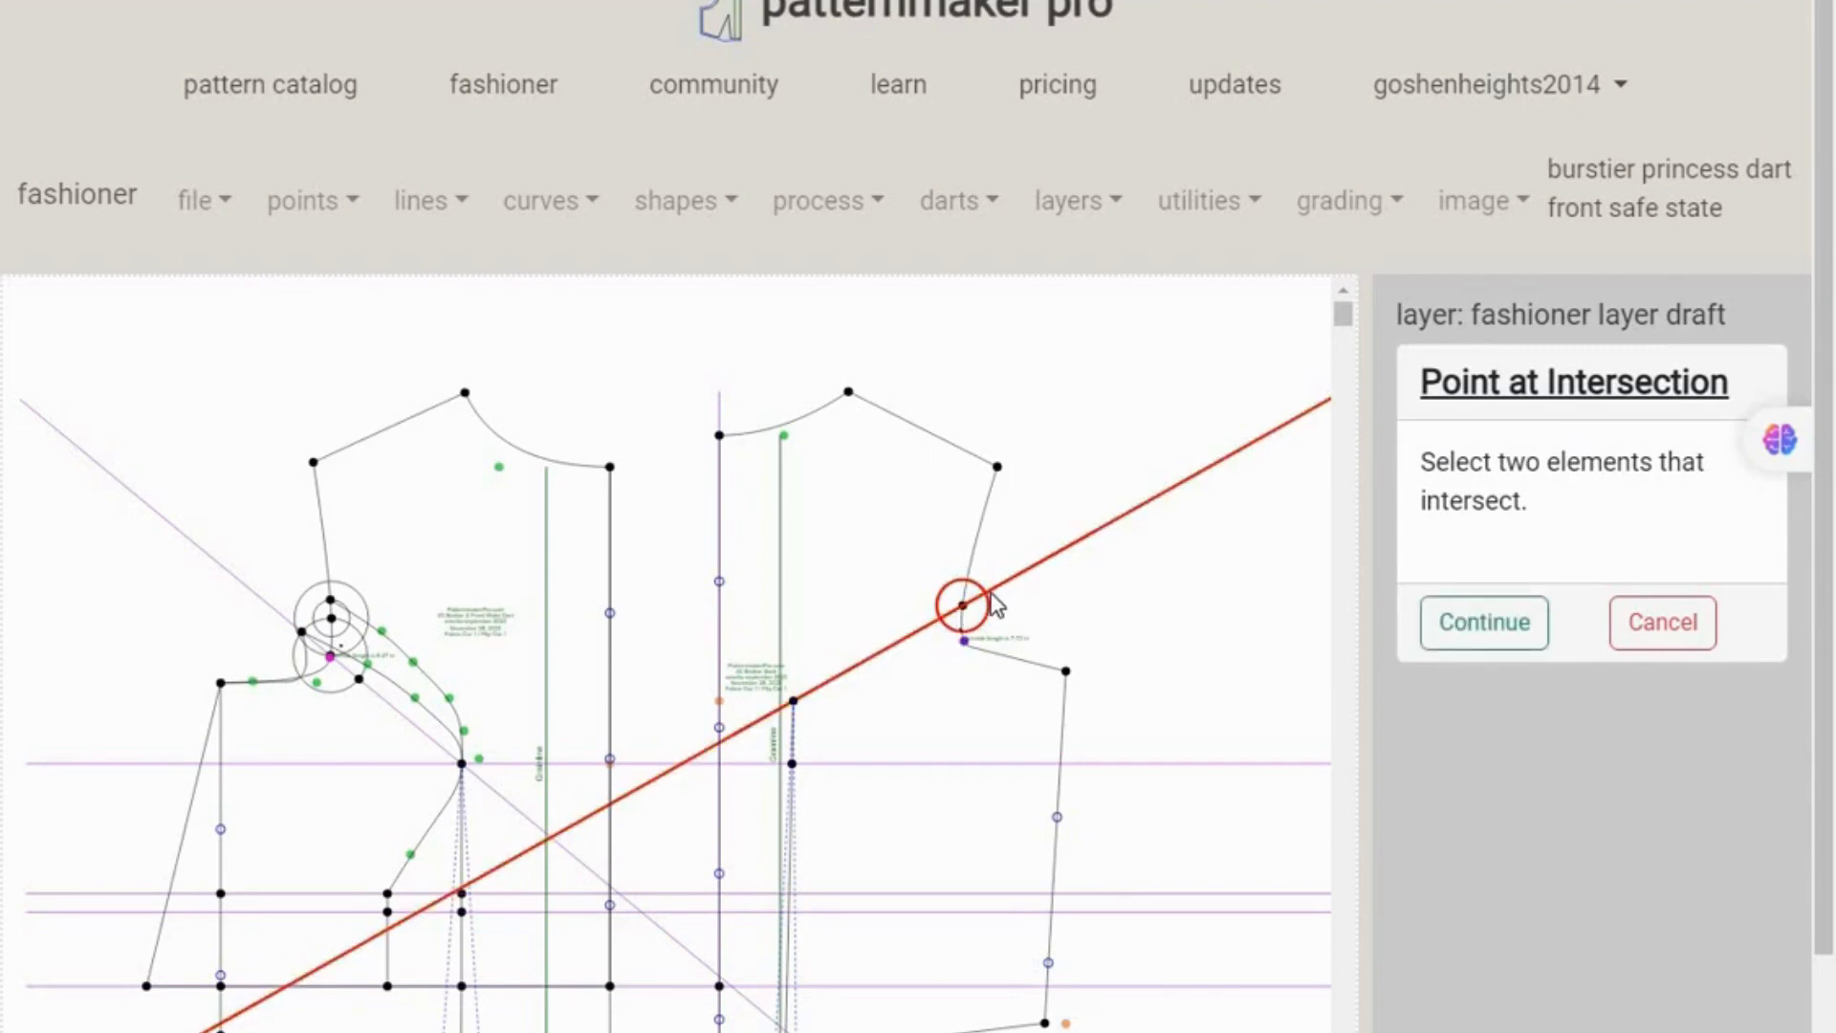
click(1503, 625)
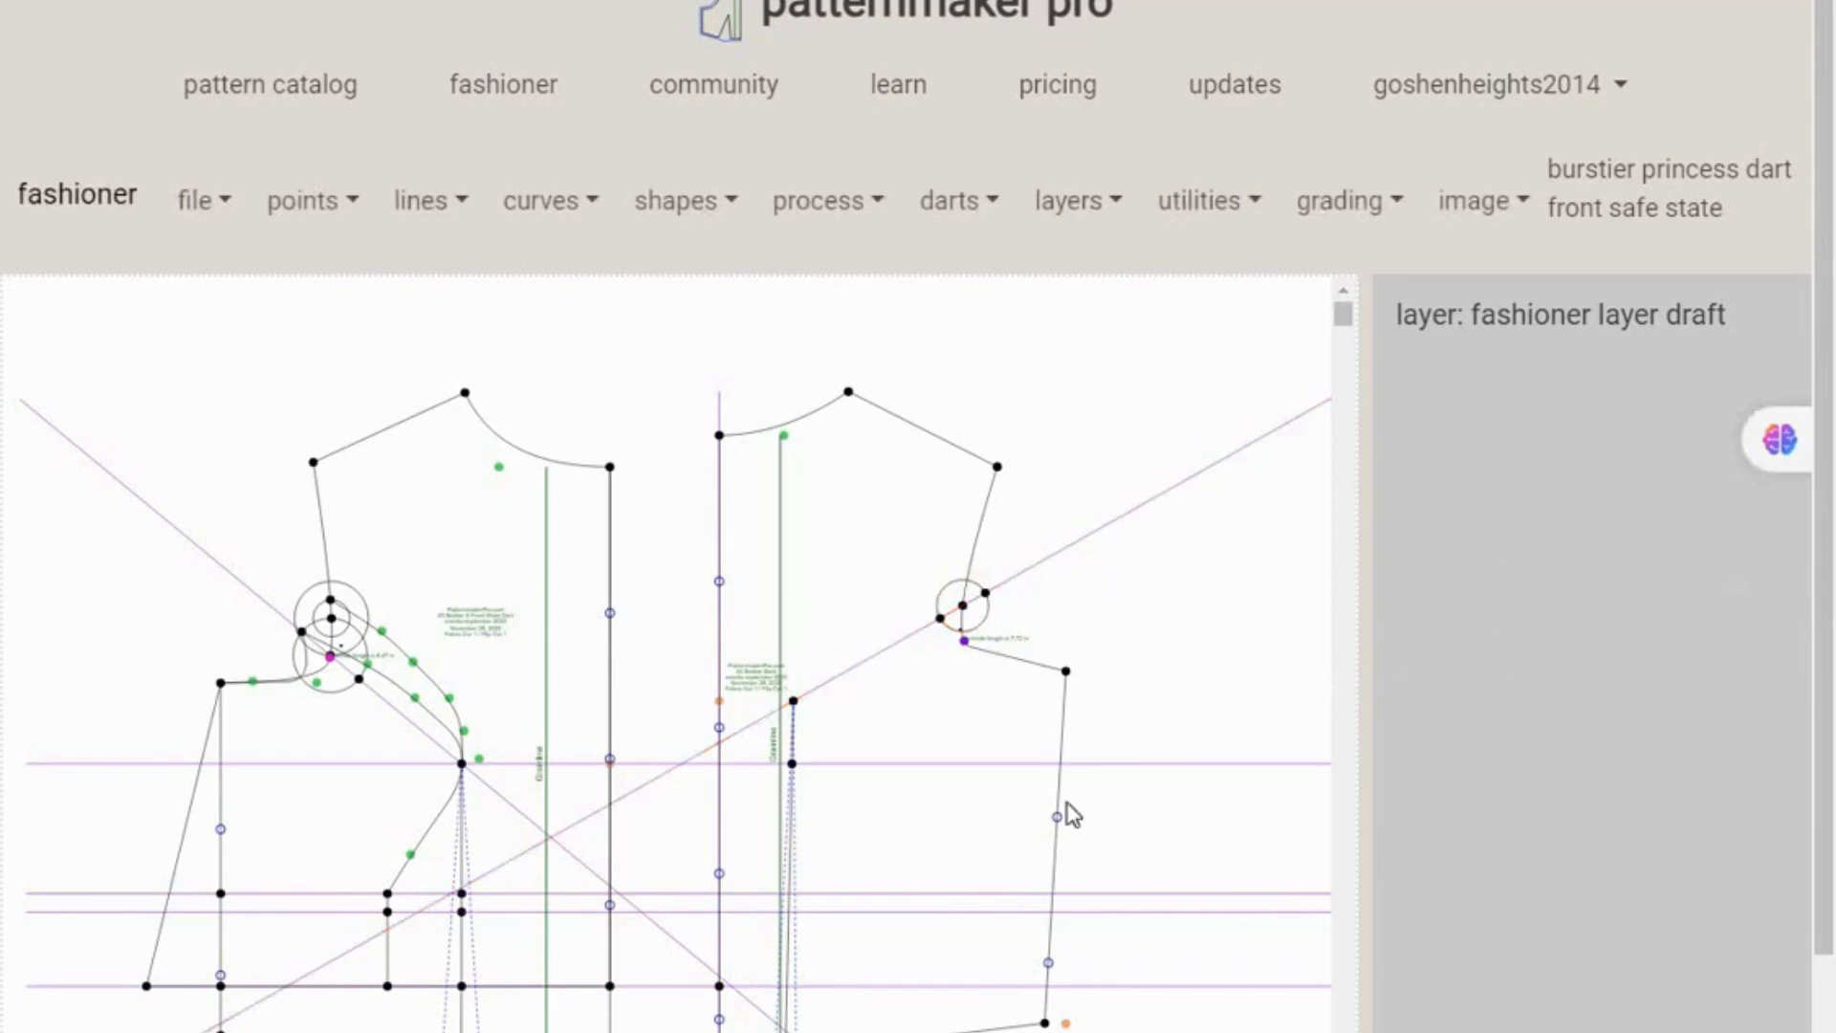
- Add a four-point curve from the back armhole circle's outer diagonal intersection to the bust-level point on the back dart
click(986, 593)
click(593, 208)
click(570, 284)
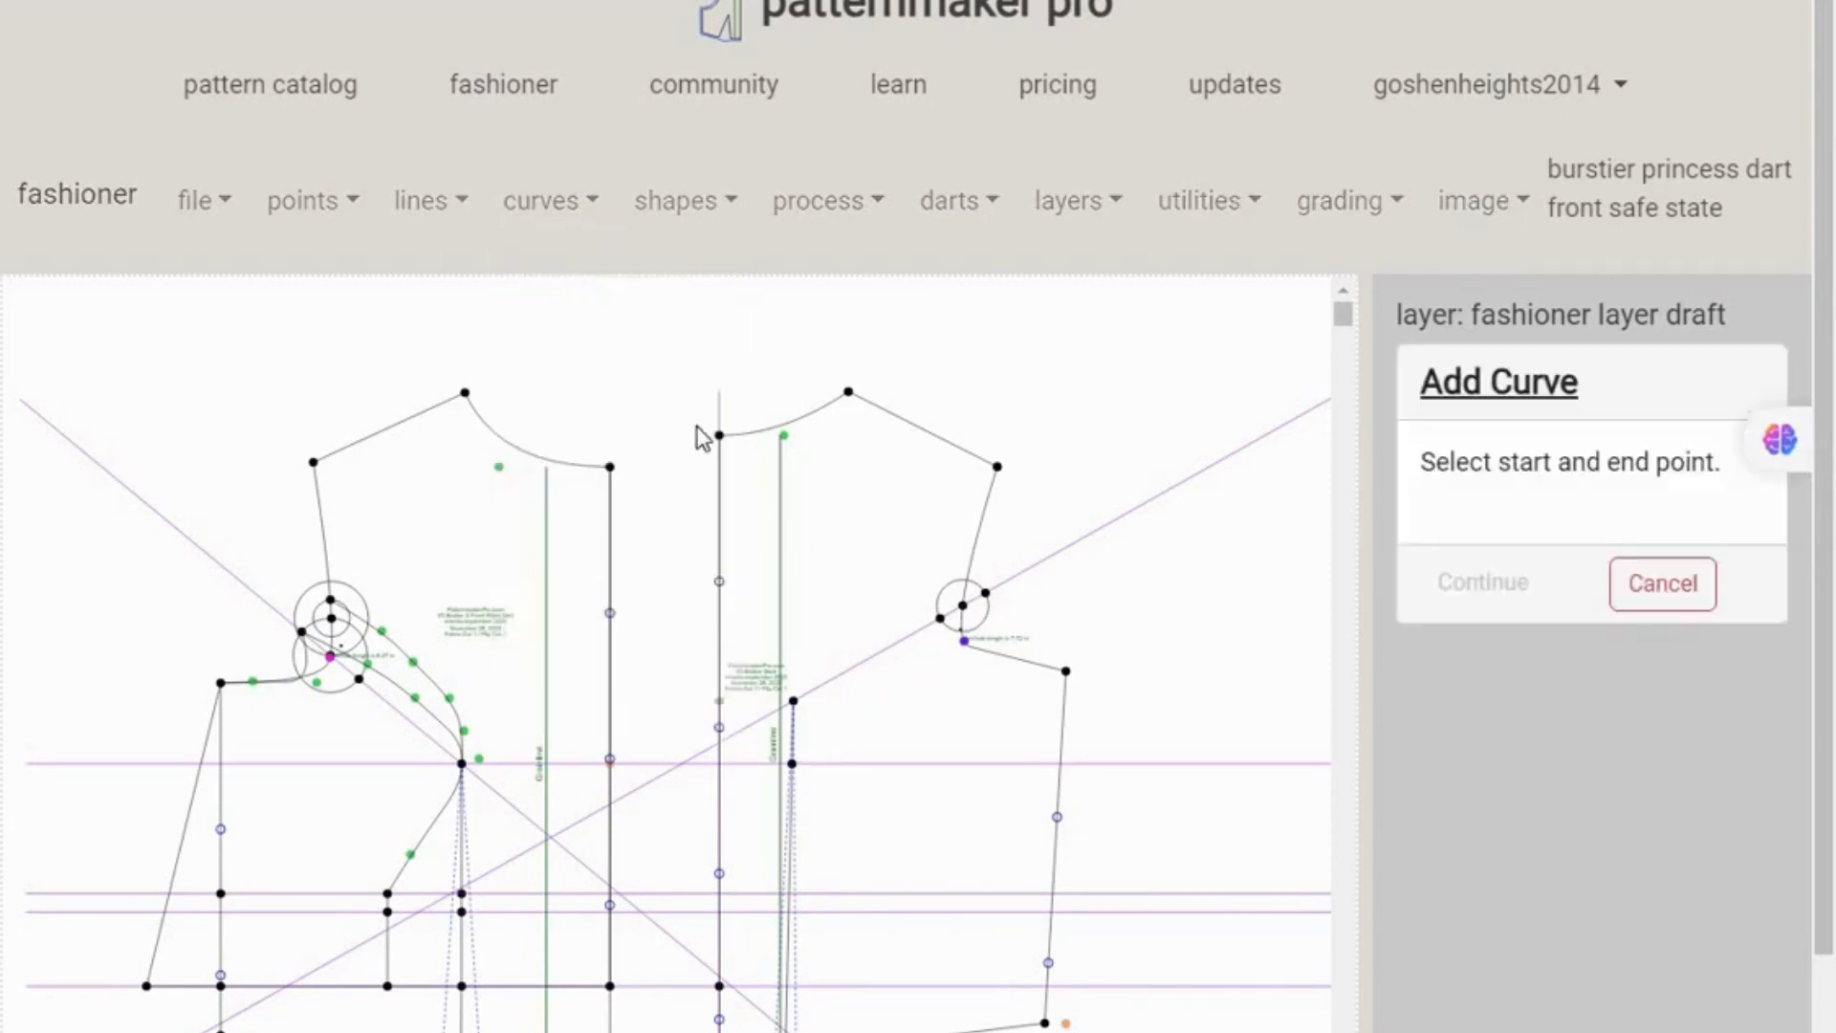
click(986, 595)
click(793, 764)
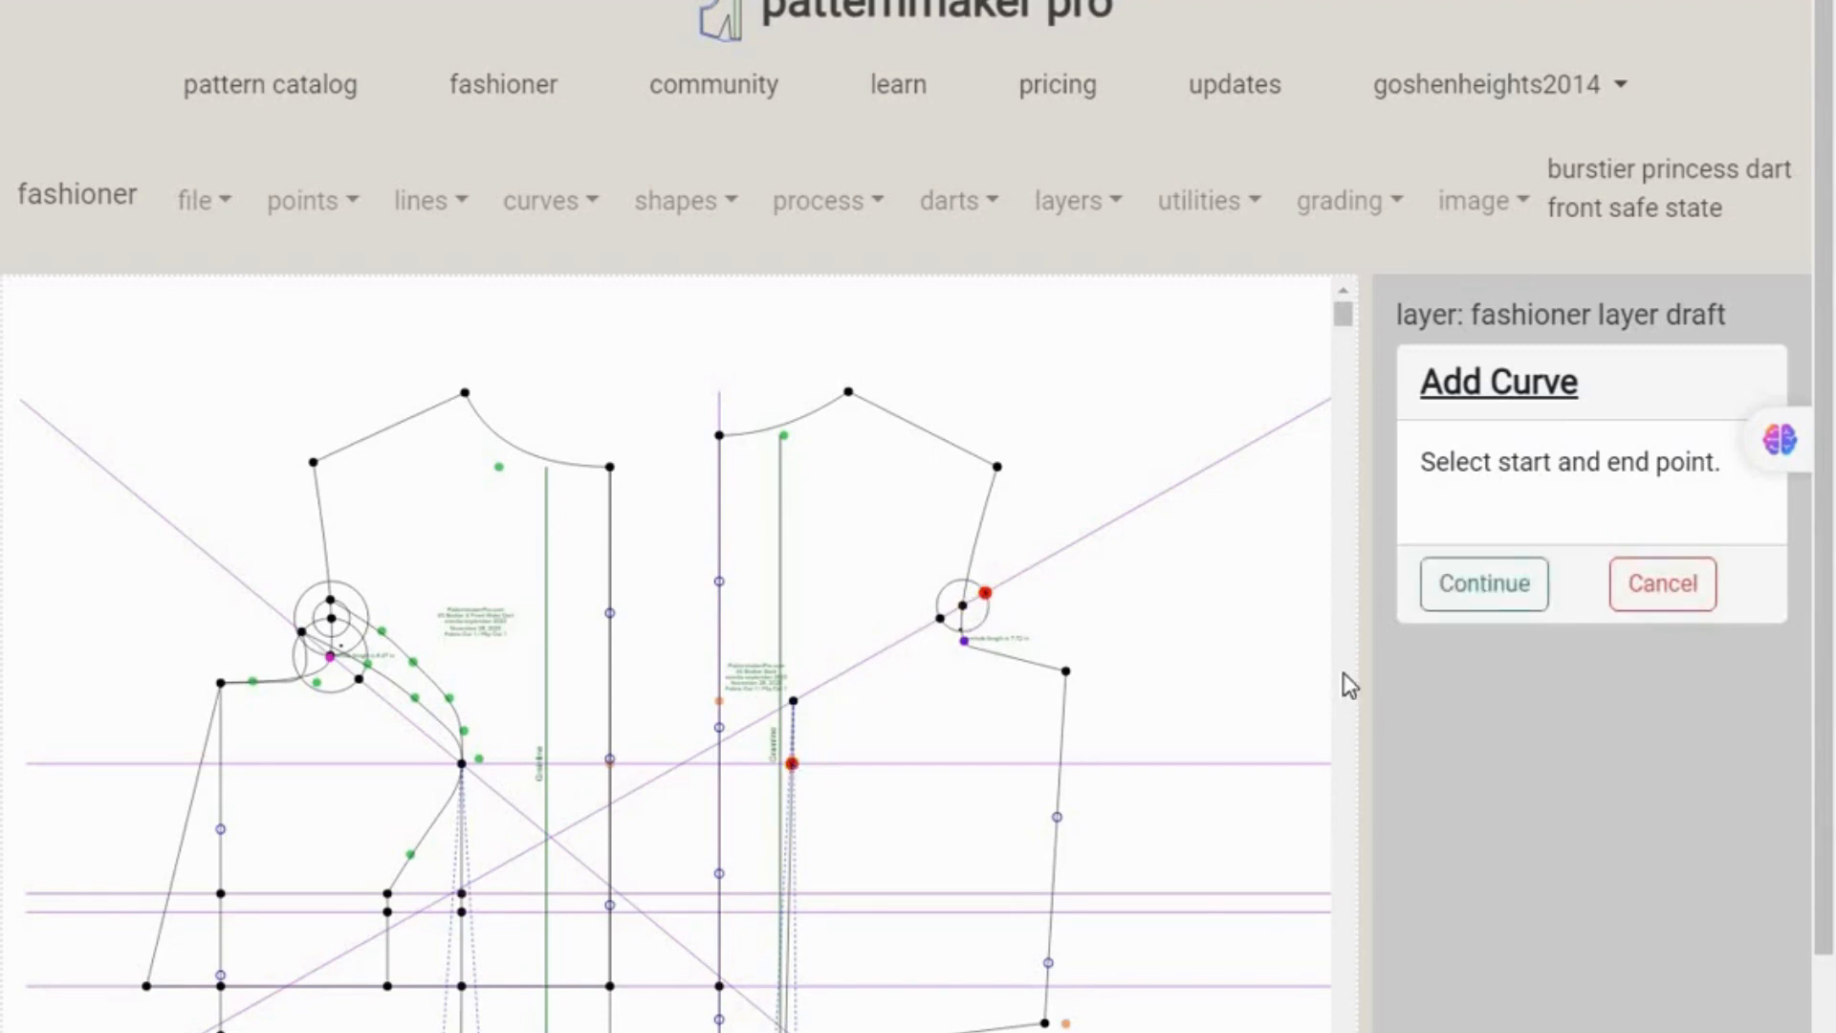
click(1504, 593)
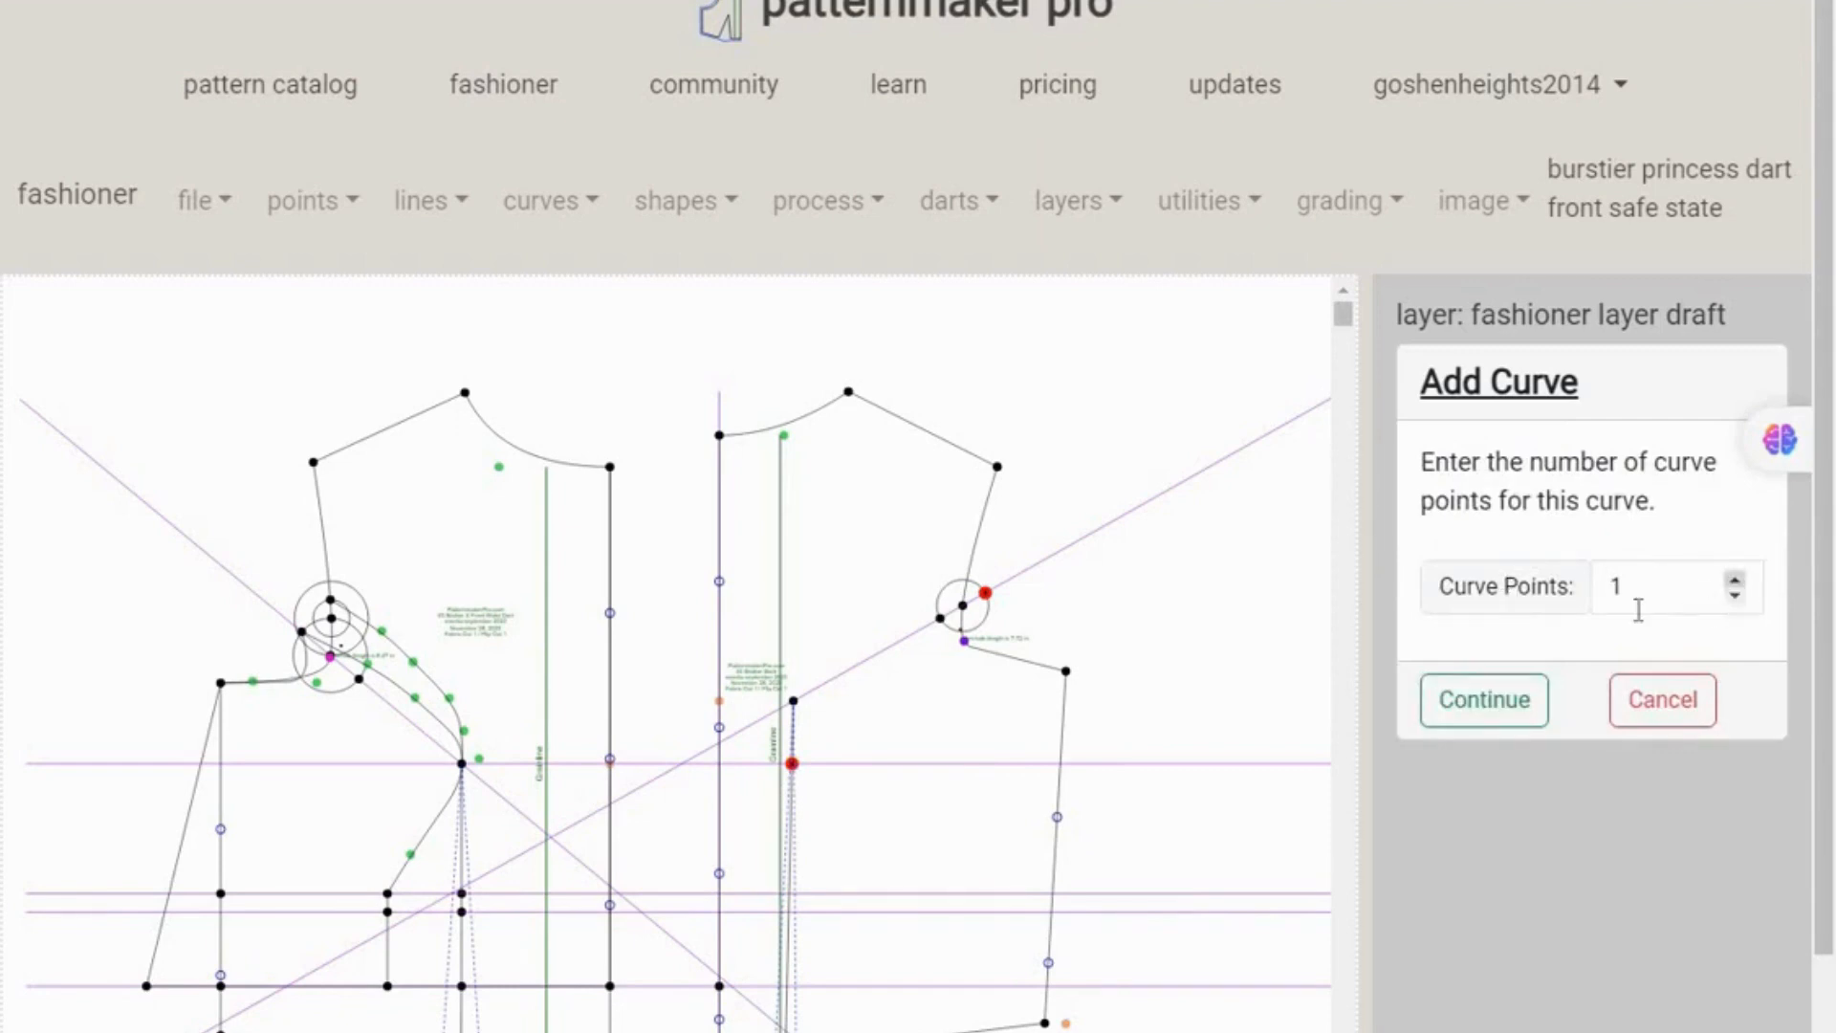
click(1735, 580)
click(1735, 580)
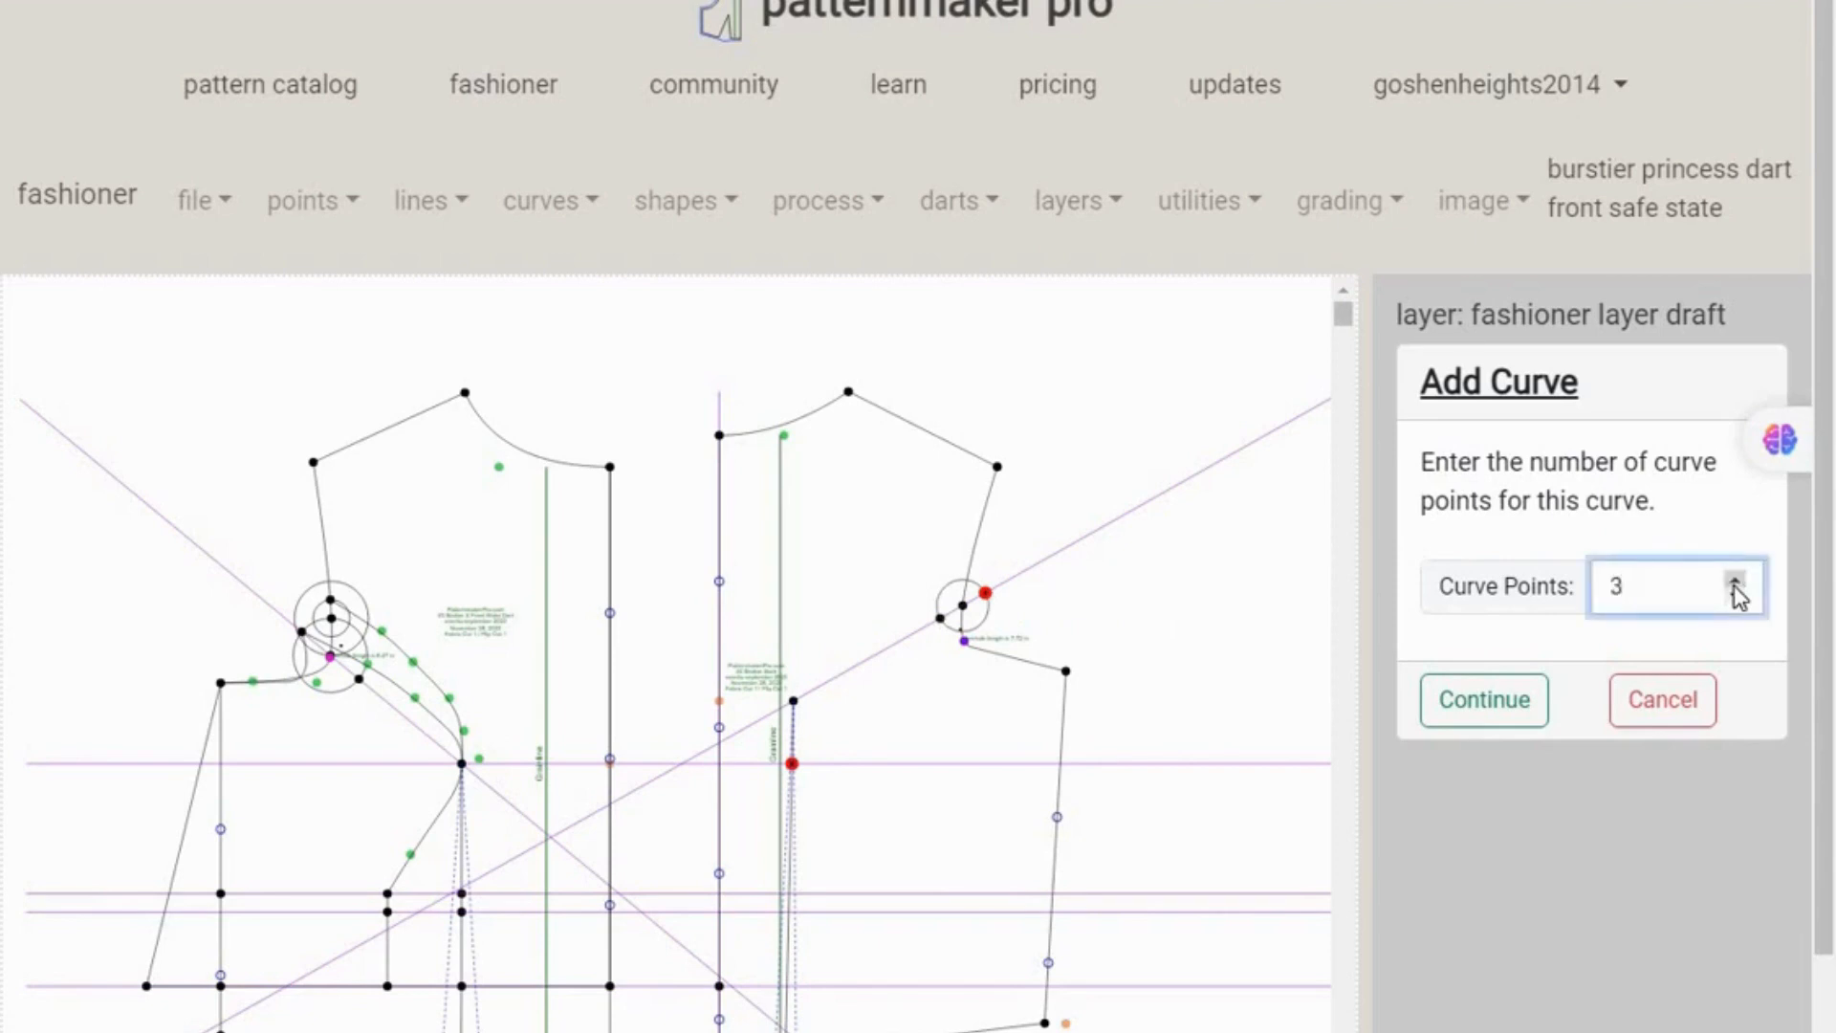
click(1735, 580)
click(1485, 701)
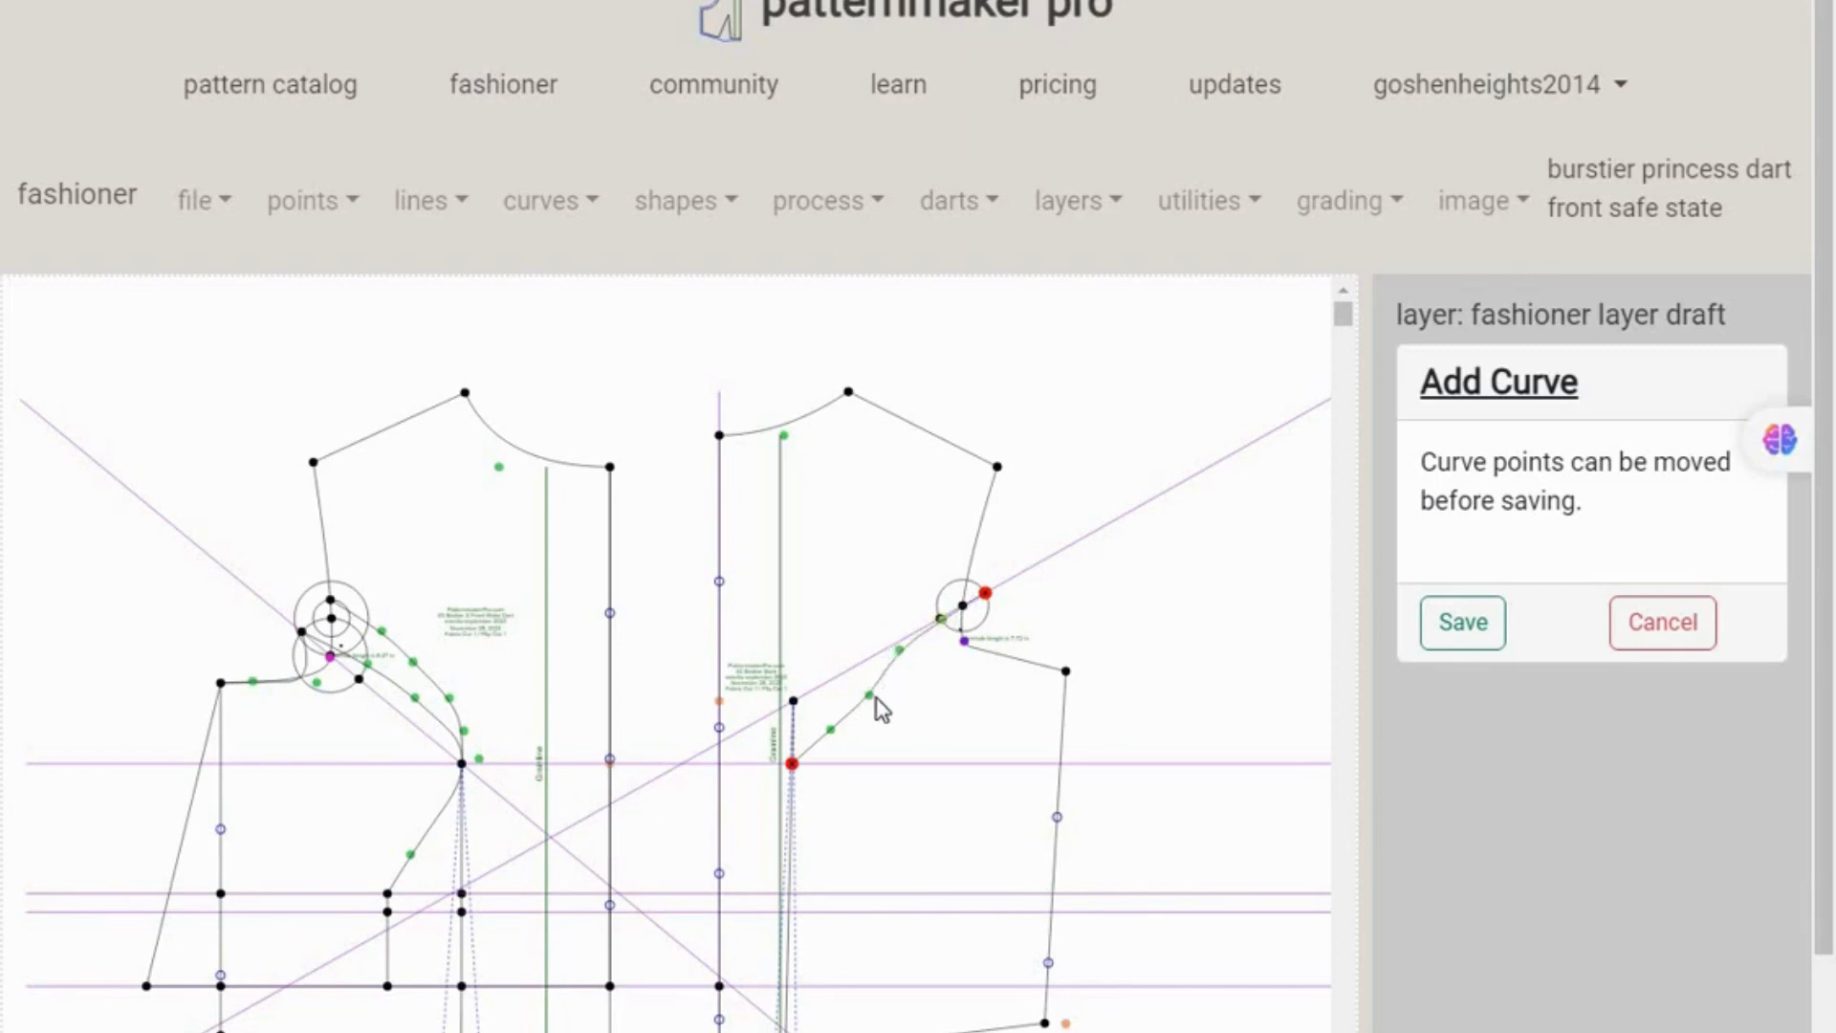
- Shape the new back princess curve into a smooth upward bow from the bust-level dart point to the armhole and save it
drag(869, 696, 854, 683)
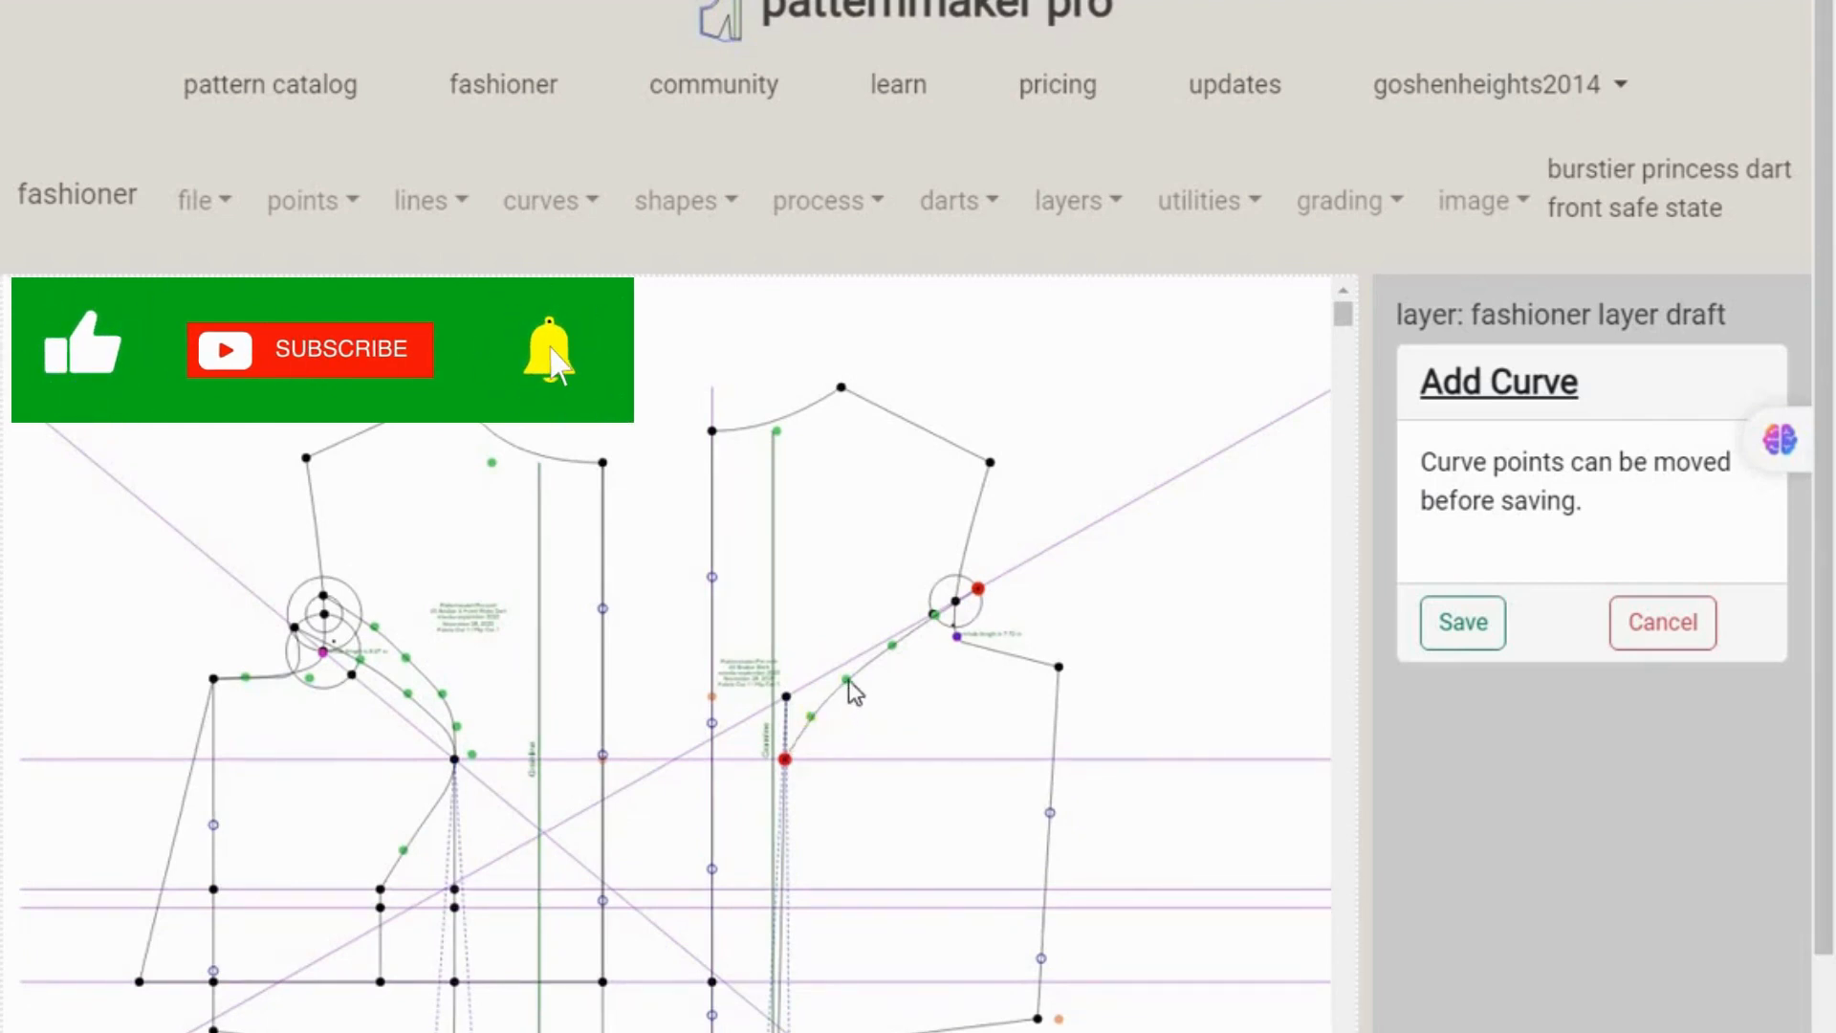
drag(848, 679, 890, 647)
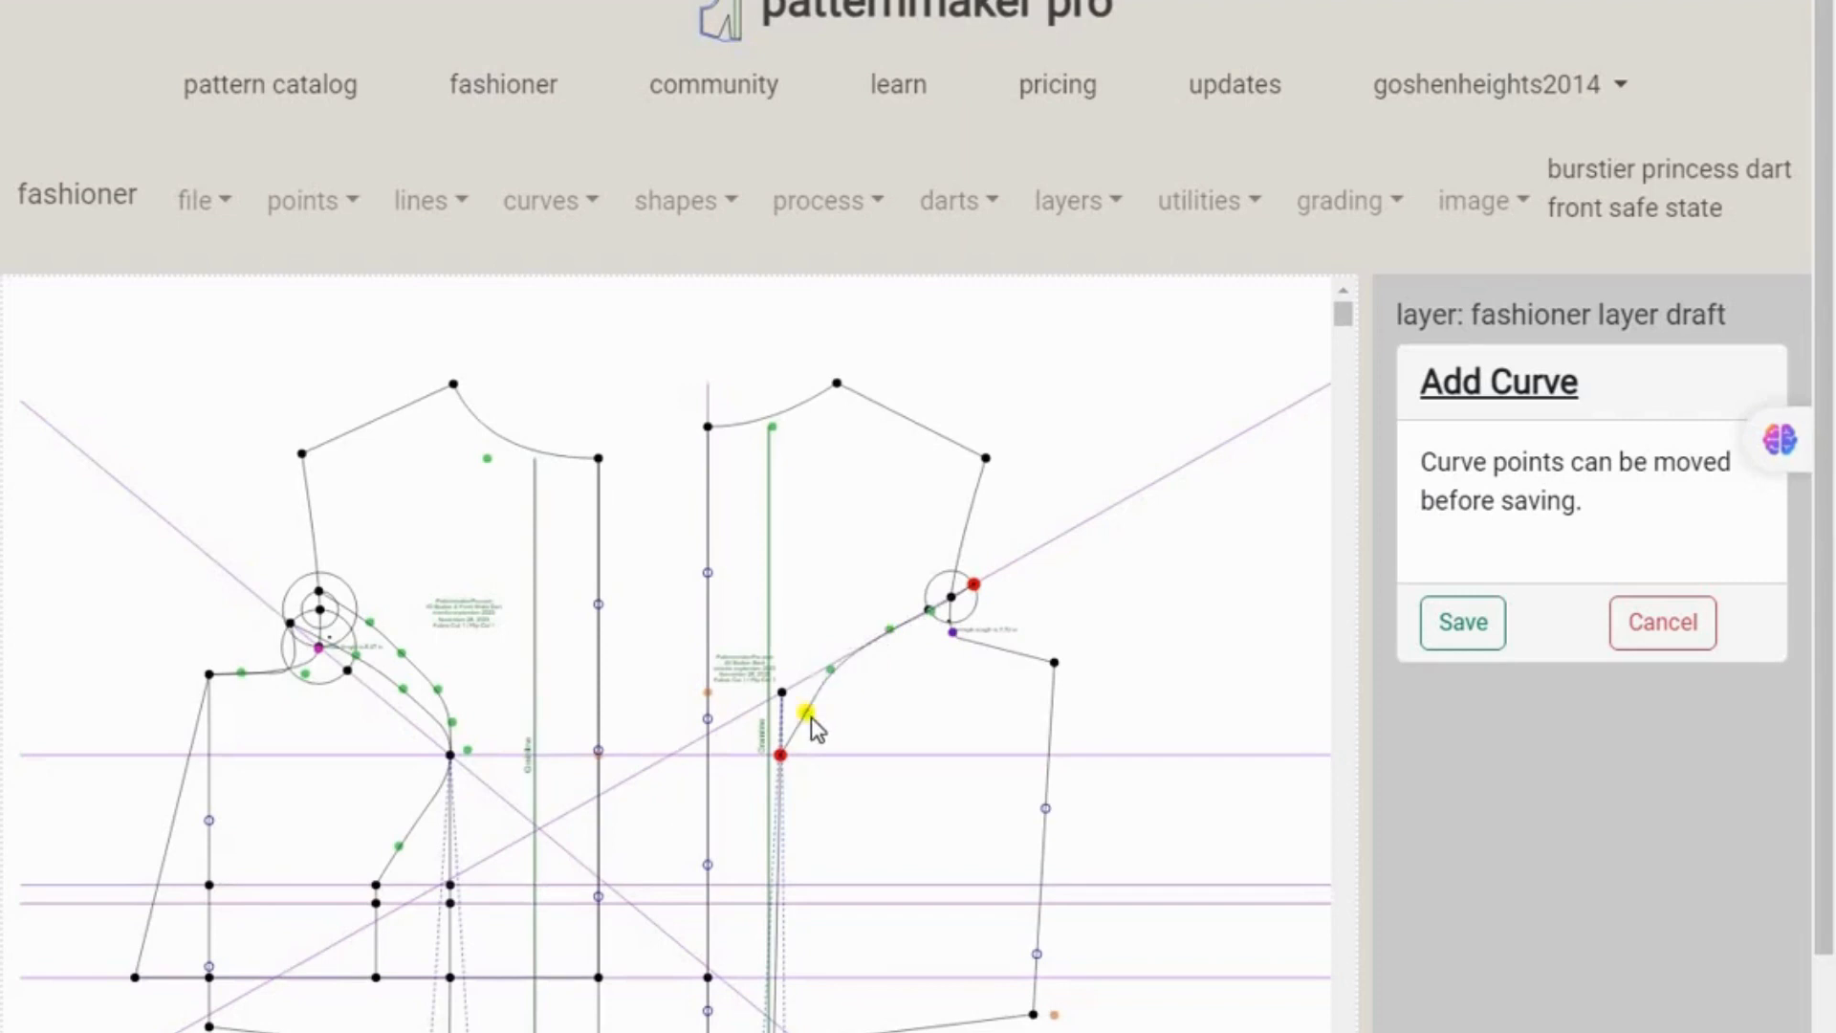
drag(811, 713, 809, 701)
drag(810, 710, 815, 719)
drag(834, 669, 841, 671)
click(1461, 623)
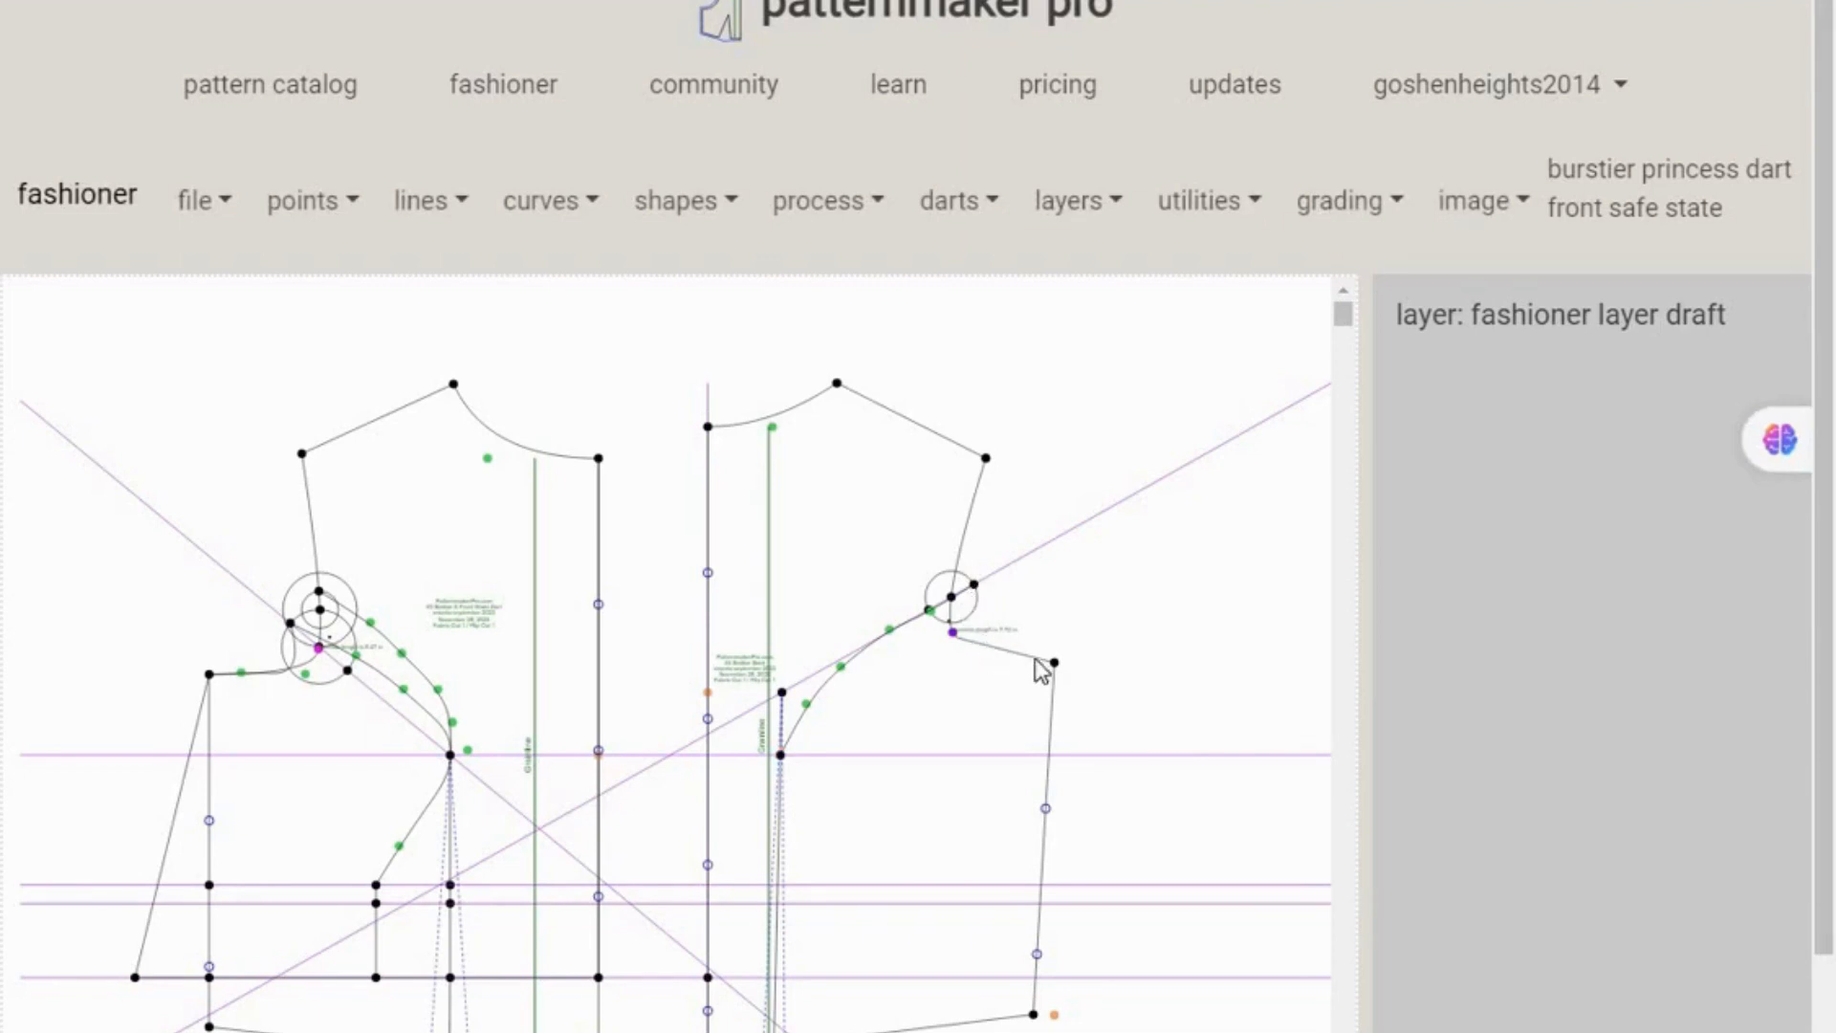
- Add a curve with three curve points from the back armhole circle's outer diagonal intersection to the underarm point
click(586, 203)
click(585, 270)
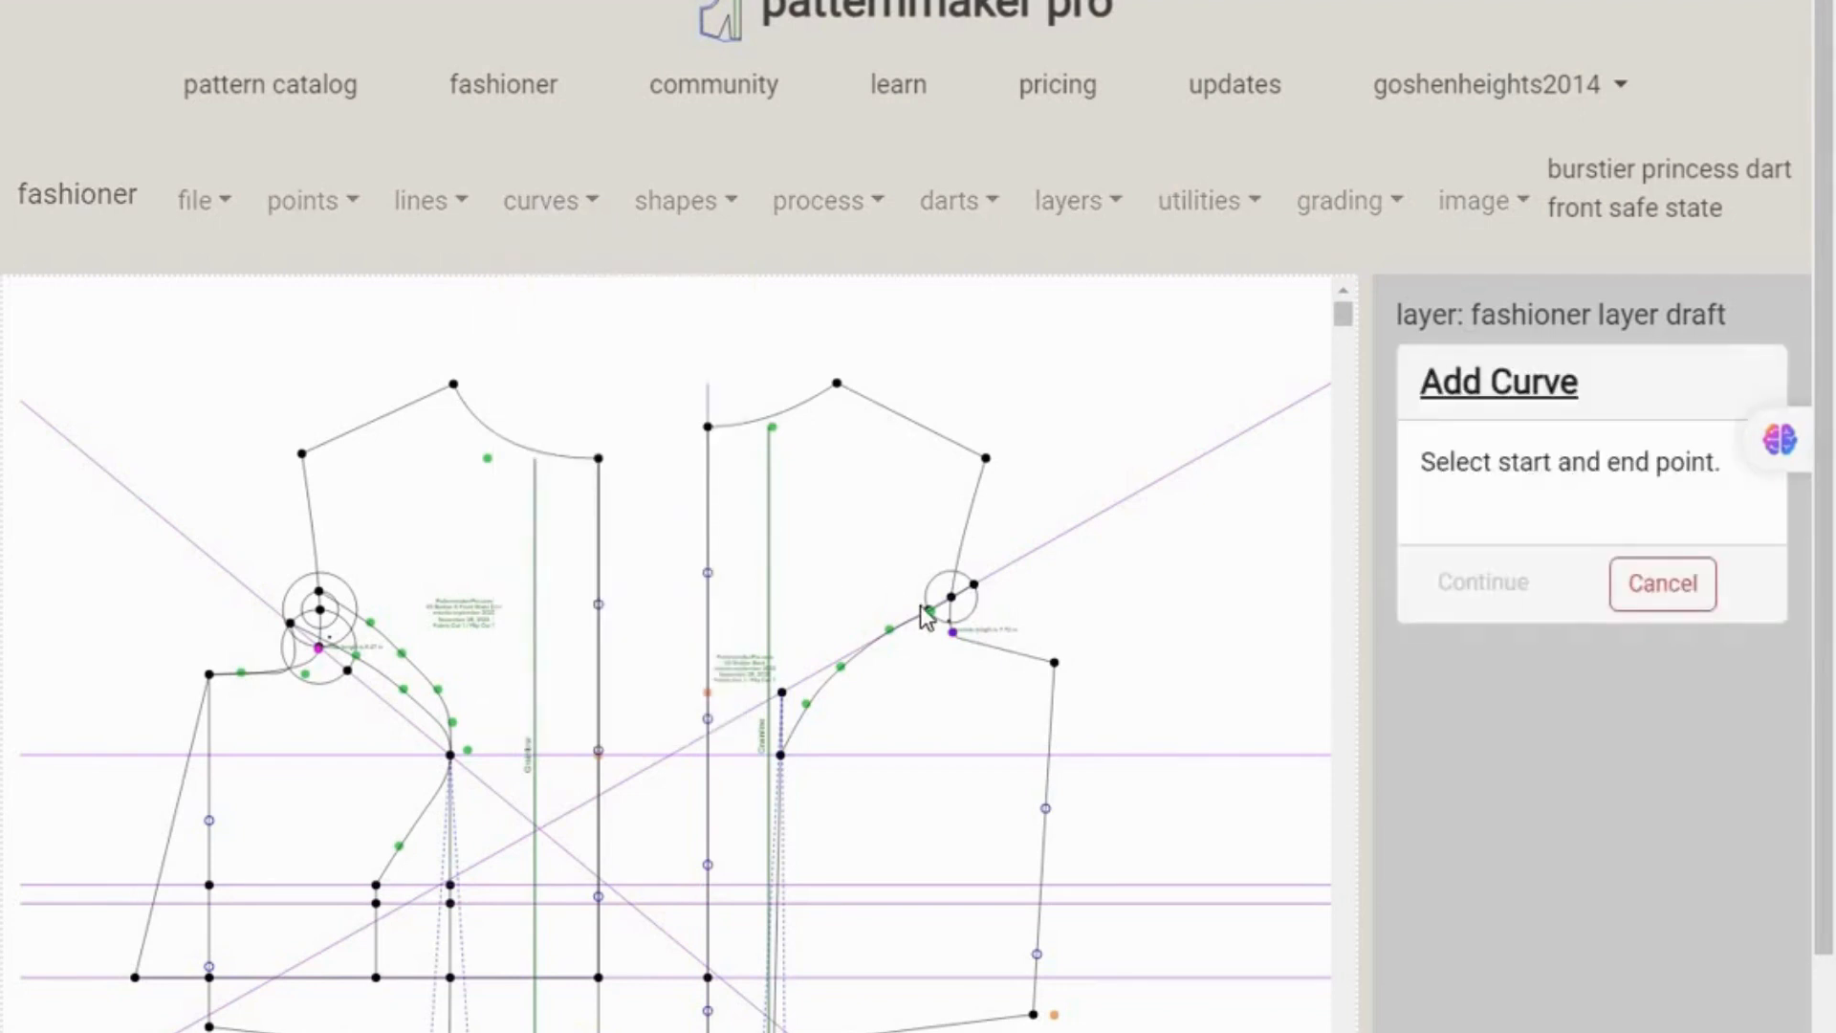
click(973, 582)
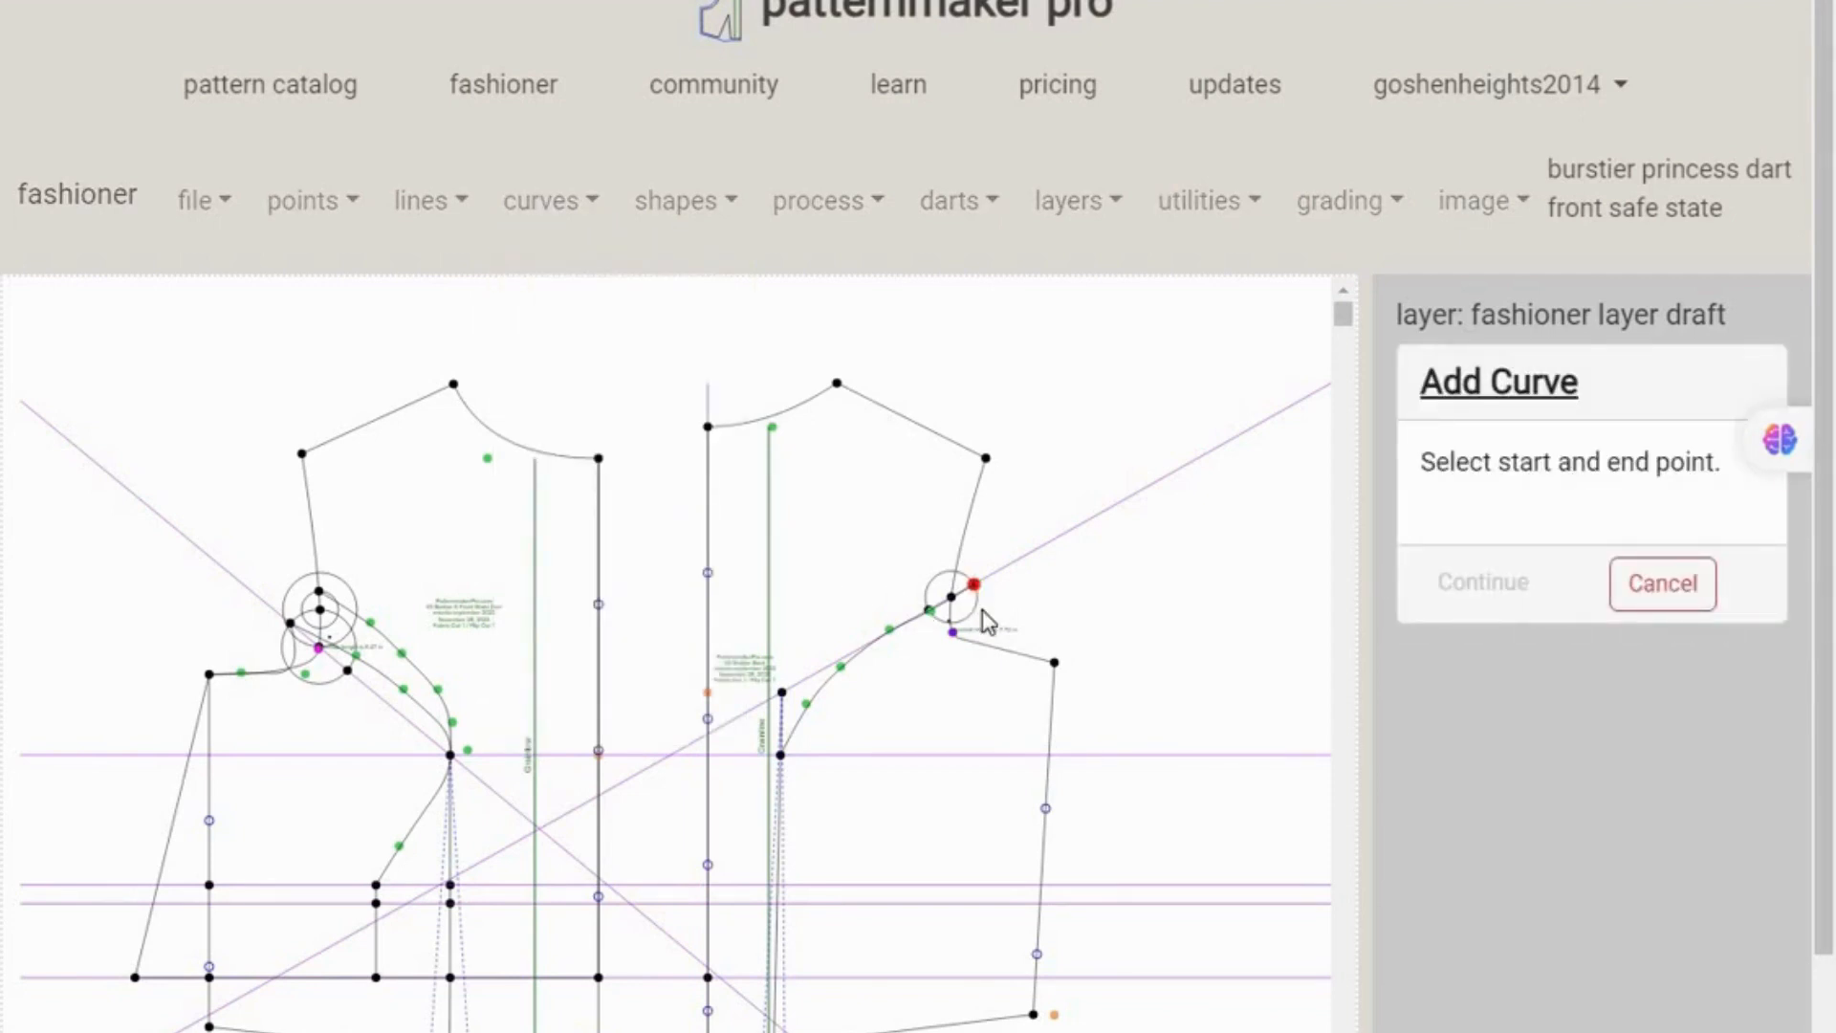
click(1053, 662)
click(1484, 586)
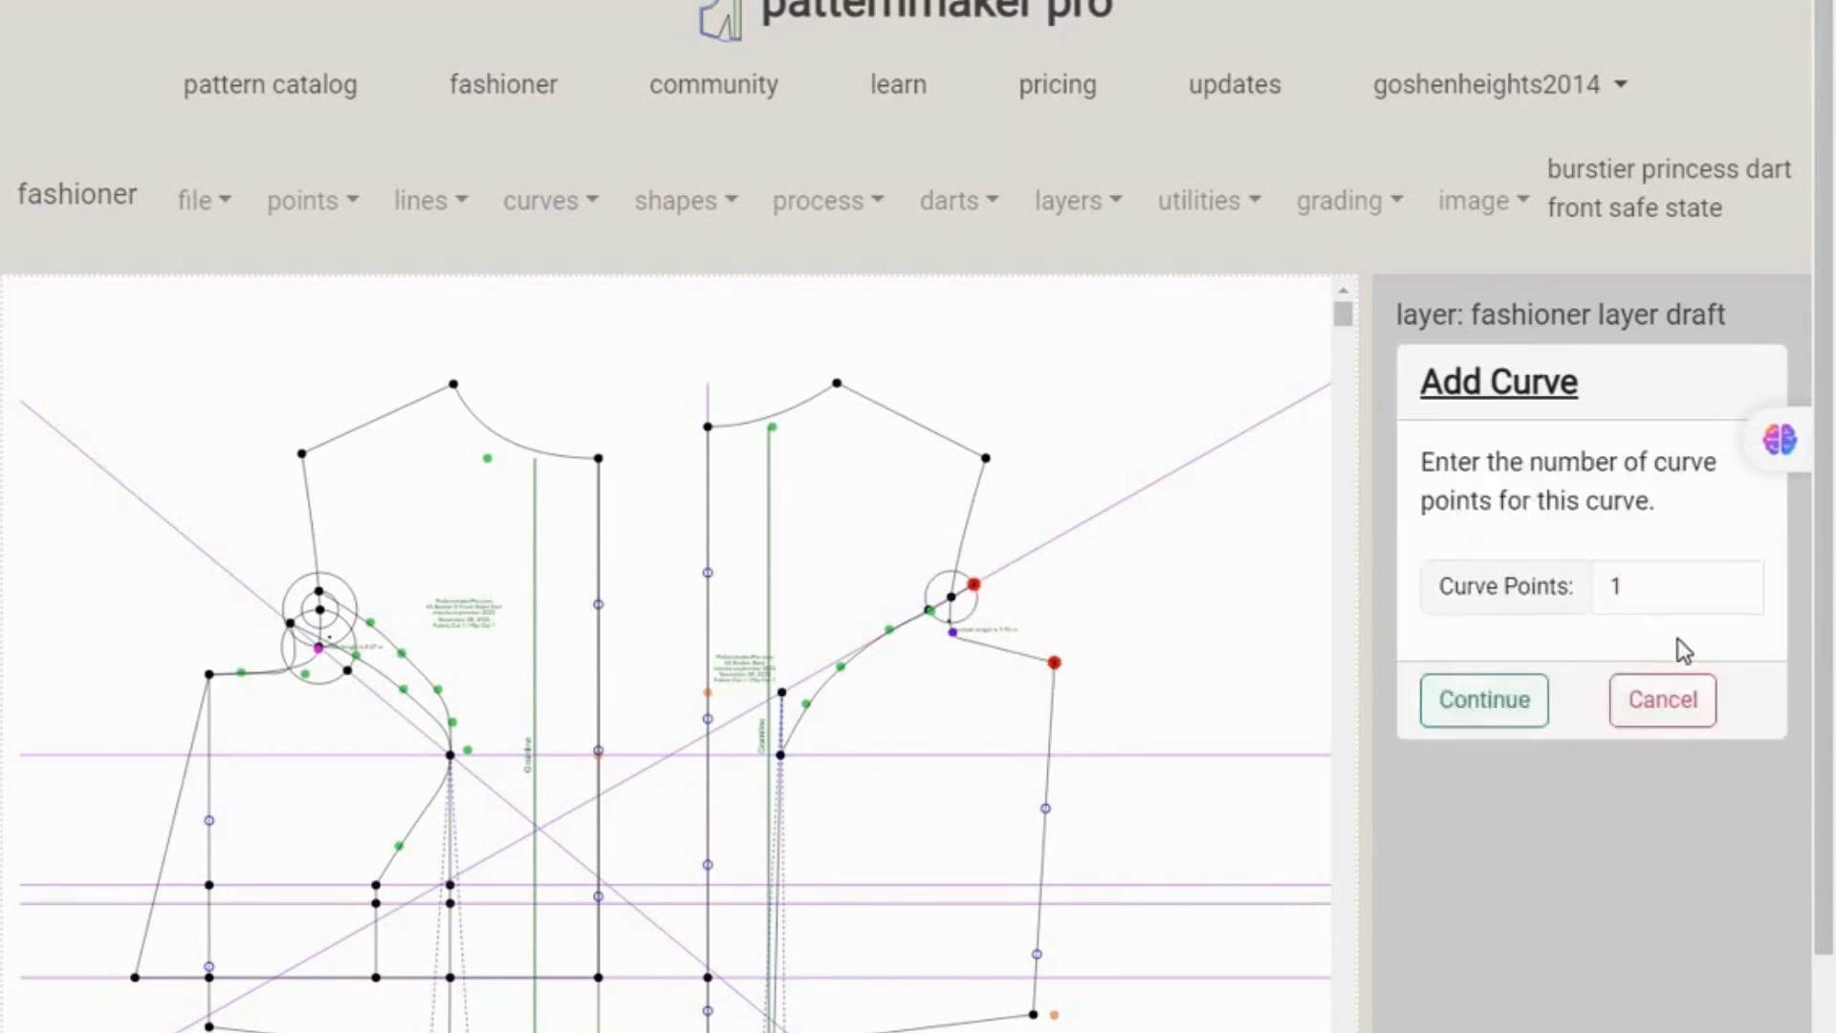
click(1735, 580)
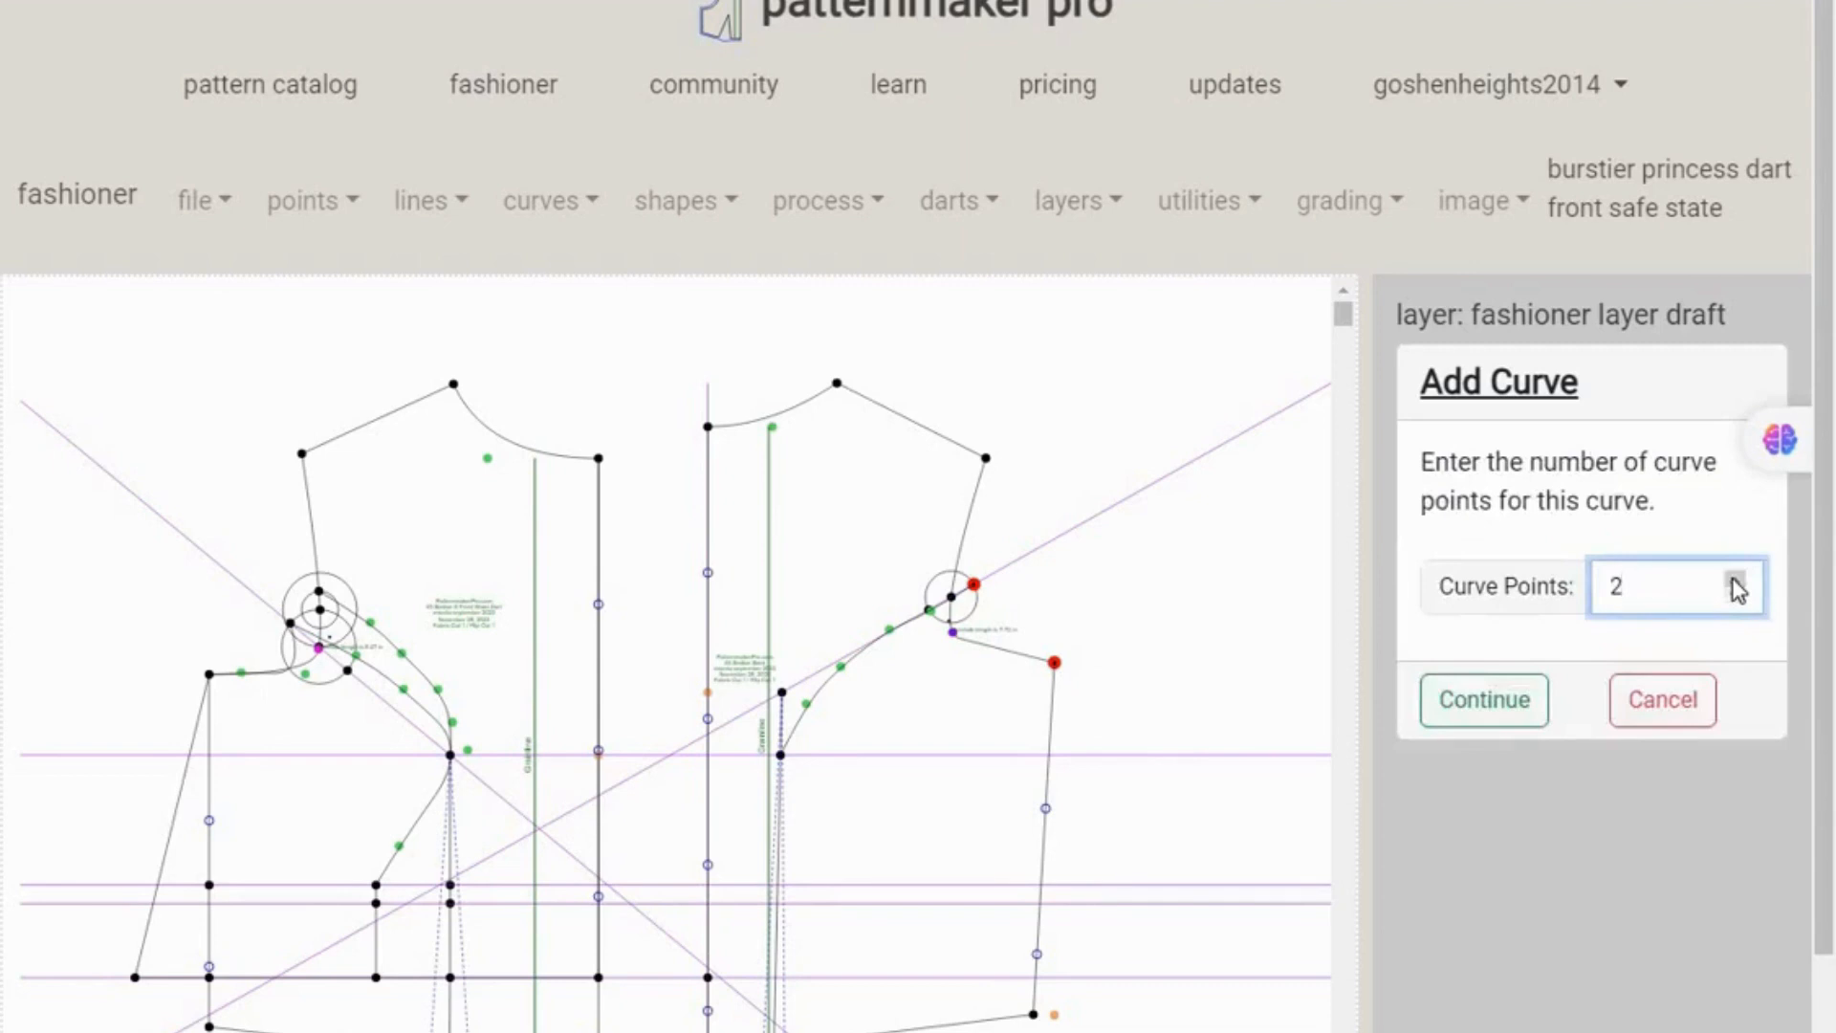
click(1735, 580)
click(1497, 701)
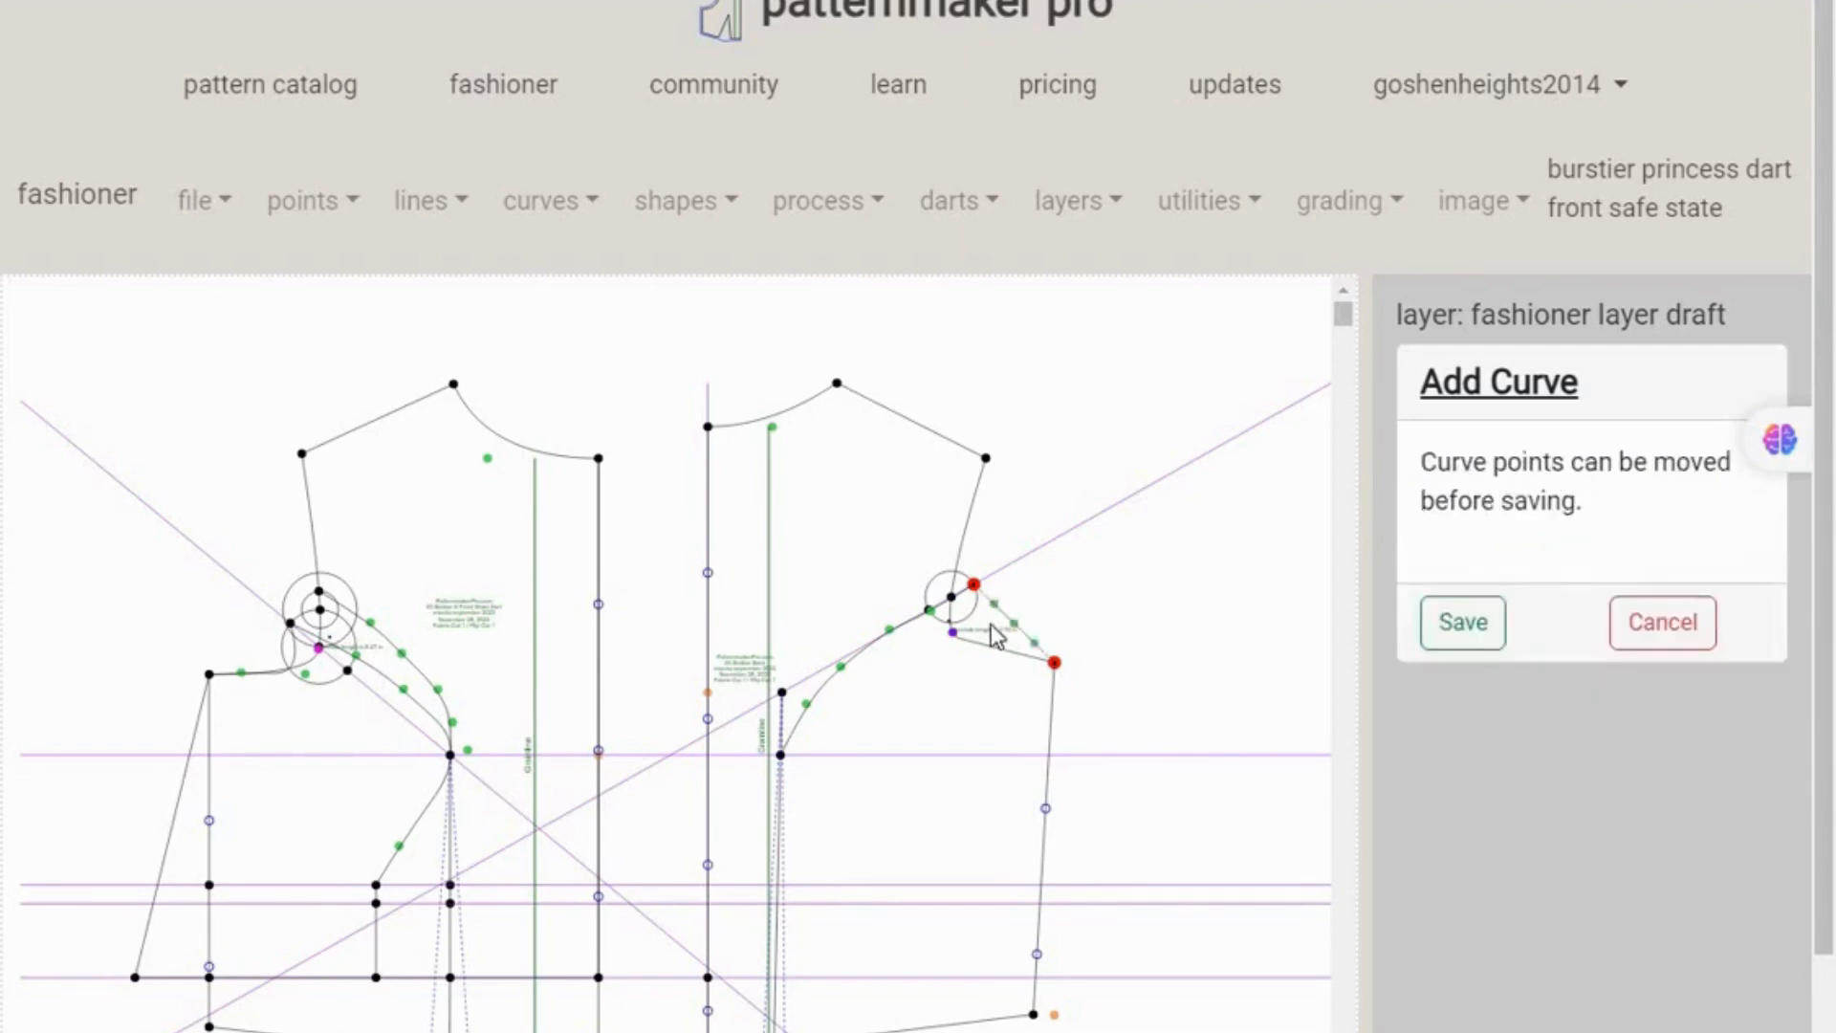
- Shape the new back underarm curve so it dips down and follows the lower armhole to the underarm point
mouse_move(995, 608)
mouse_down()
mouse_move(973, 625)
mouse_move(1009, 638)
mouse_up()
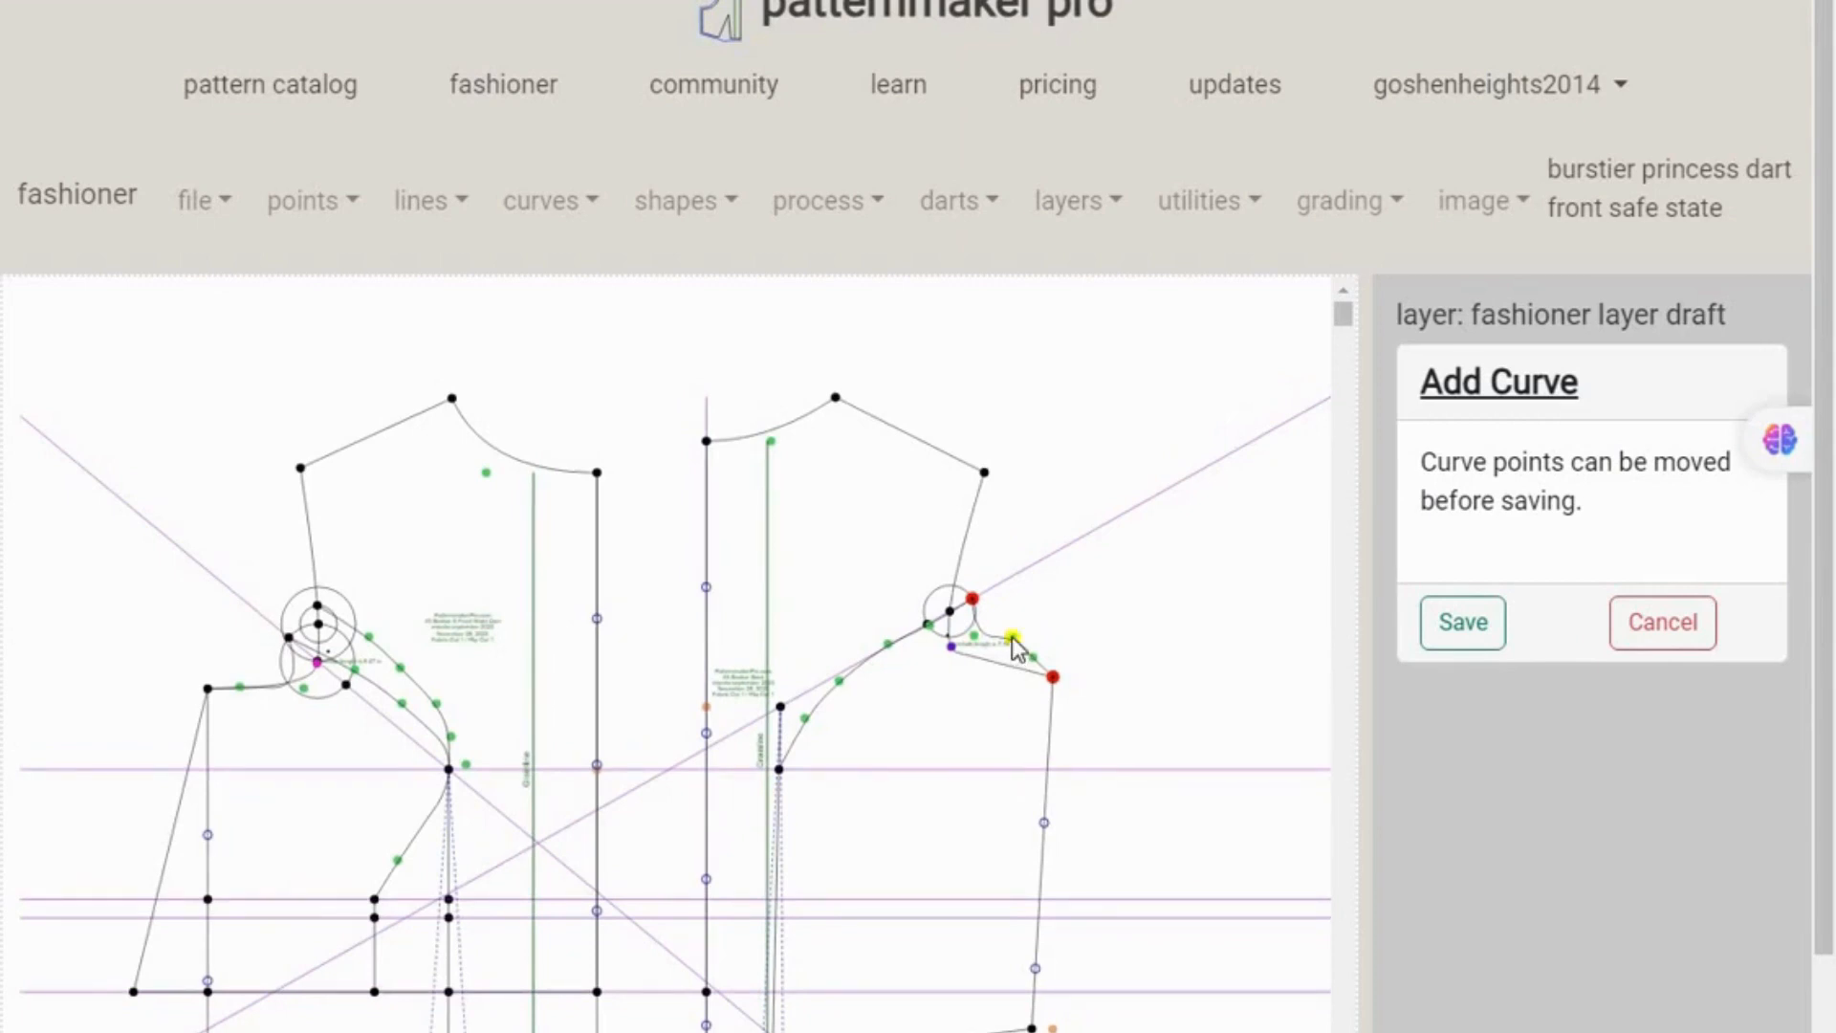
drag(1012, 639, 965, 647)
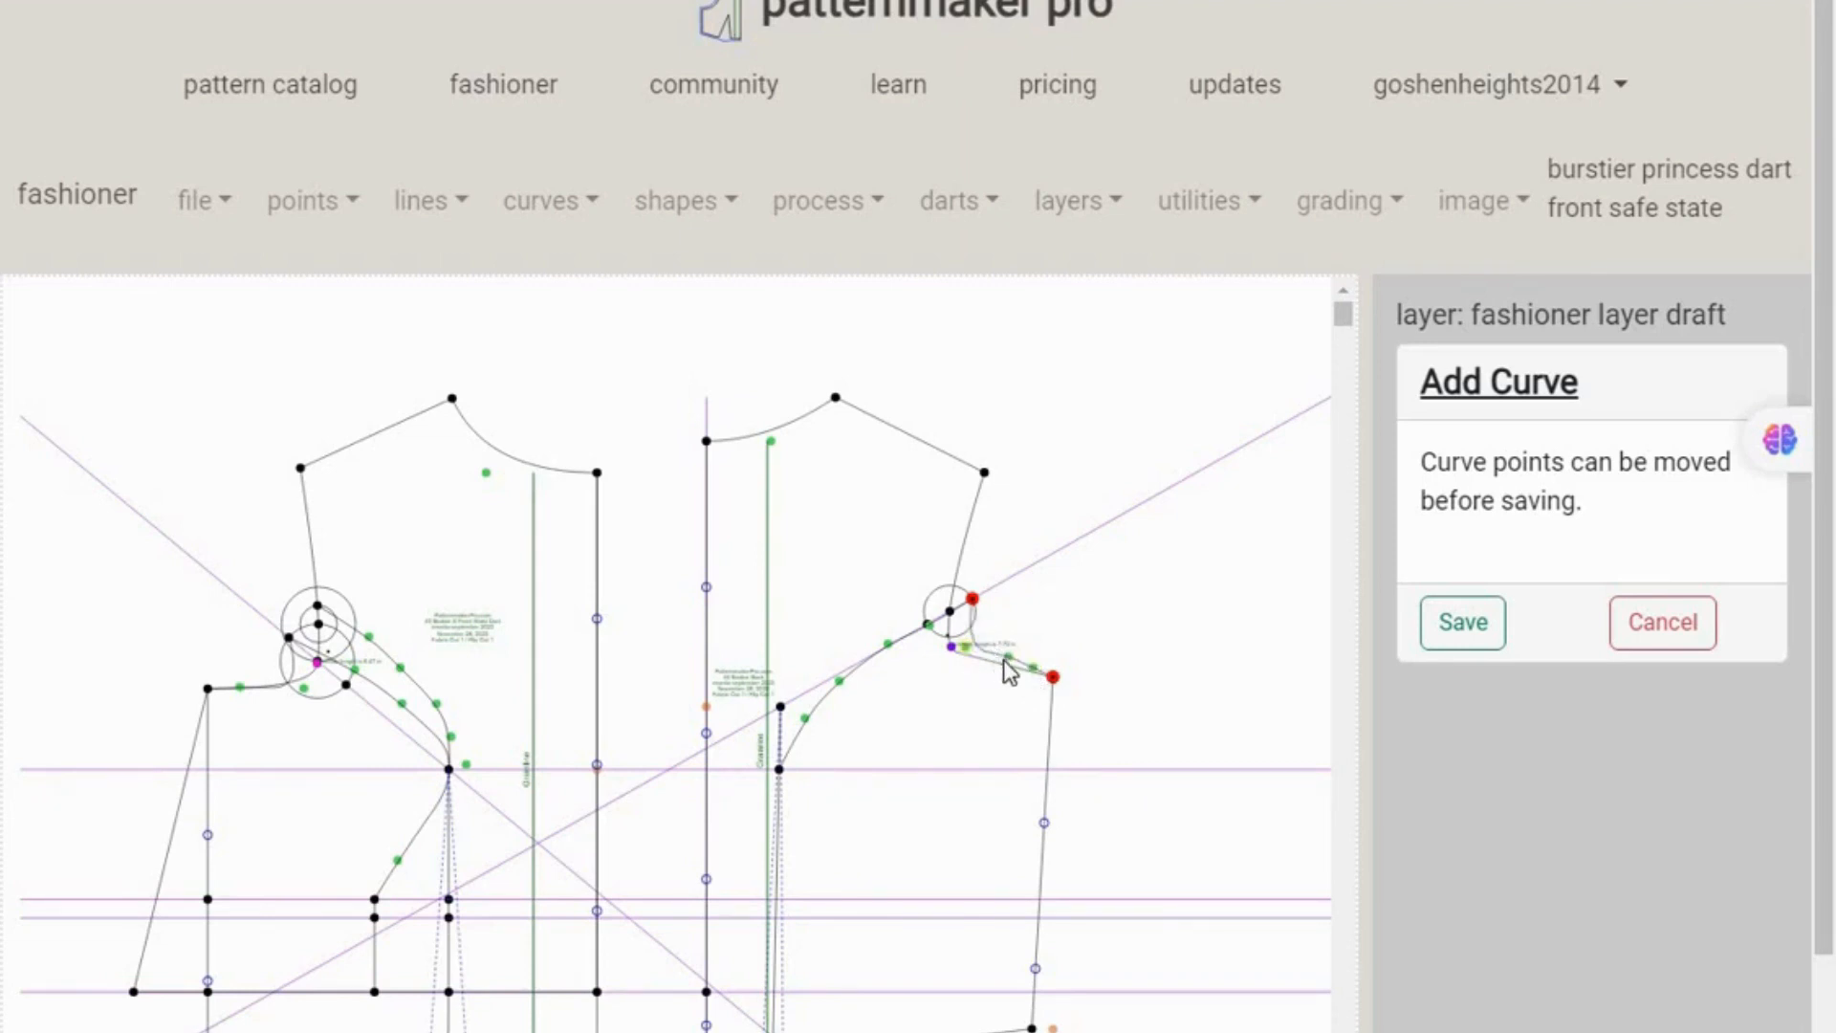
scroll(1006, 664, up, 1)
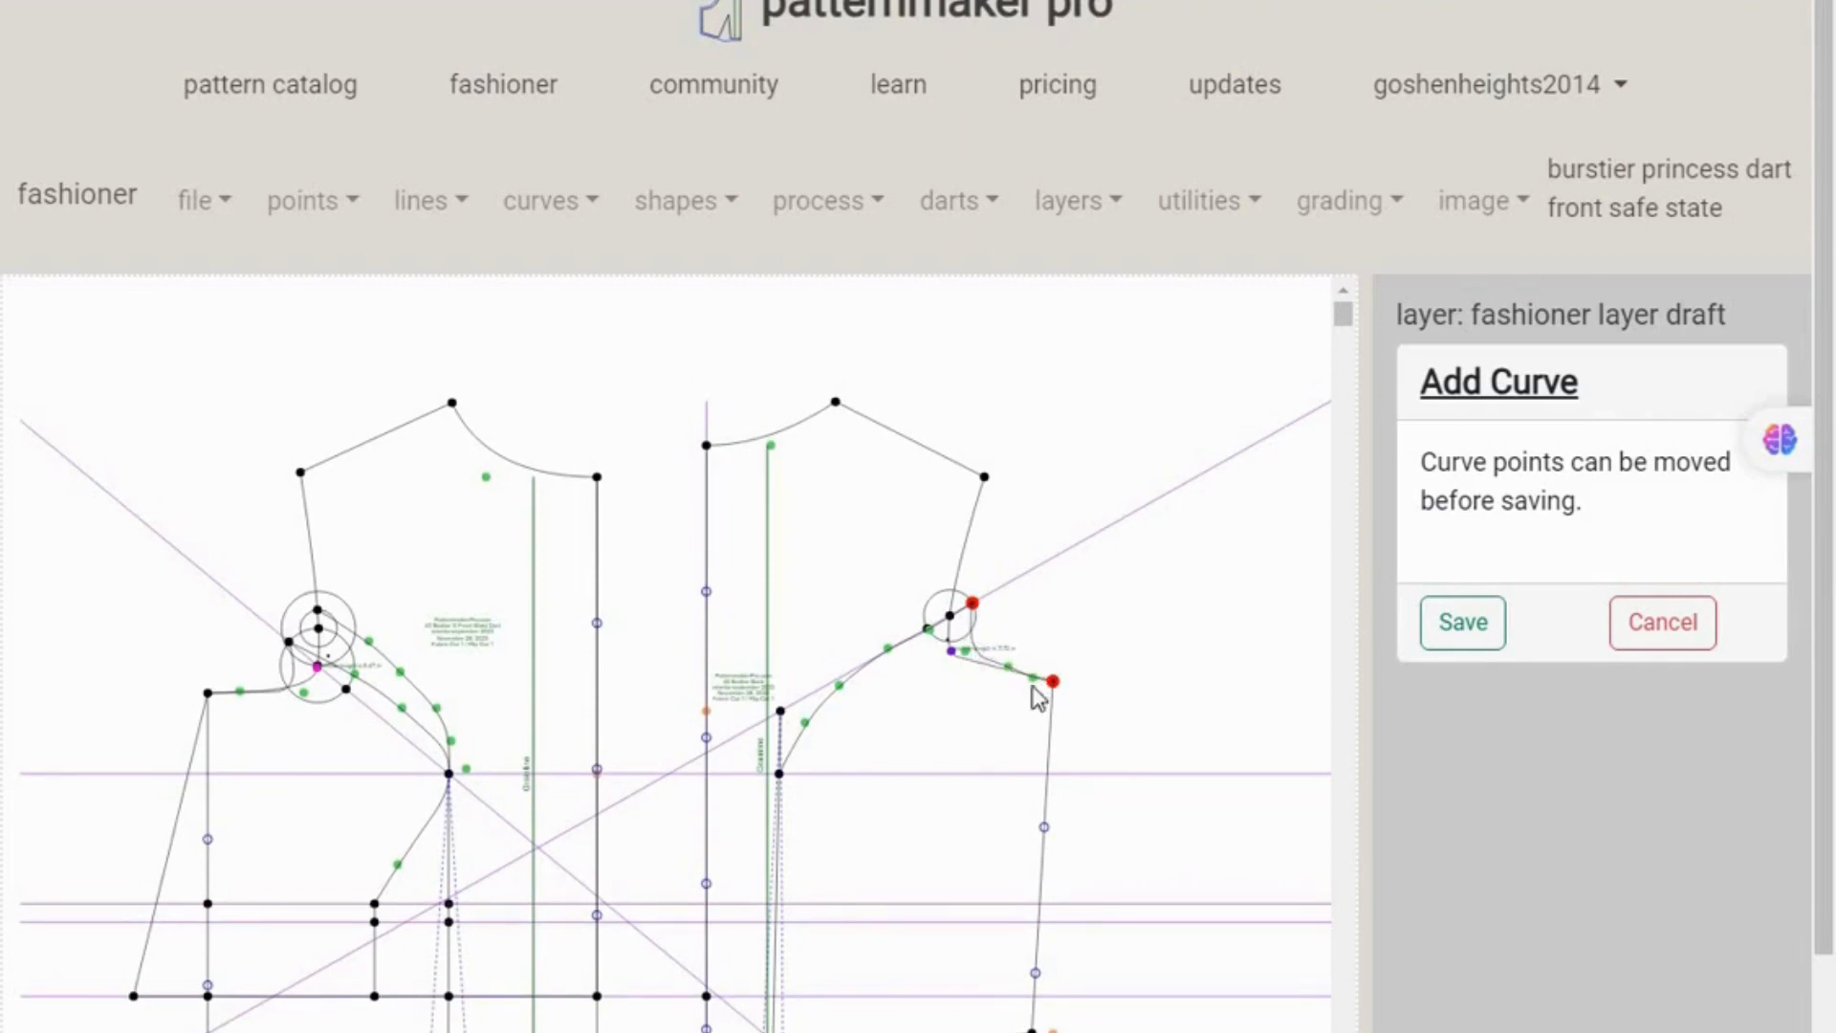
drag(1004, 667, 1003, 685)
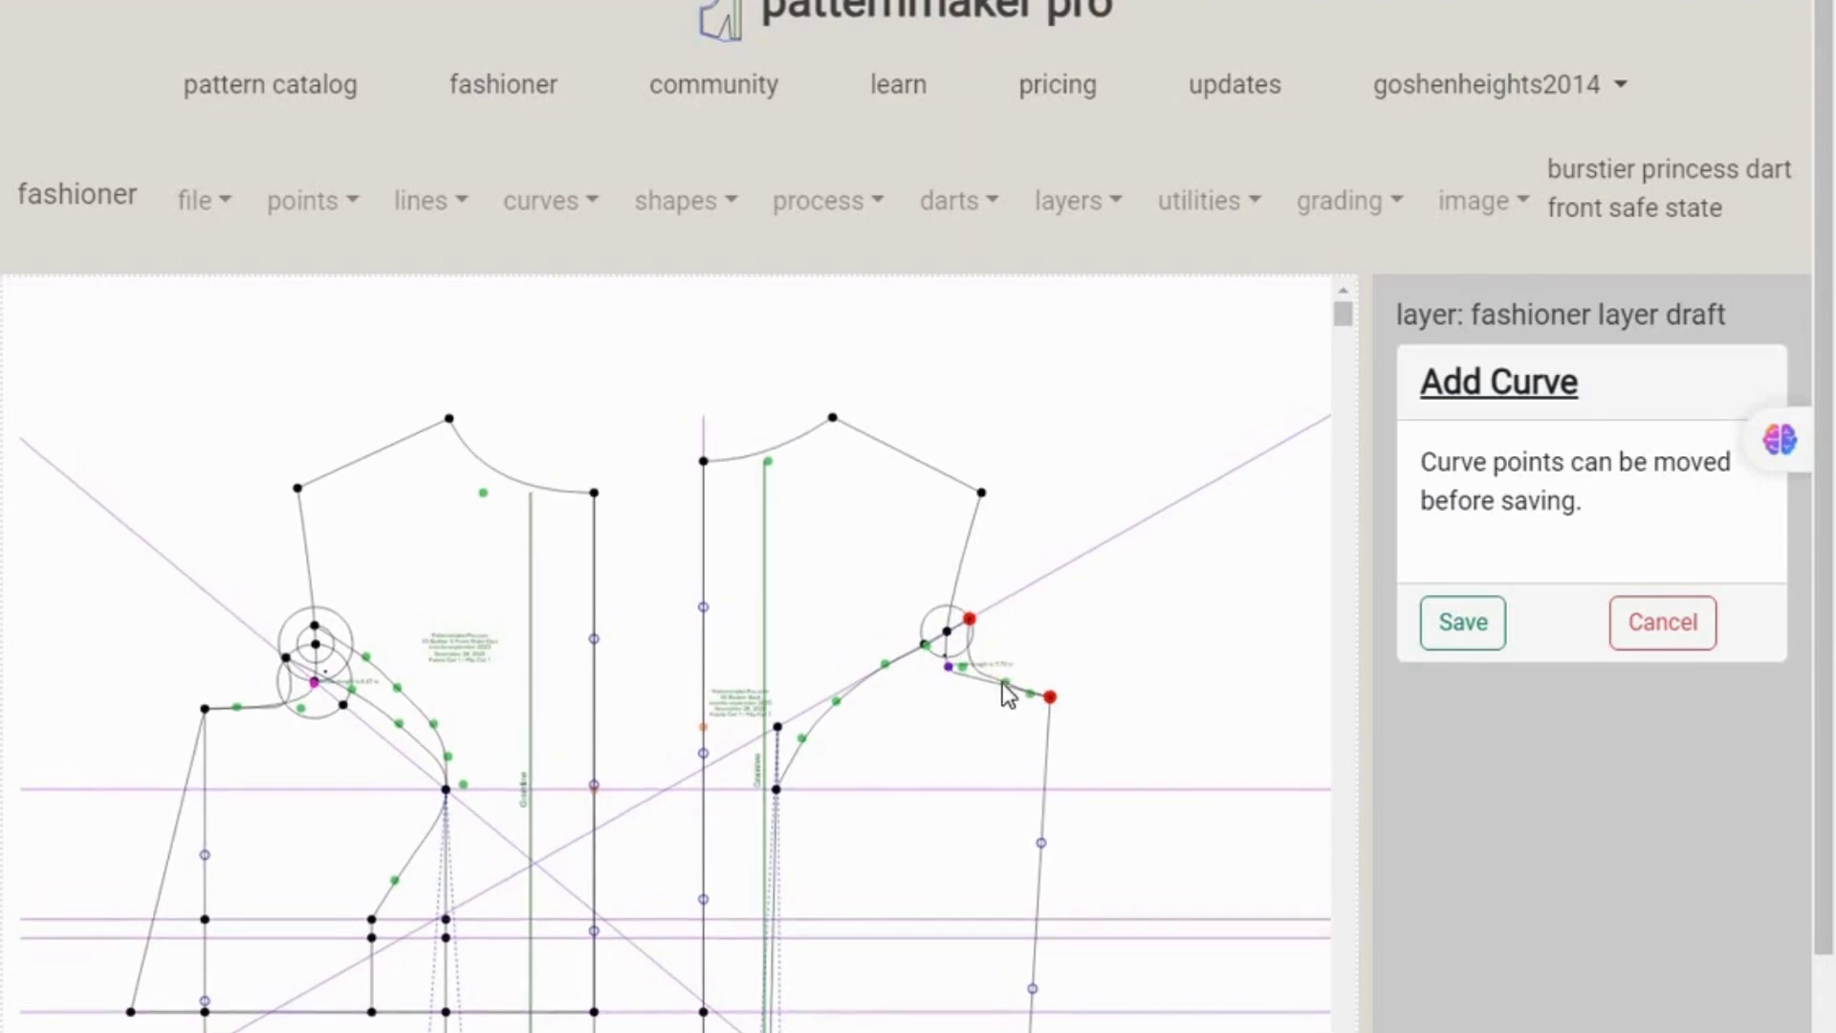
drag(1117, 612, 1178, 471)
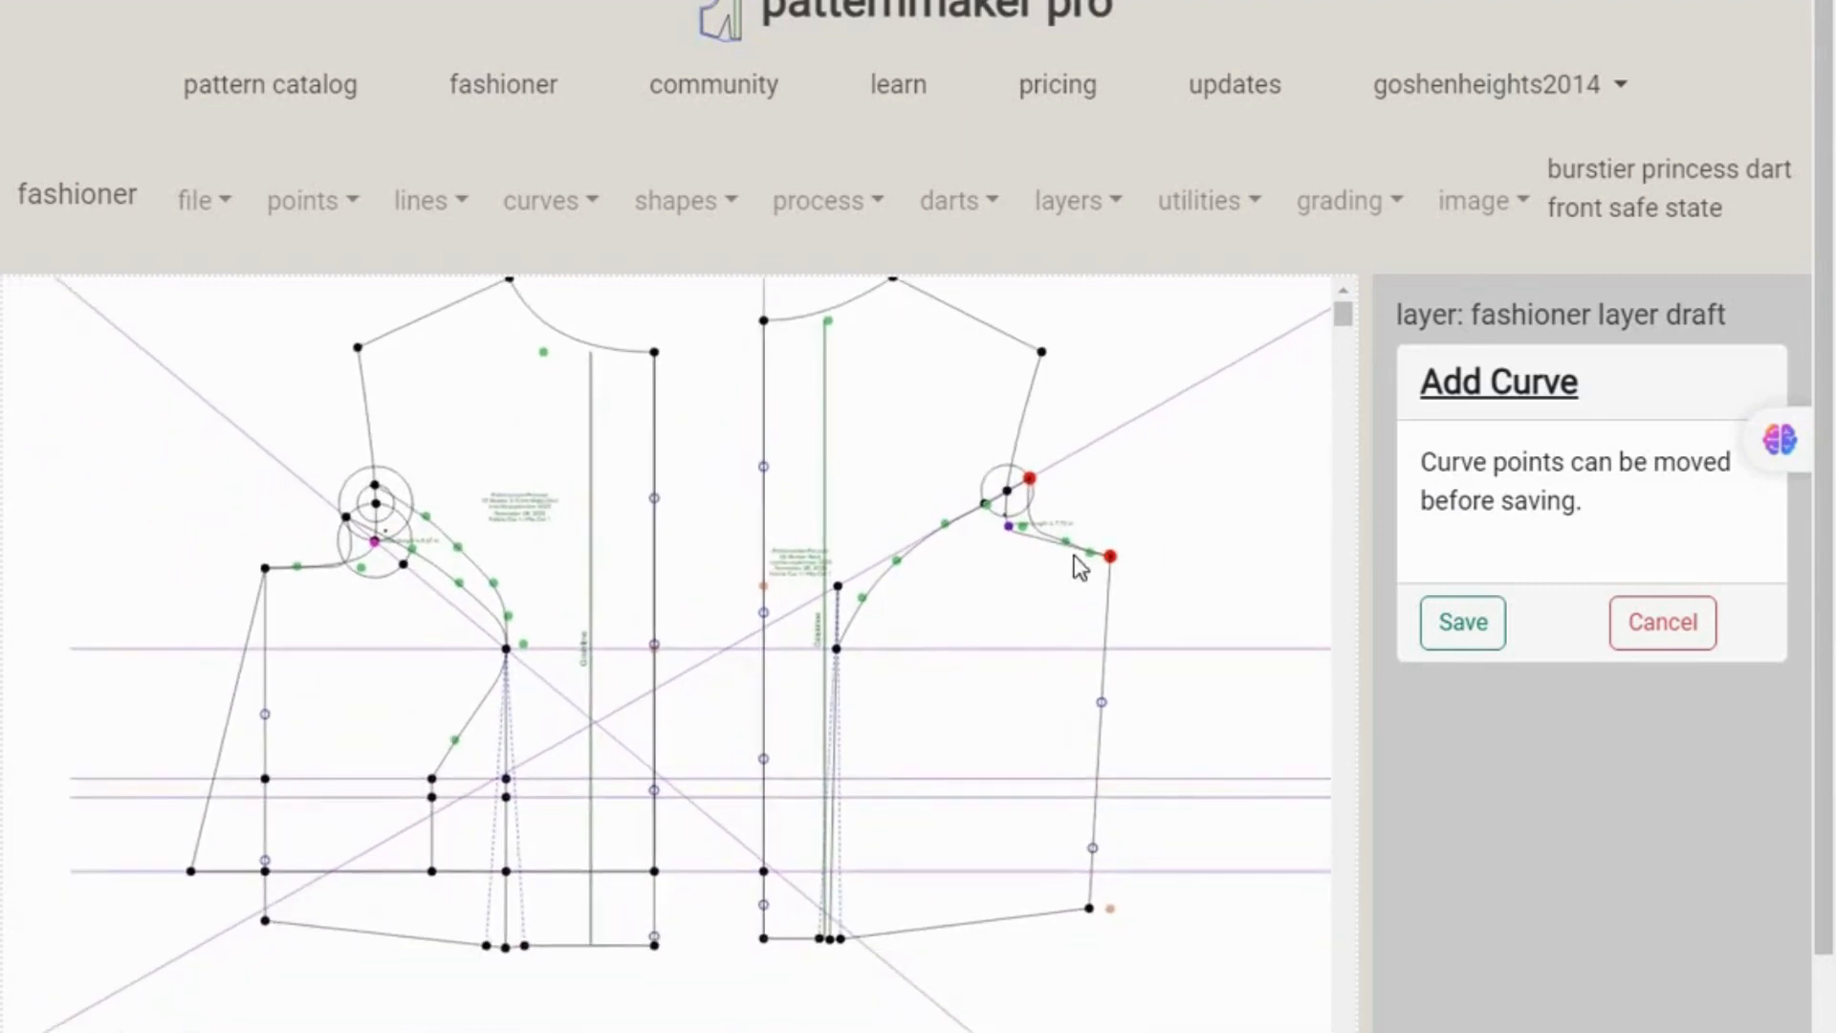
drag(1060, 543, 1060, 560)
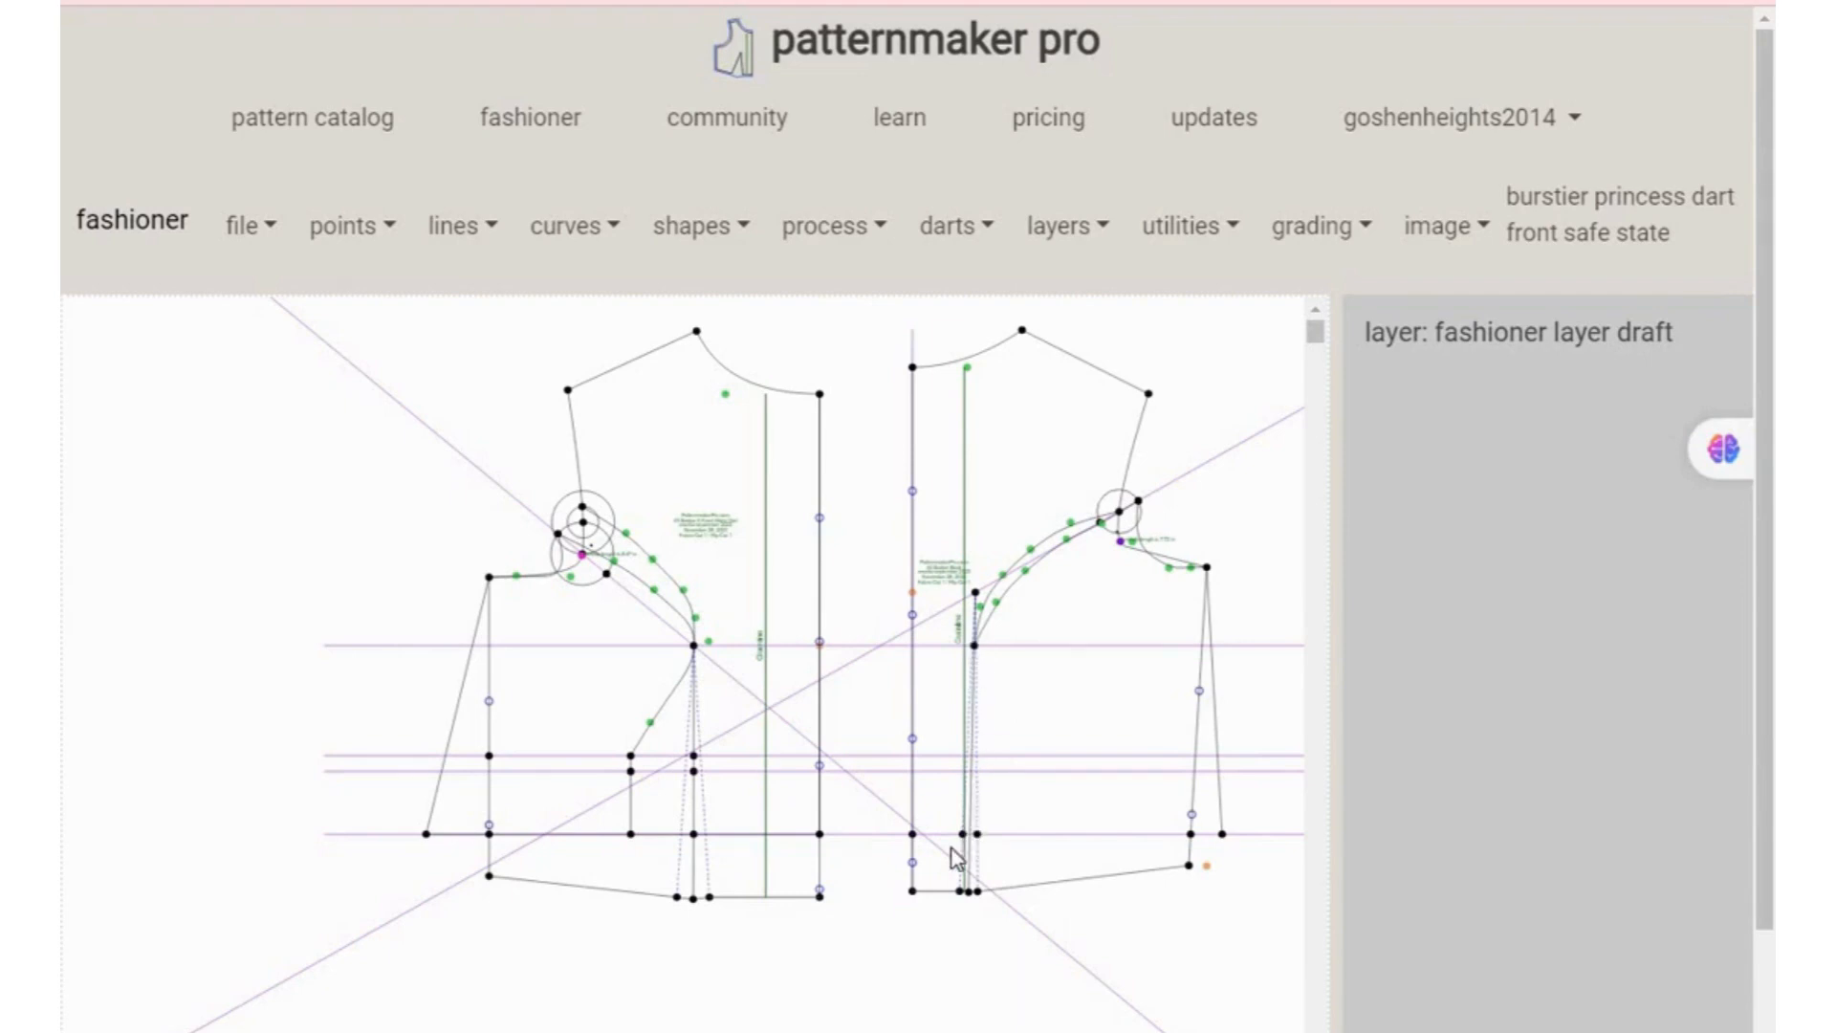
- Add a line from the back dart's bust-level point to the side-seam-side dart leg point on the lowest horizontal reference line
scroll(1117, 817, down, 2)
scroll(1117, 815, up, 3)
scroll(1117, 813, up, 4)
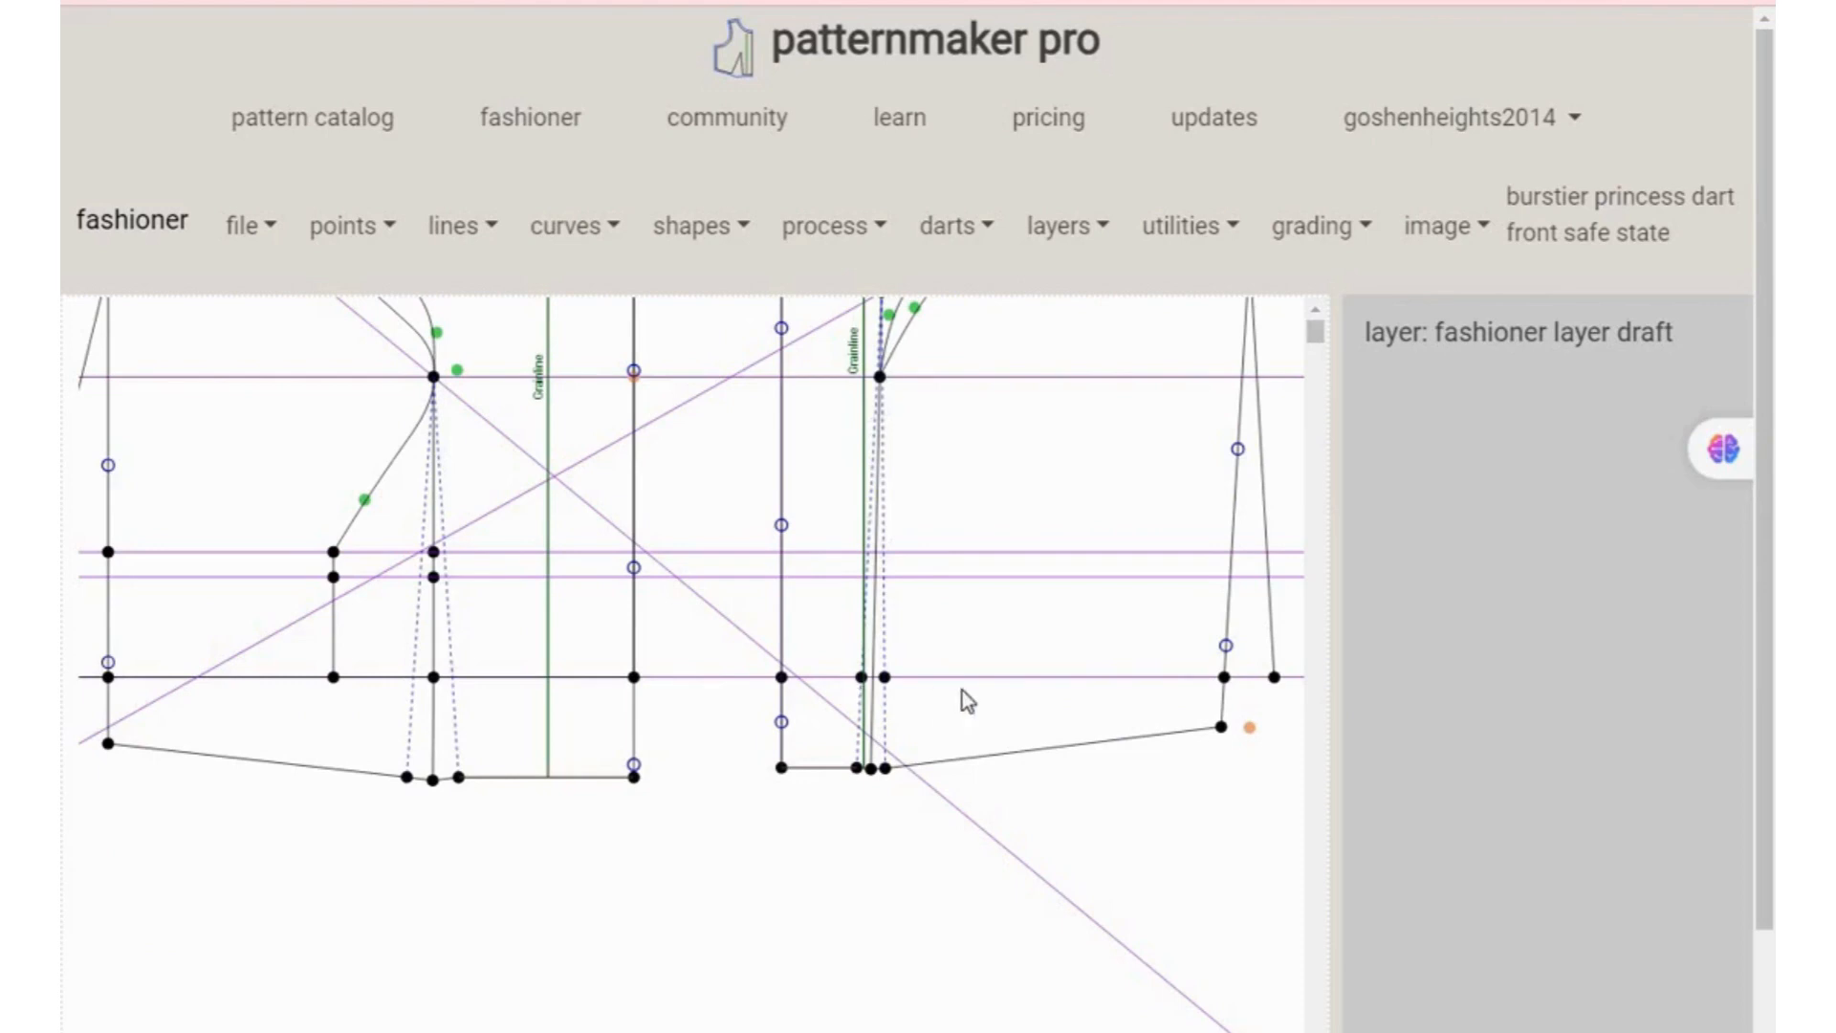
scroll(981, 691, down, 5)
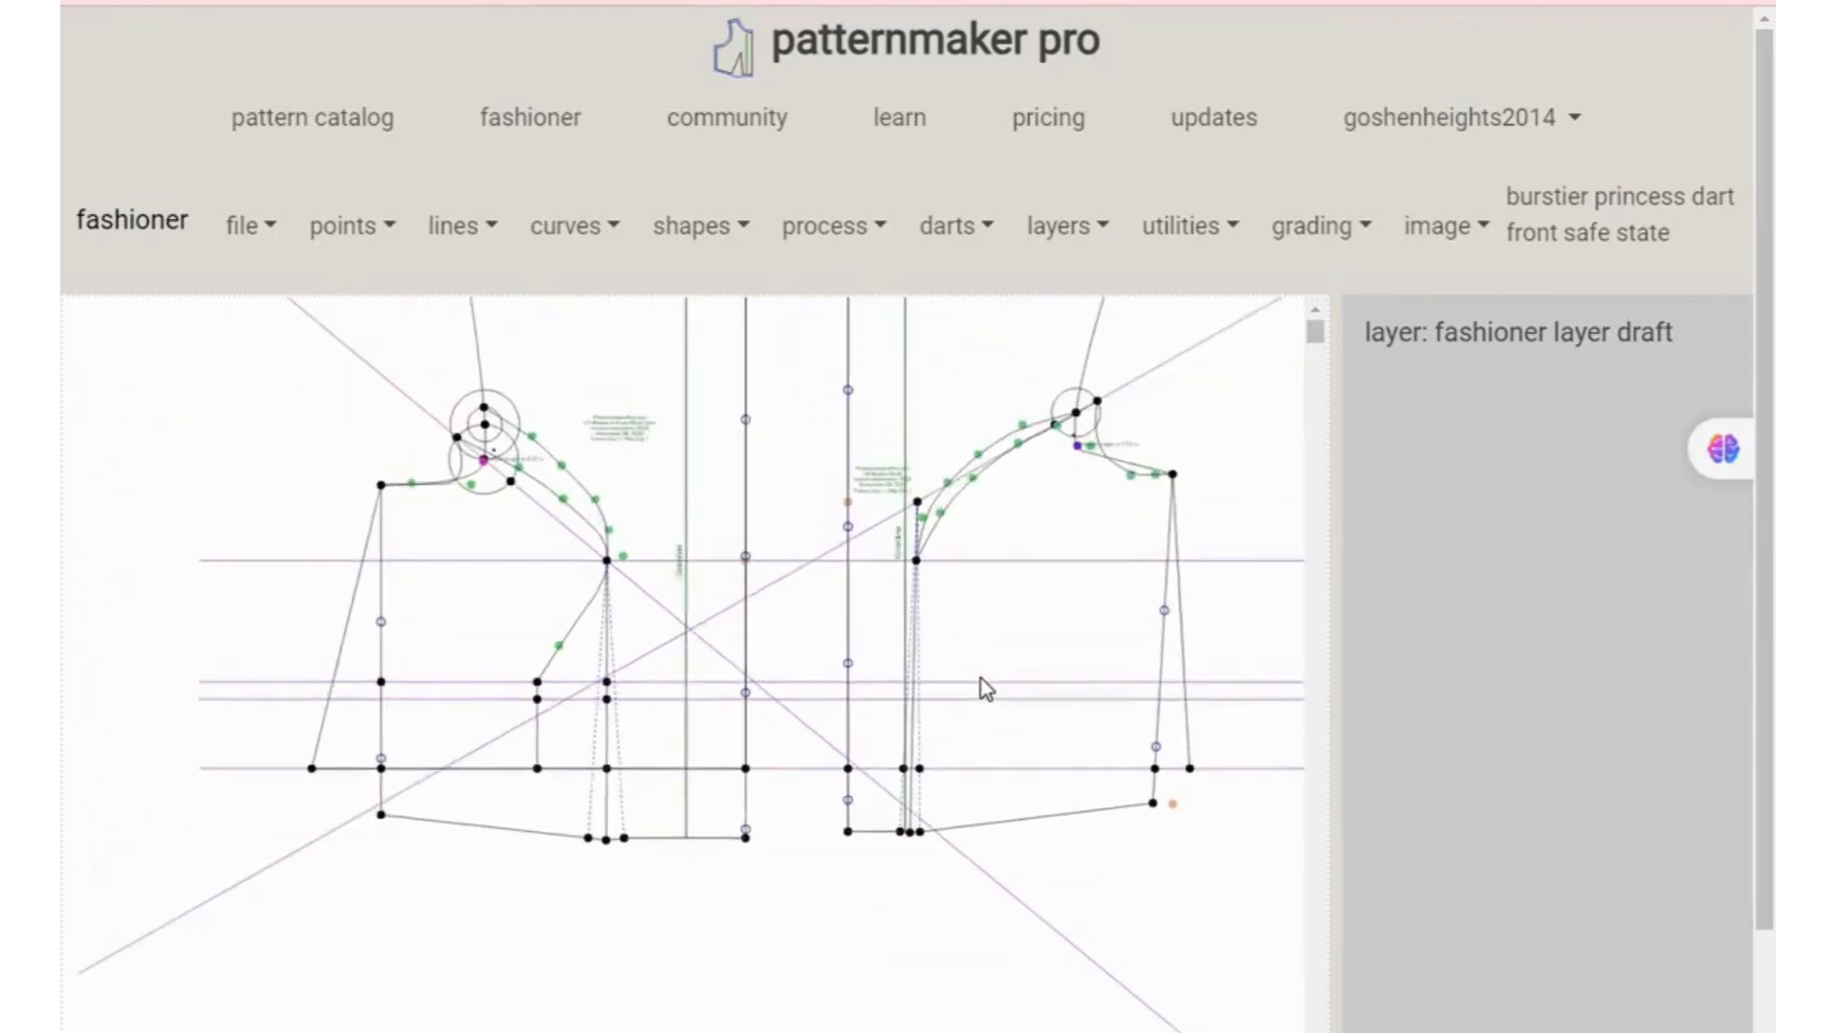
scroll(985, 687, down, 3)
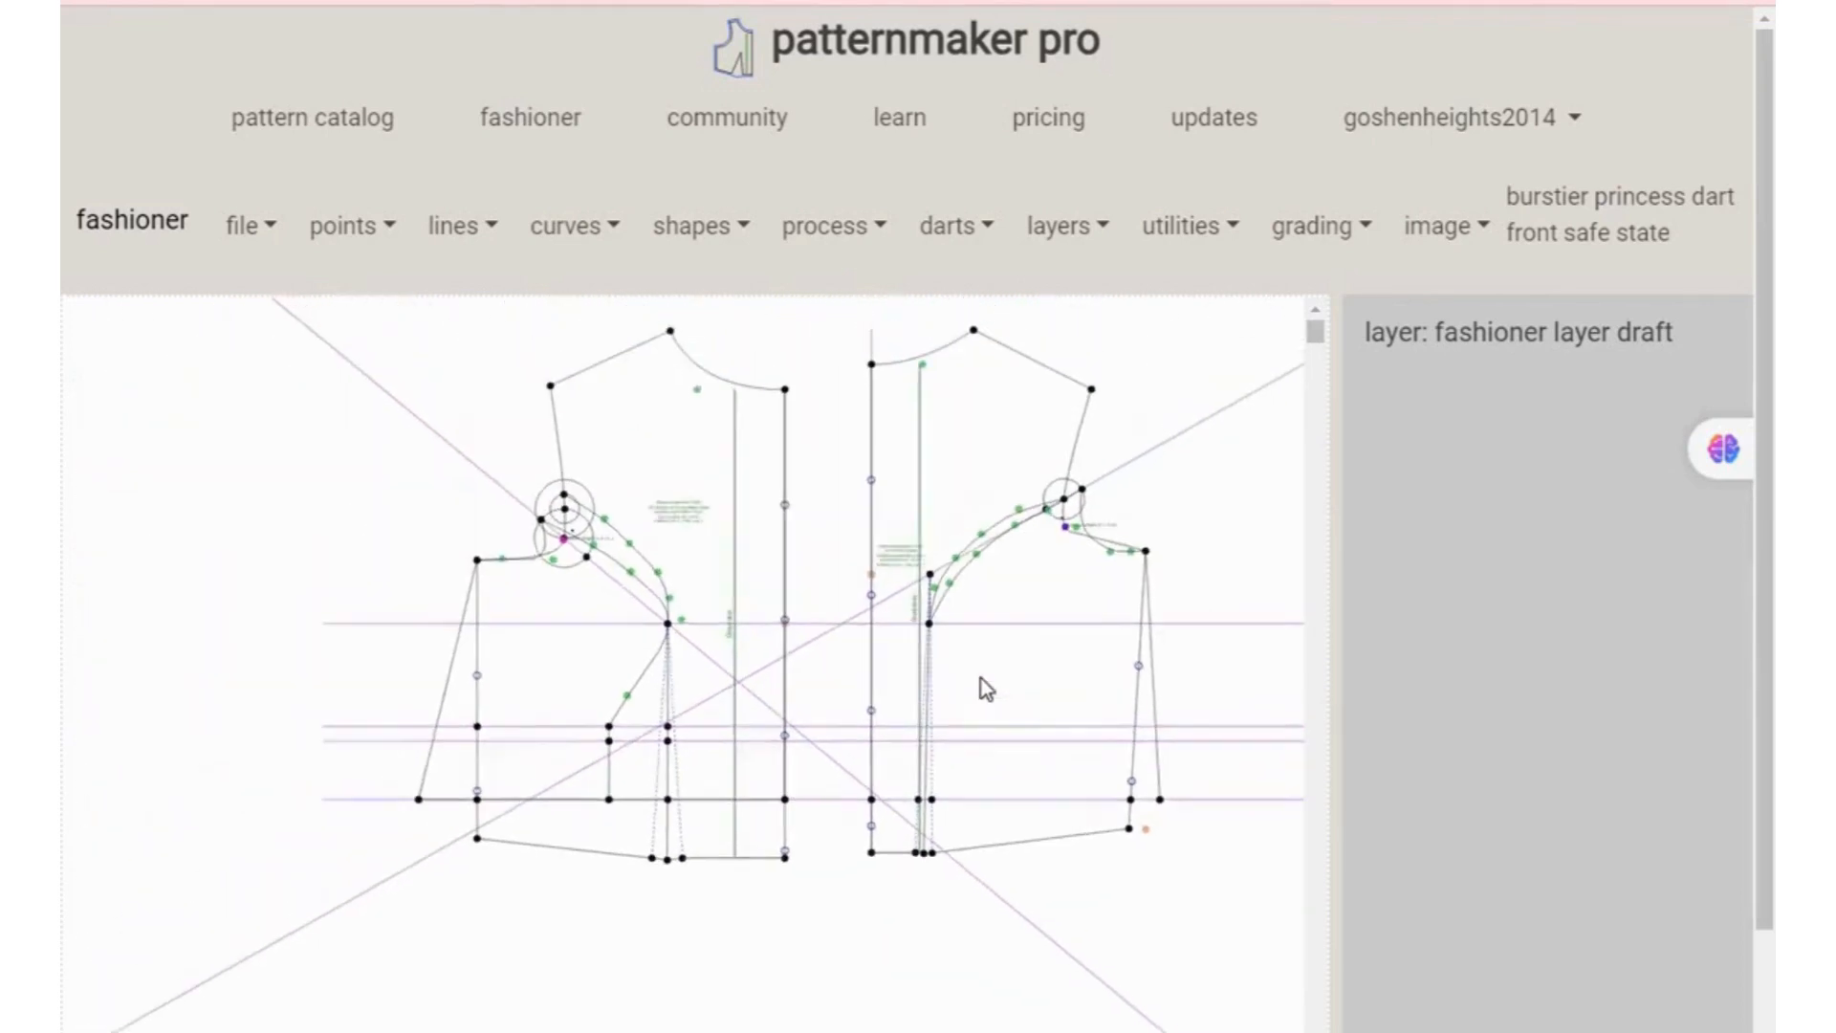
click(495, 239)
click(483, 290)
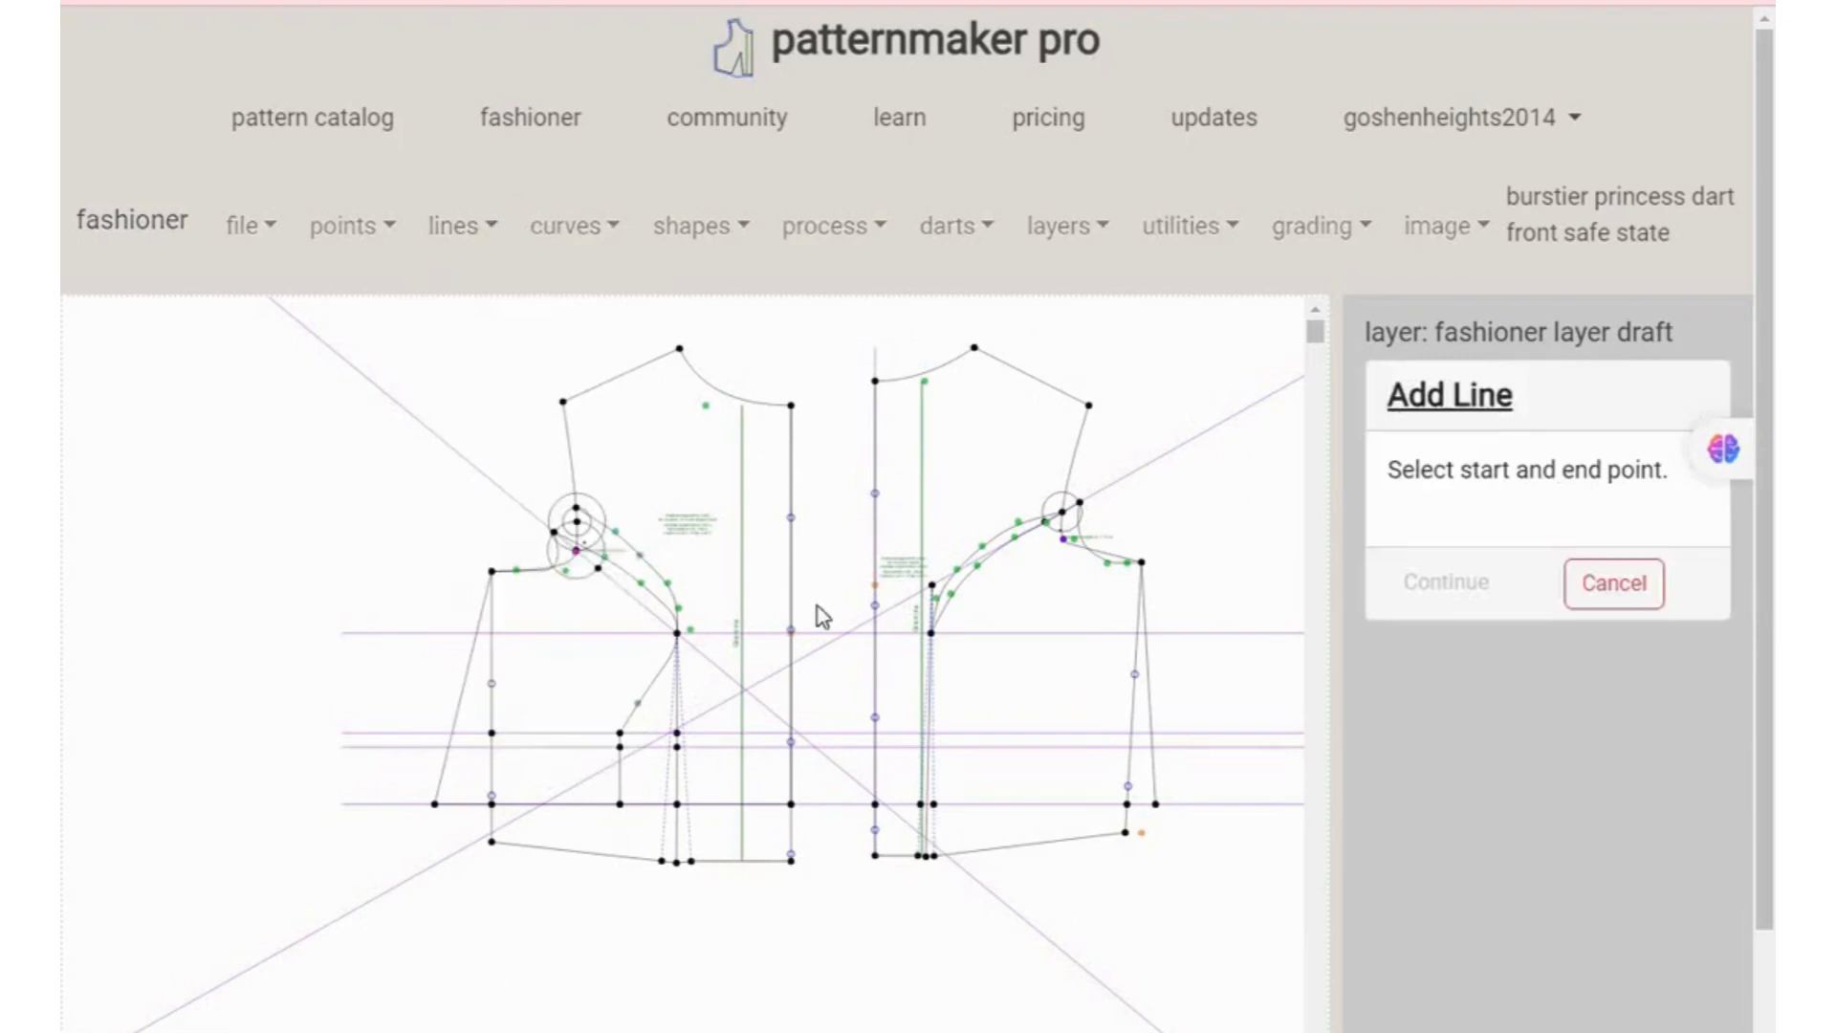
click(932, 635)
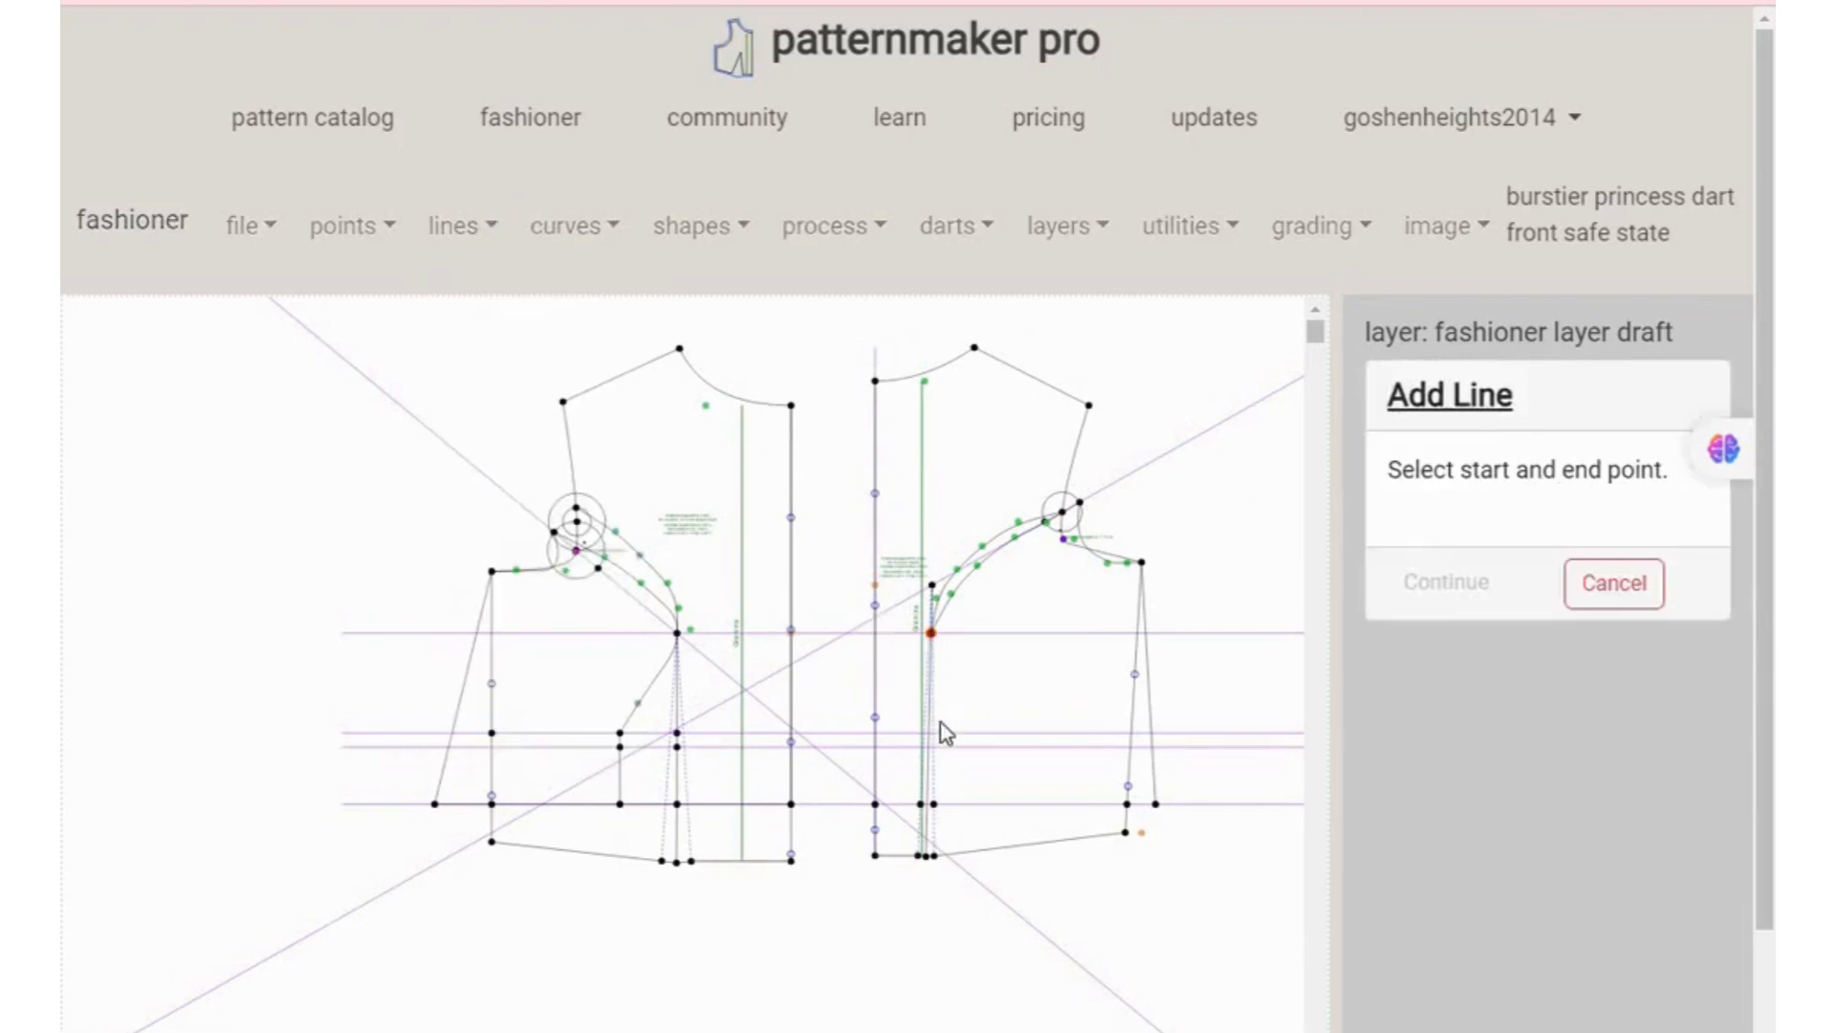
click(933, 805)
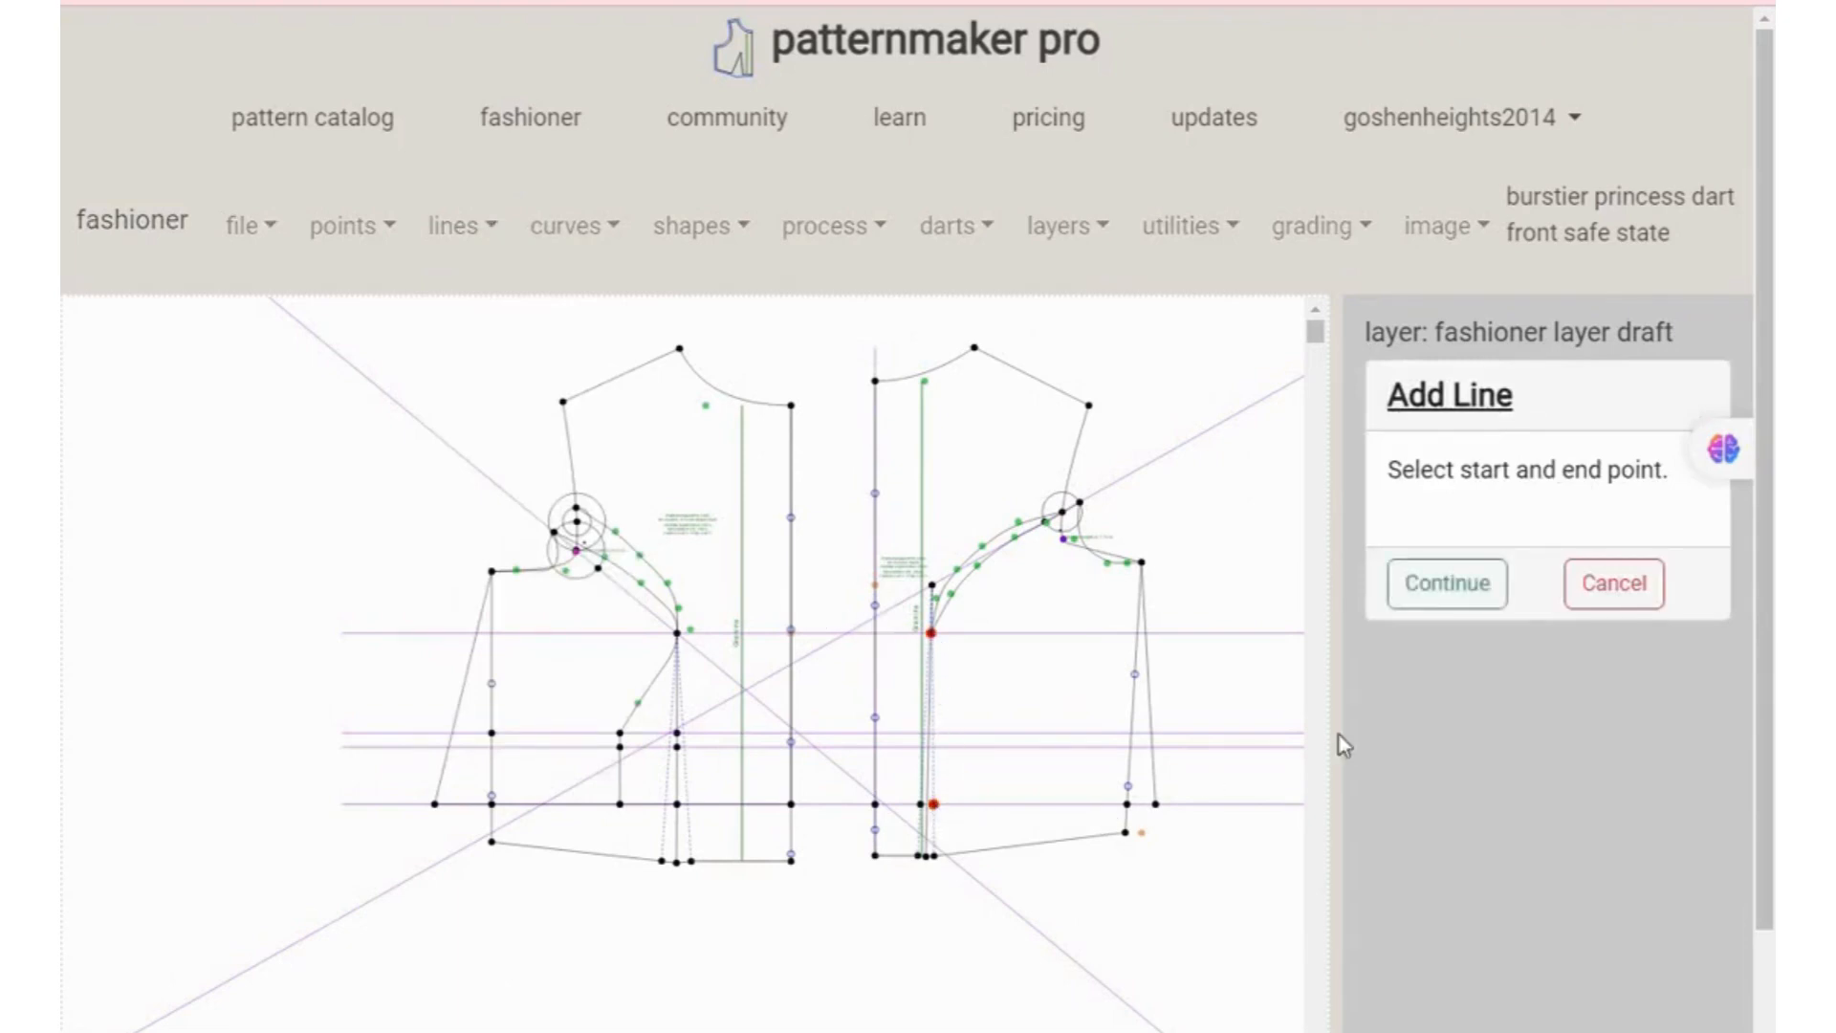
click(1478, 599)
click(1420, 560)
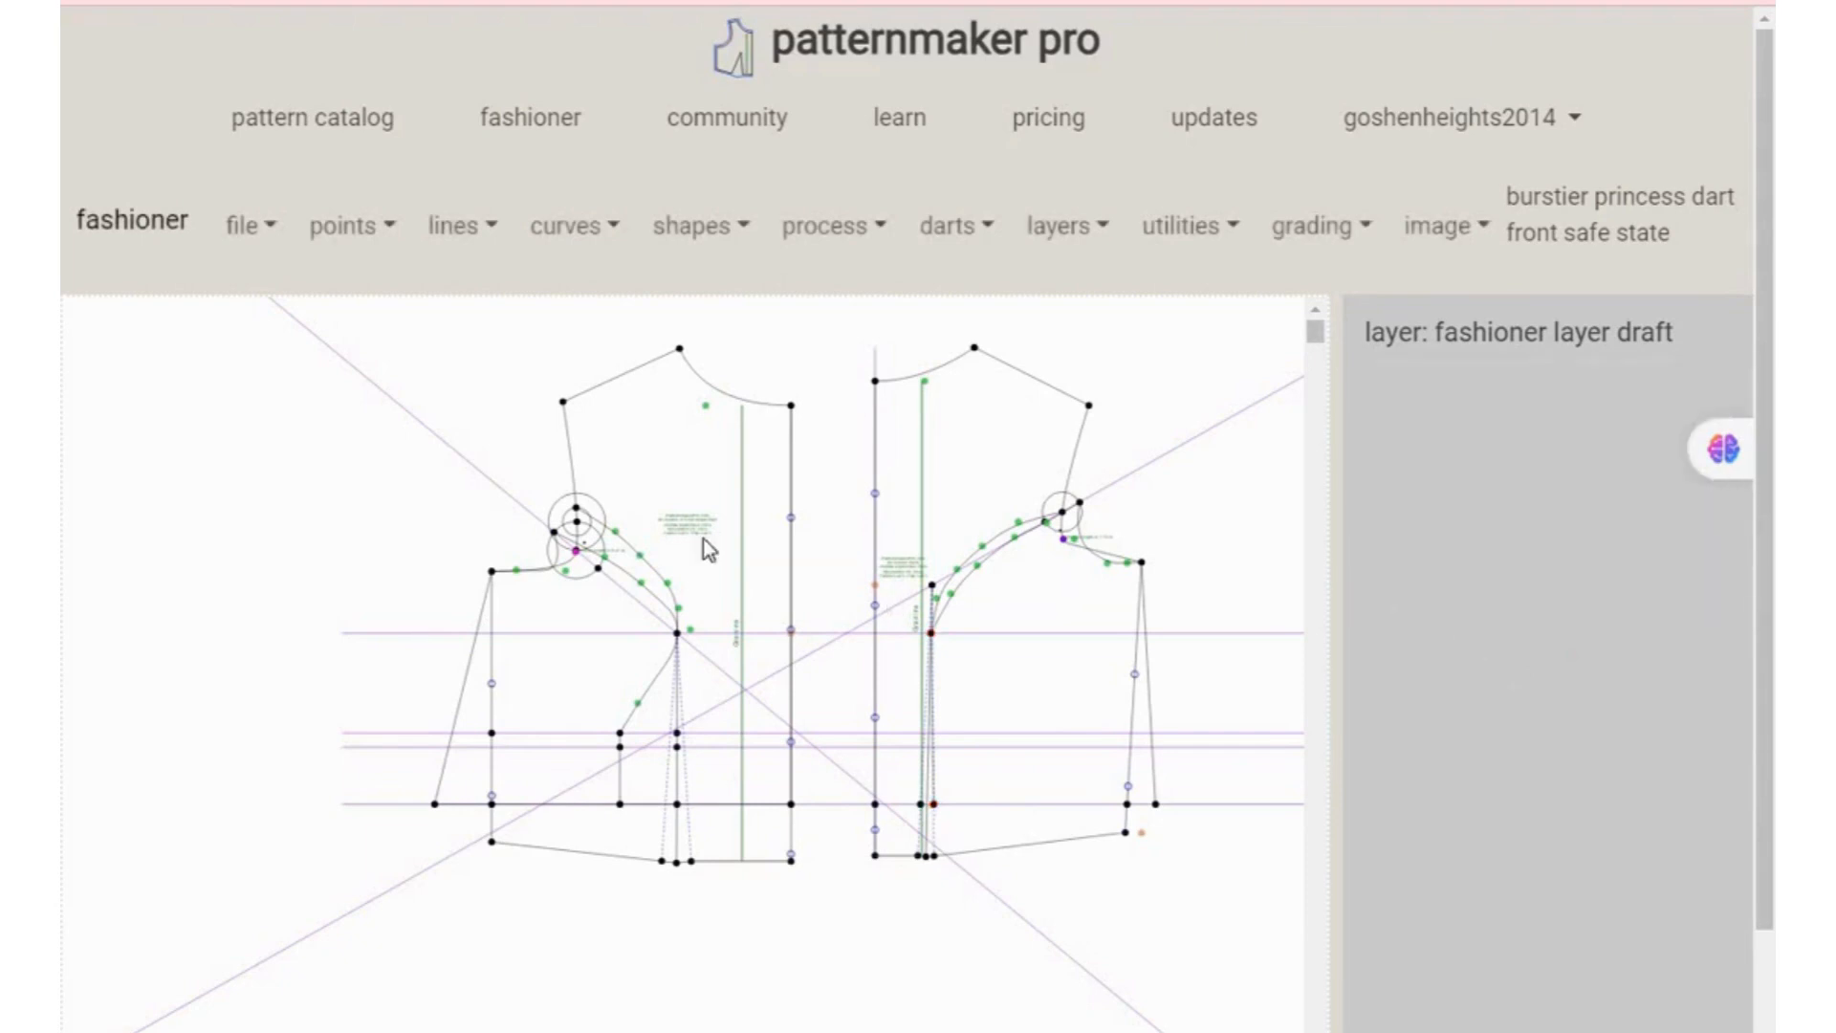
- Add a line from the back dart's bust-level point to the centre-back-side dart leg point on the lowest horizontal reference line
click(478, 247)
click(478, 294)
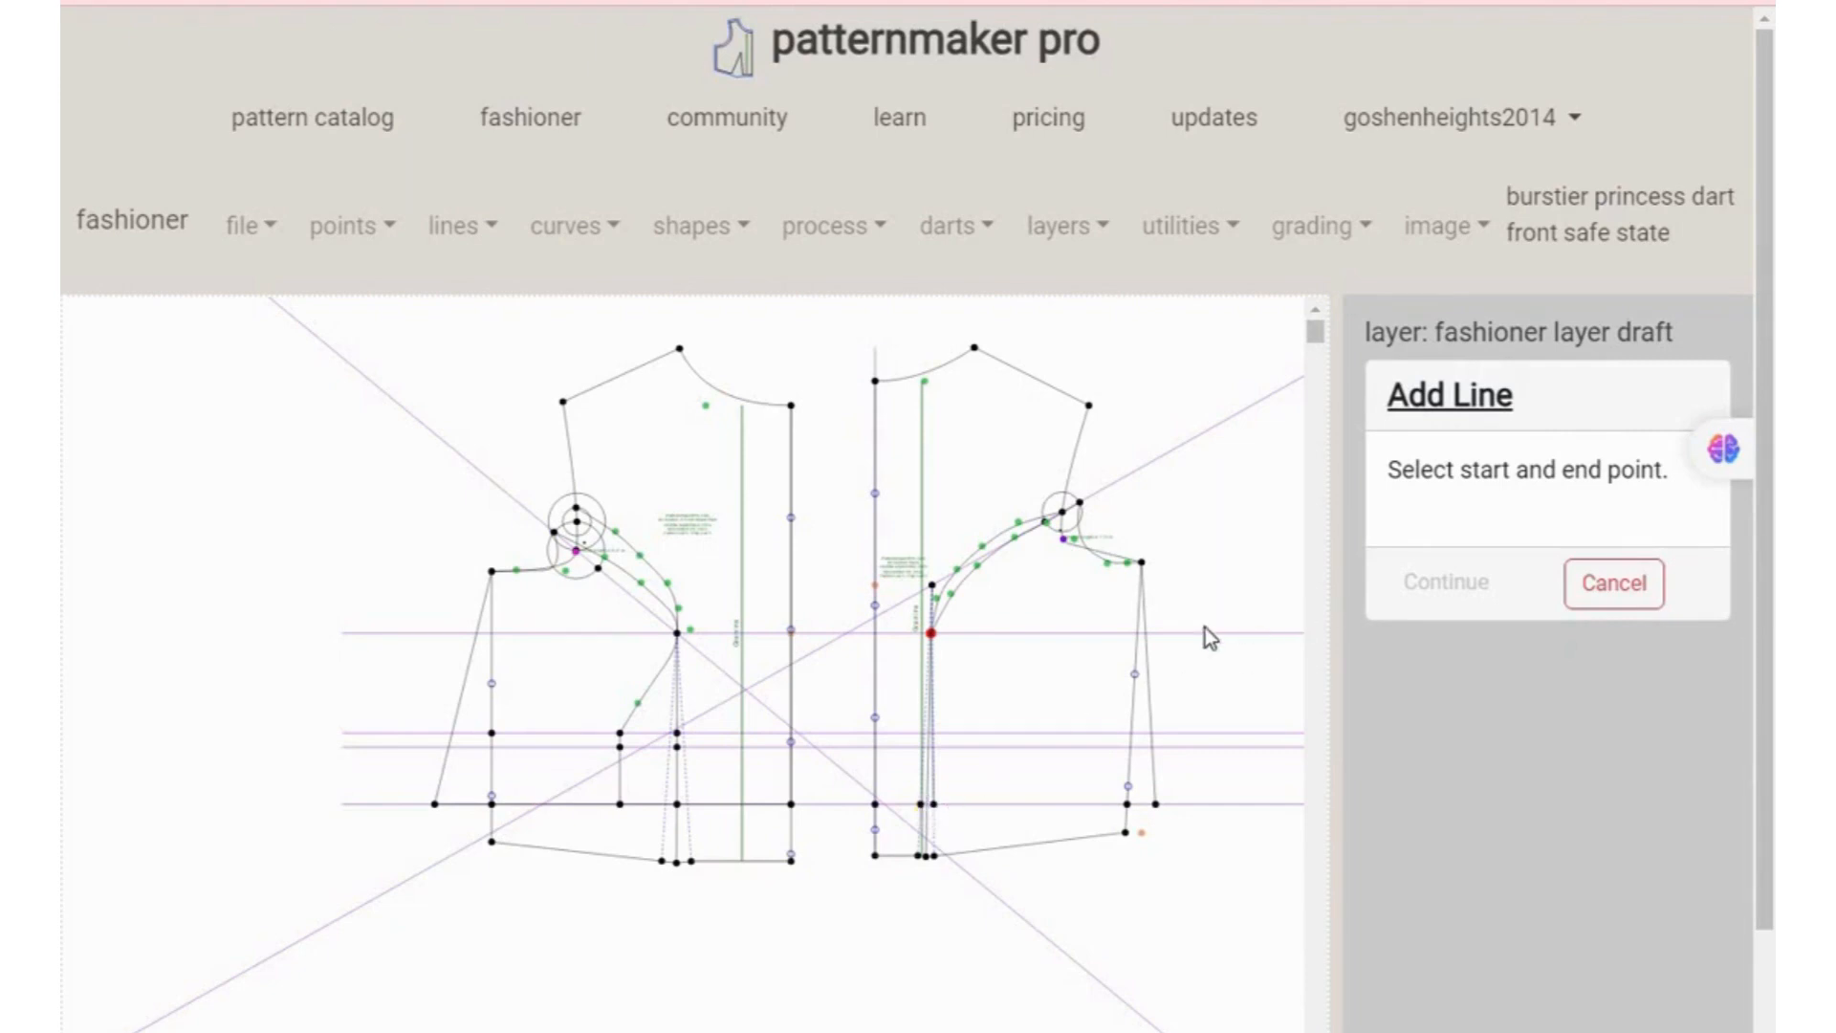
click(920, 806)
click(1417, 595)
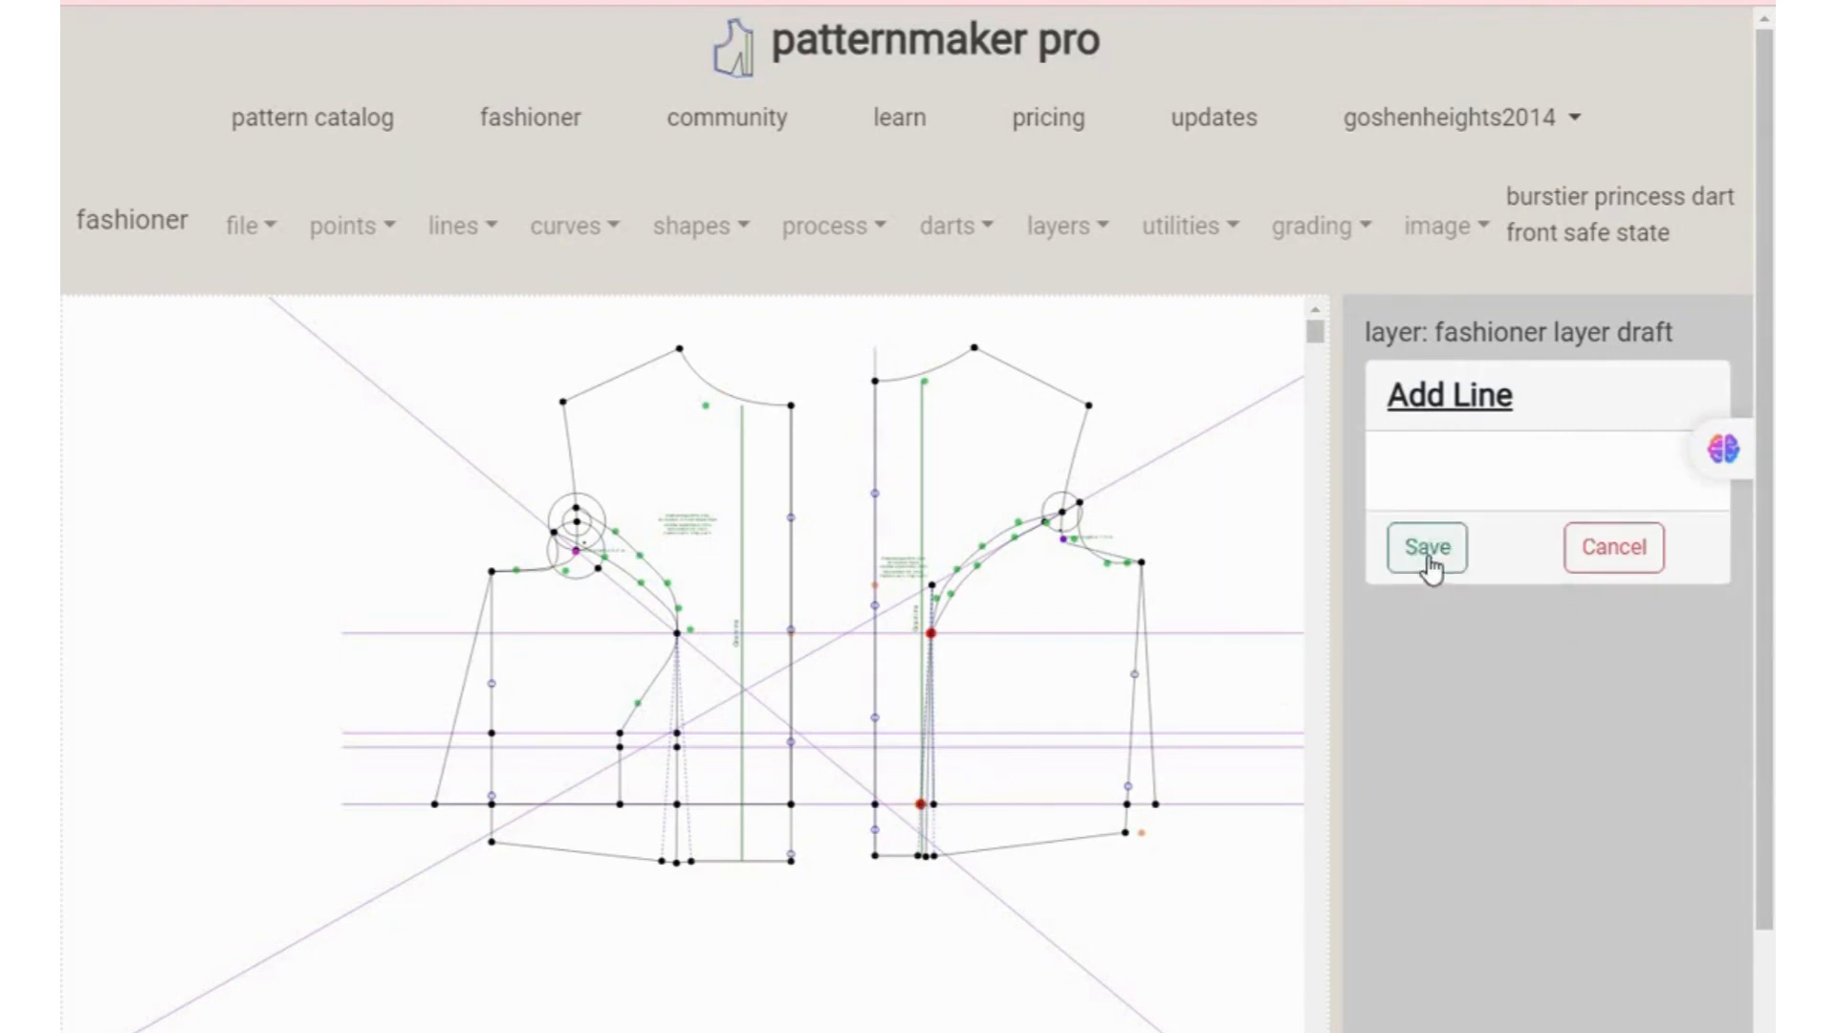
click(1428, 562)
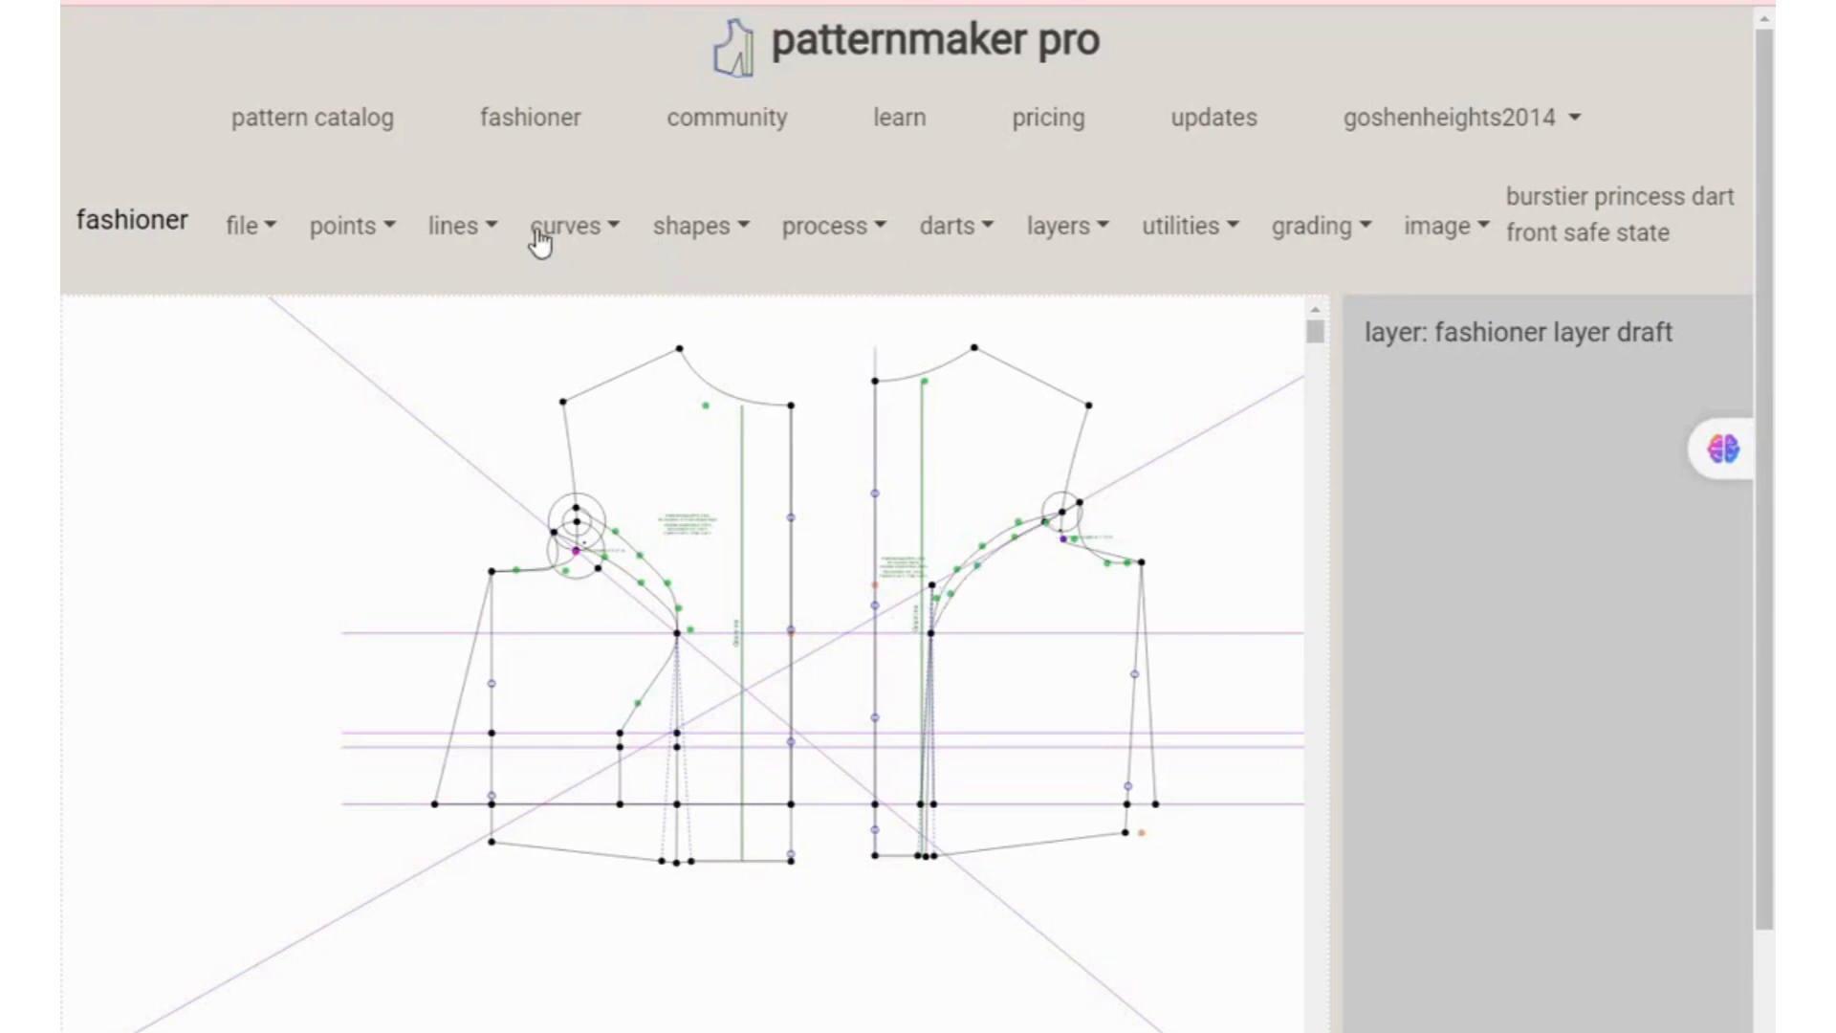
- Convert the upper back princess curve to a line with Curve to Line, using the Keep Curve Shape option
click(615, 235)
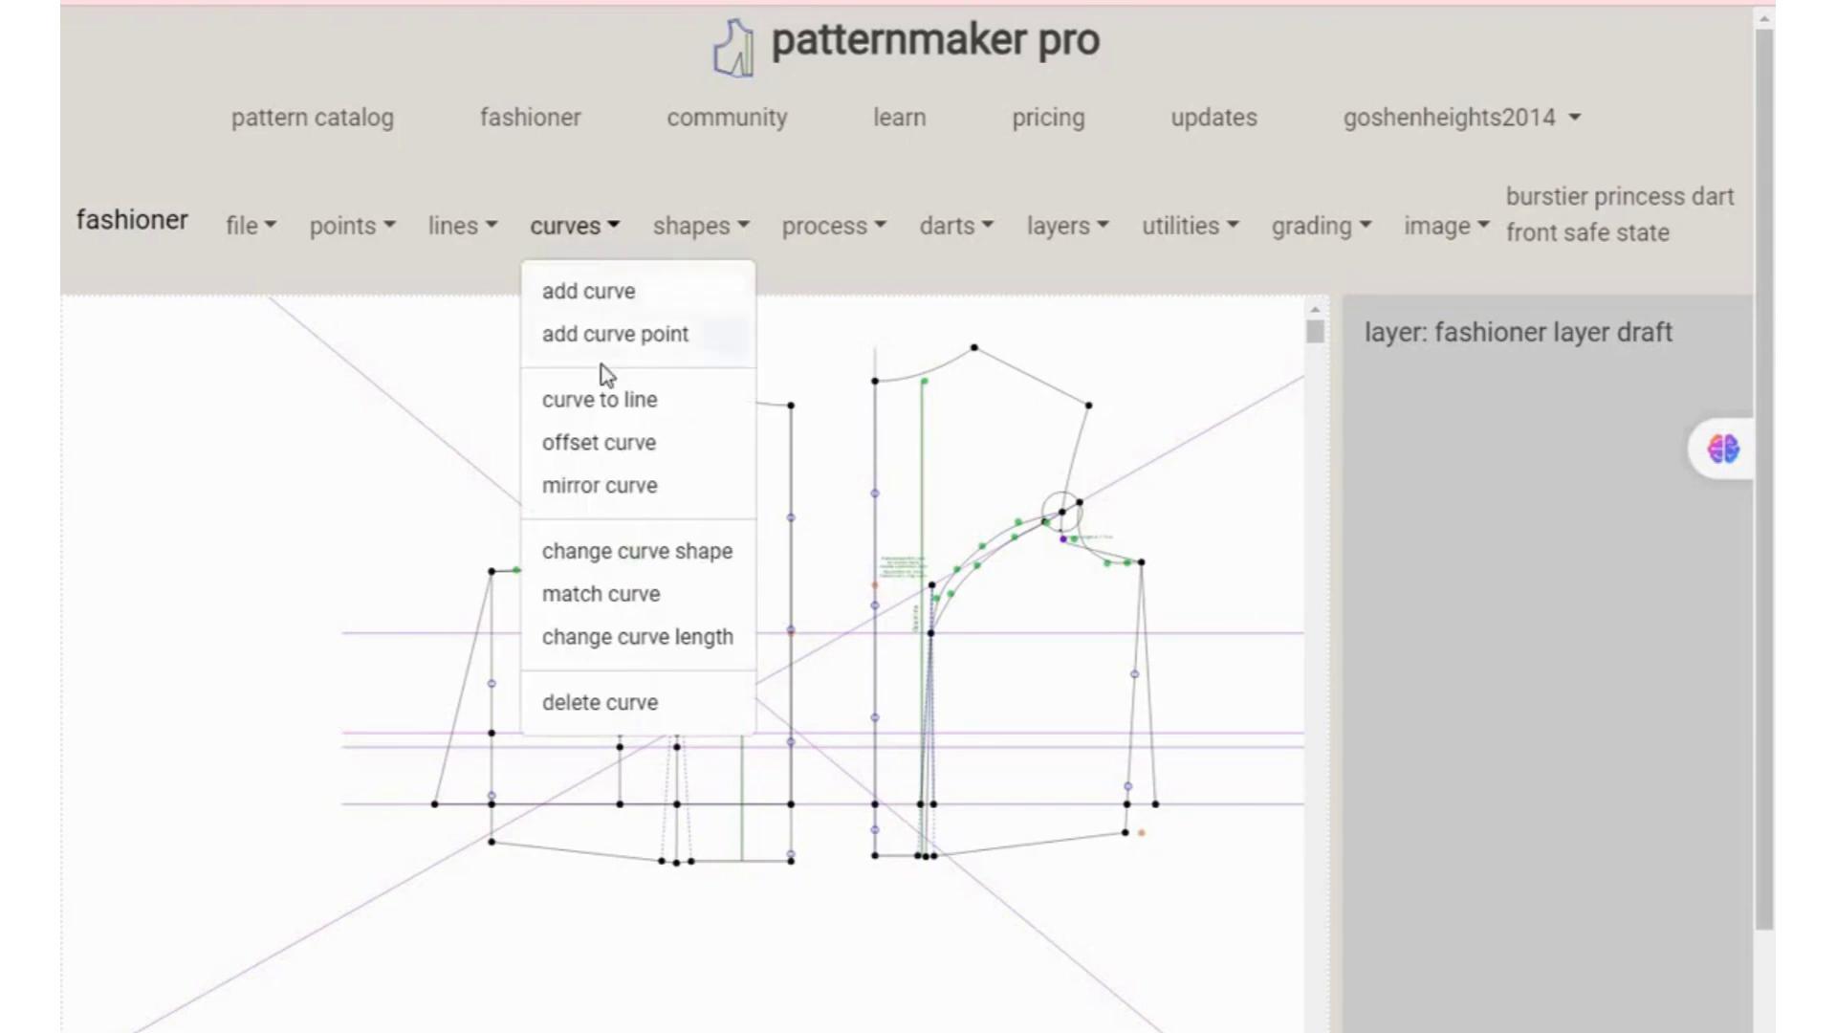
click(613, 400)
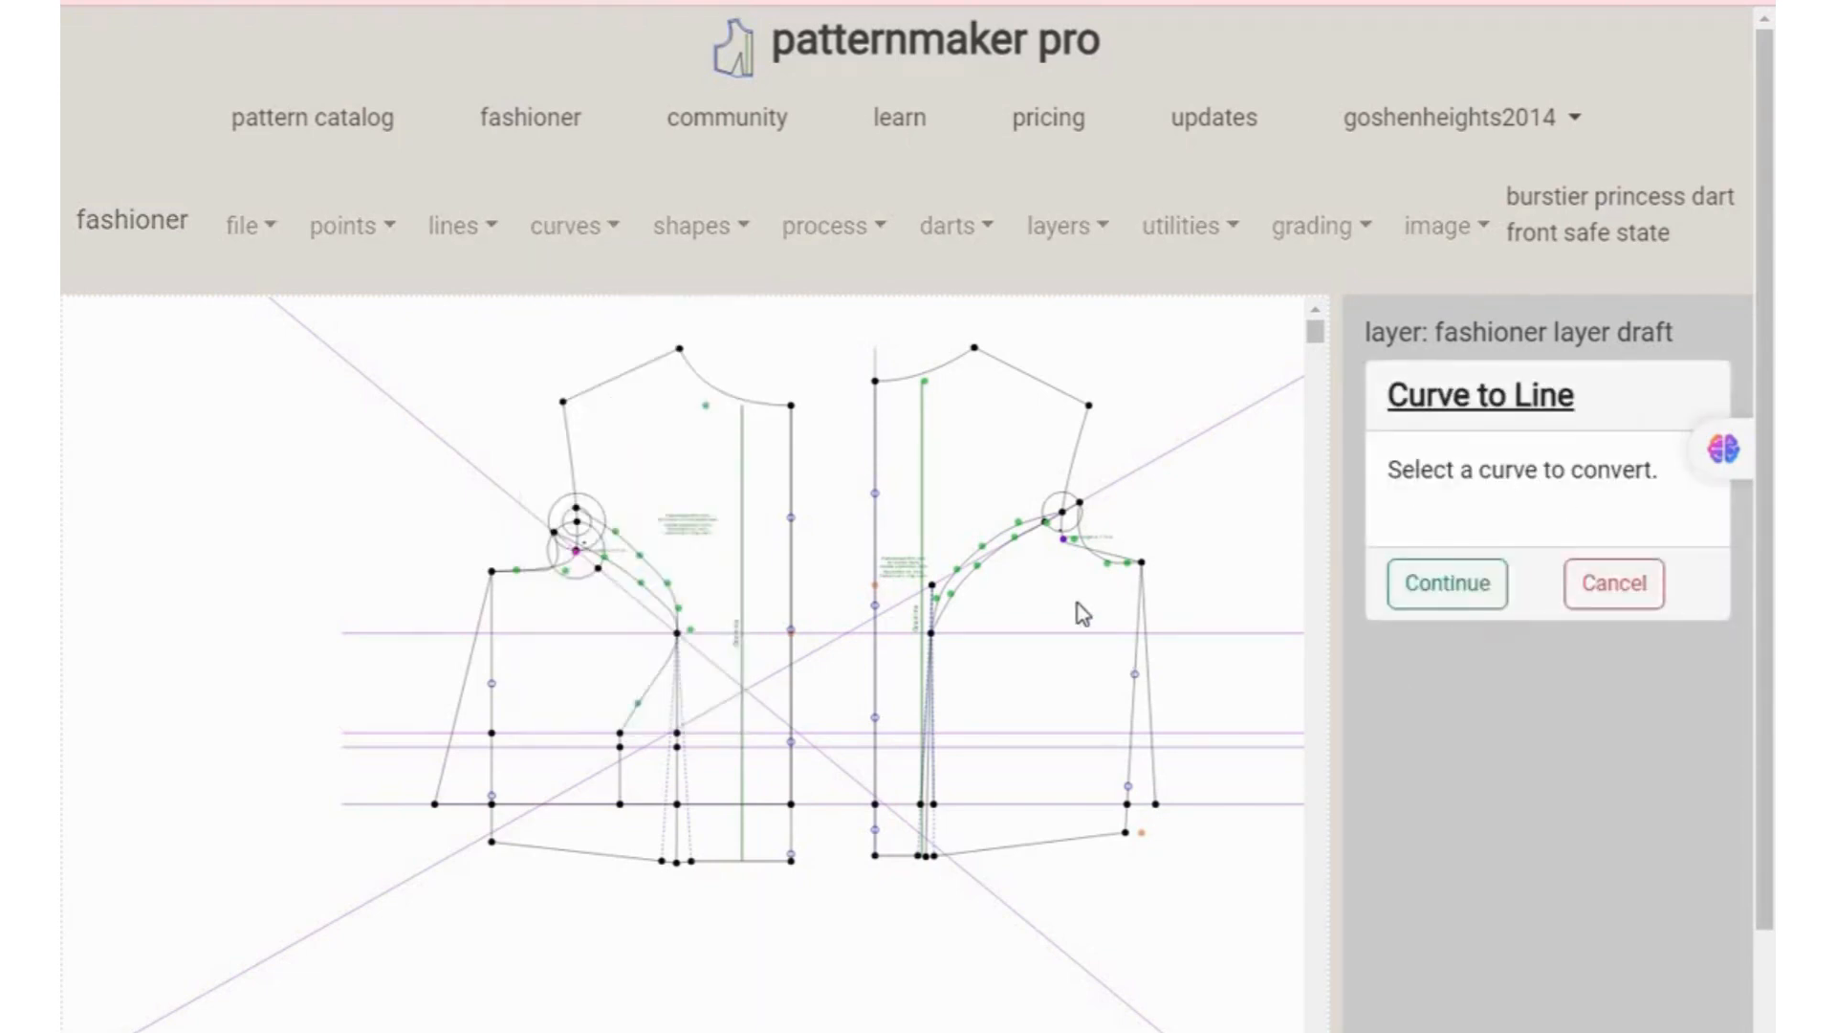
click(989, 564)
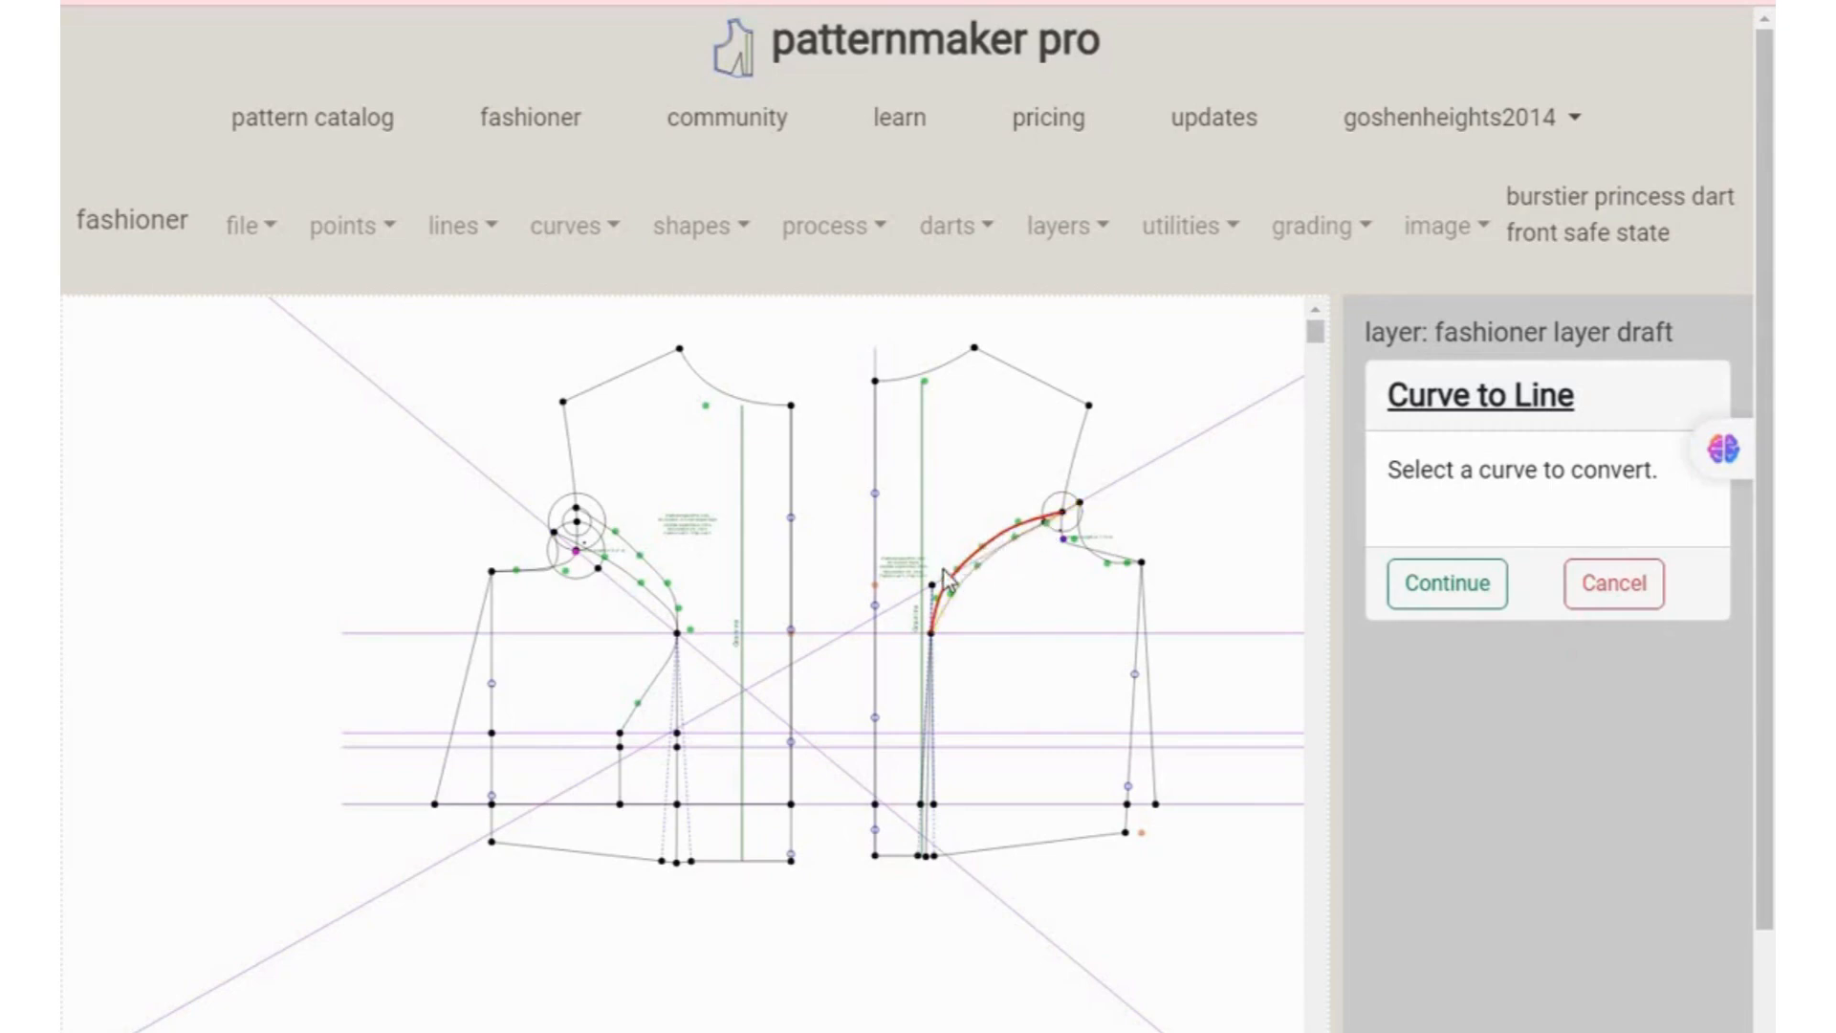
click(1478, 585)
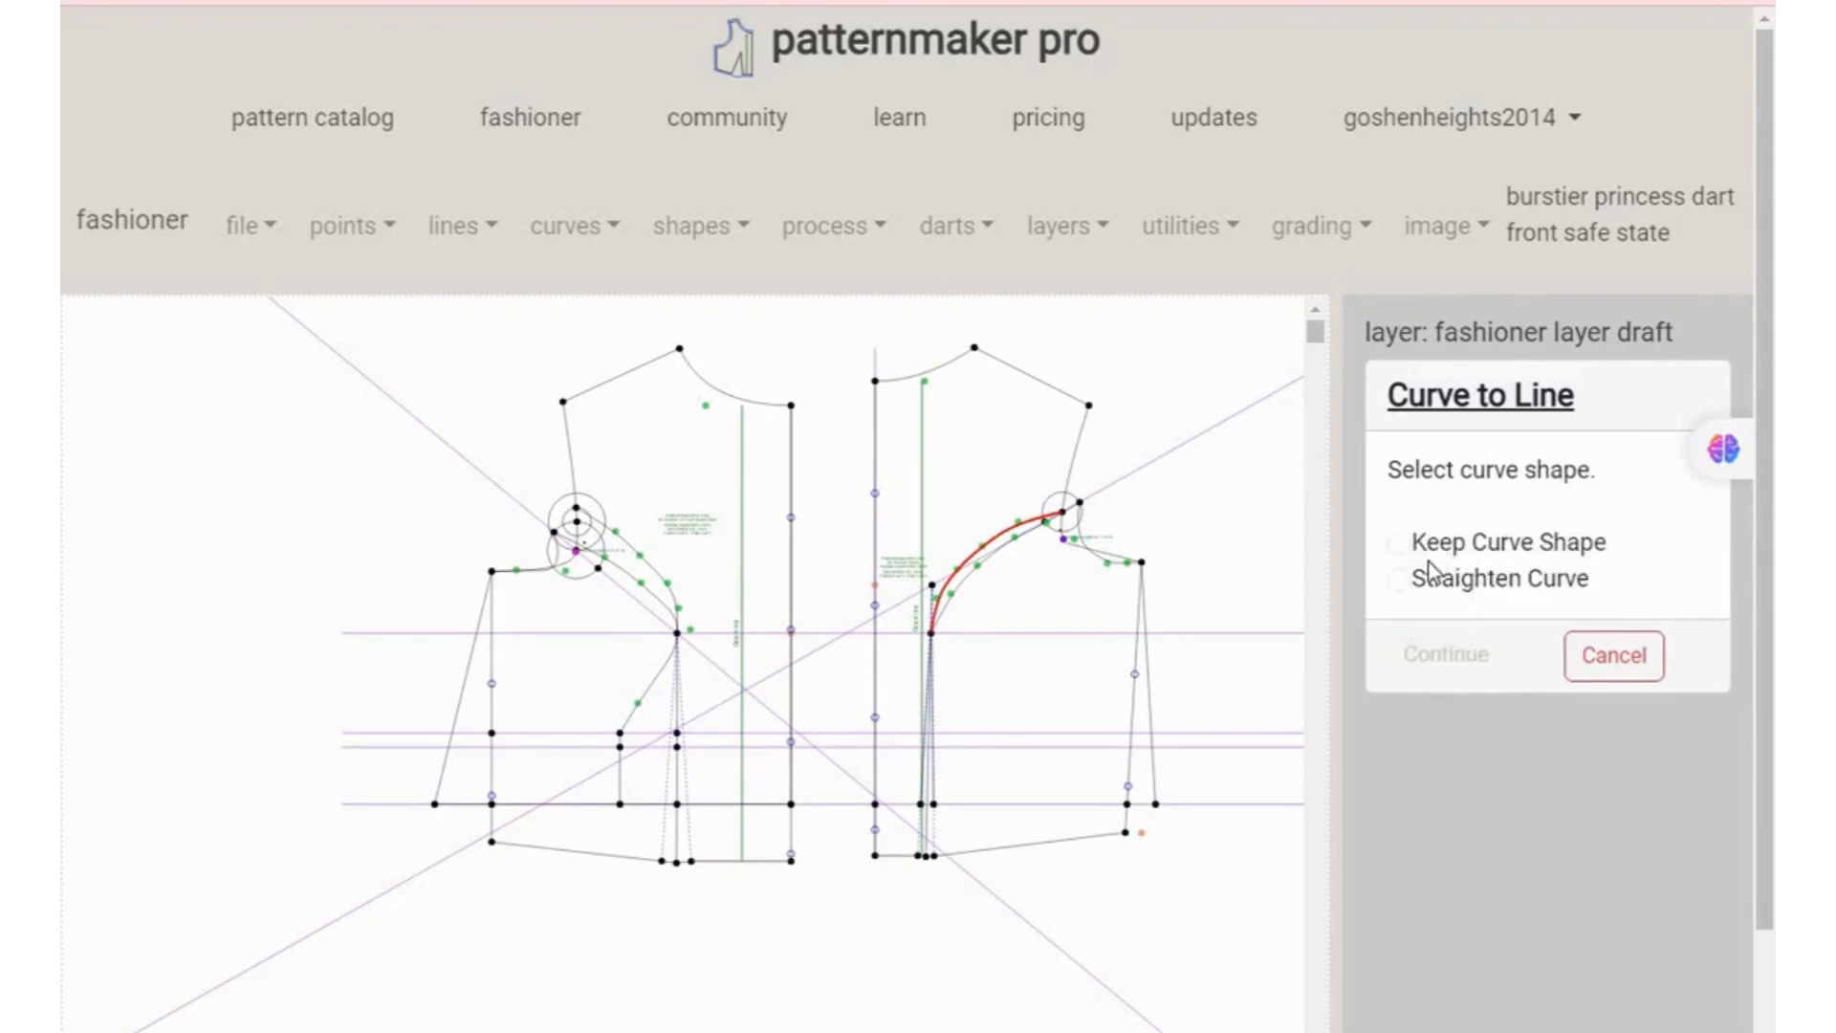
click(1398, 543)
click(1453, 661)
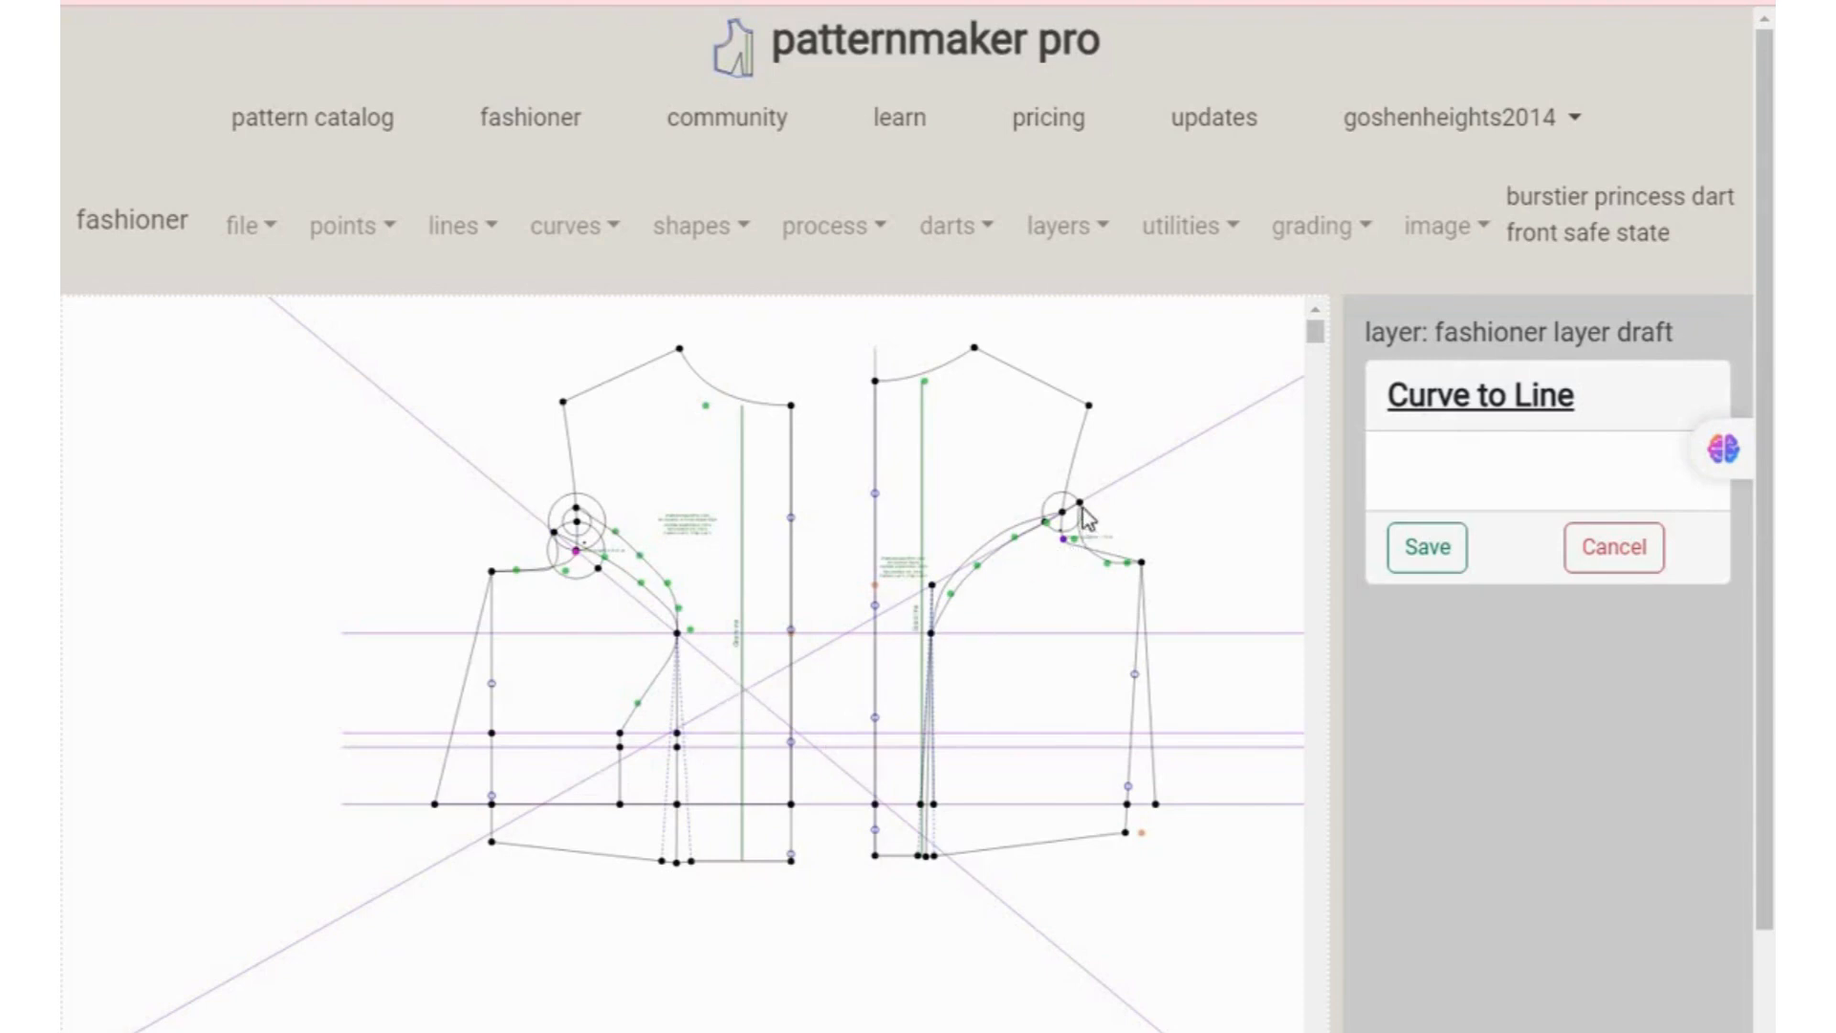
click(1427, 549)
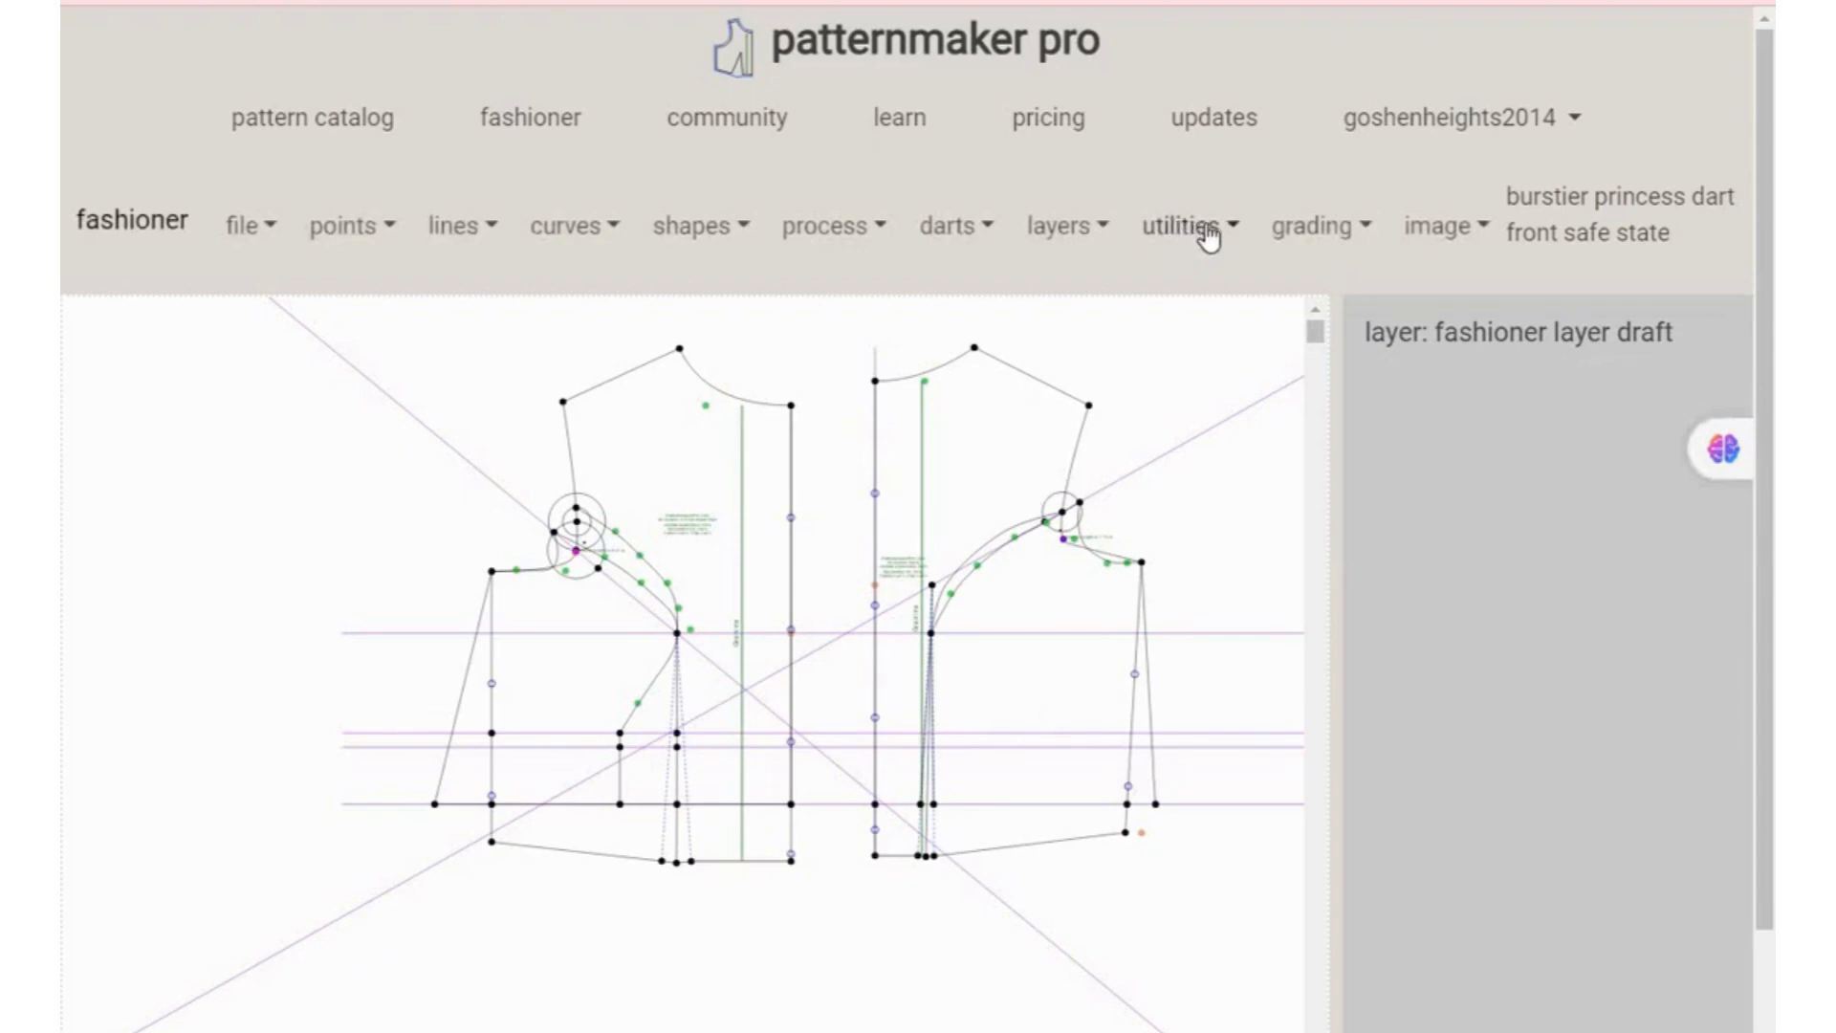
- Move the two close-set horizontal reference lines below bust level and the front armhole construction circle to an existing layer
click(1076, 234)
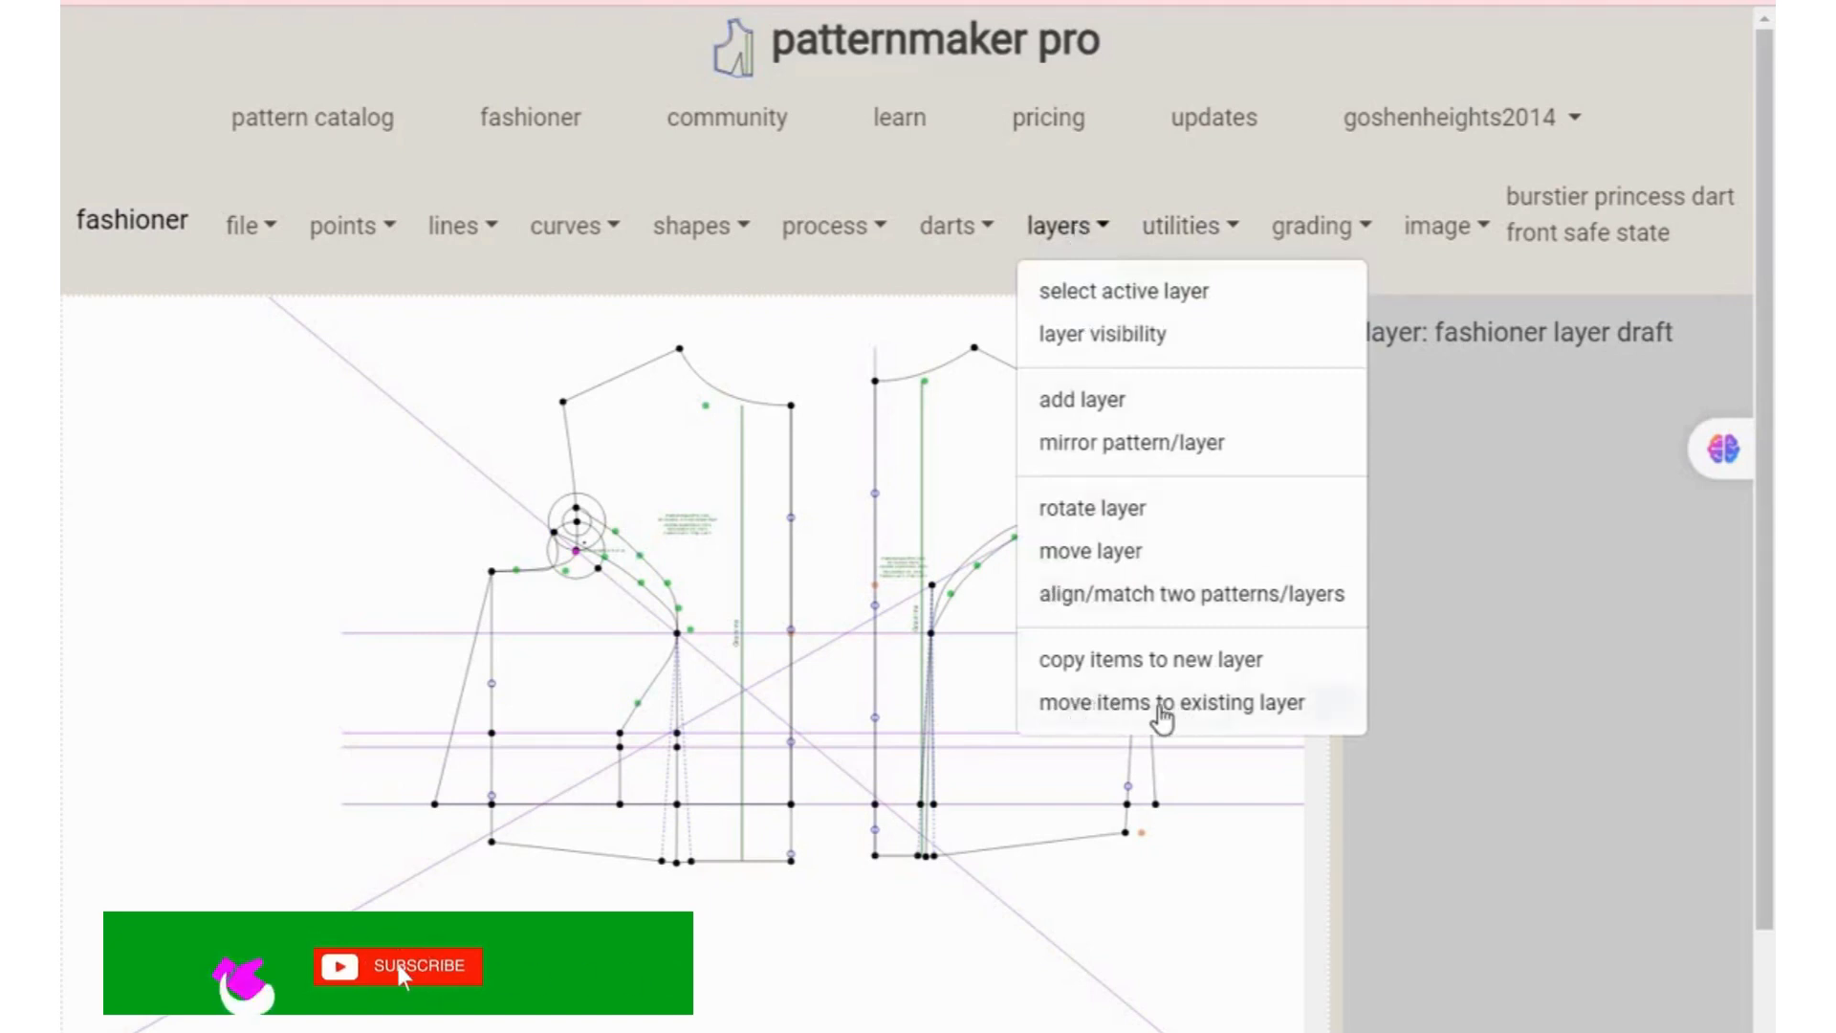
click(1191, 710)
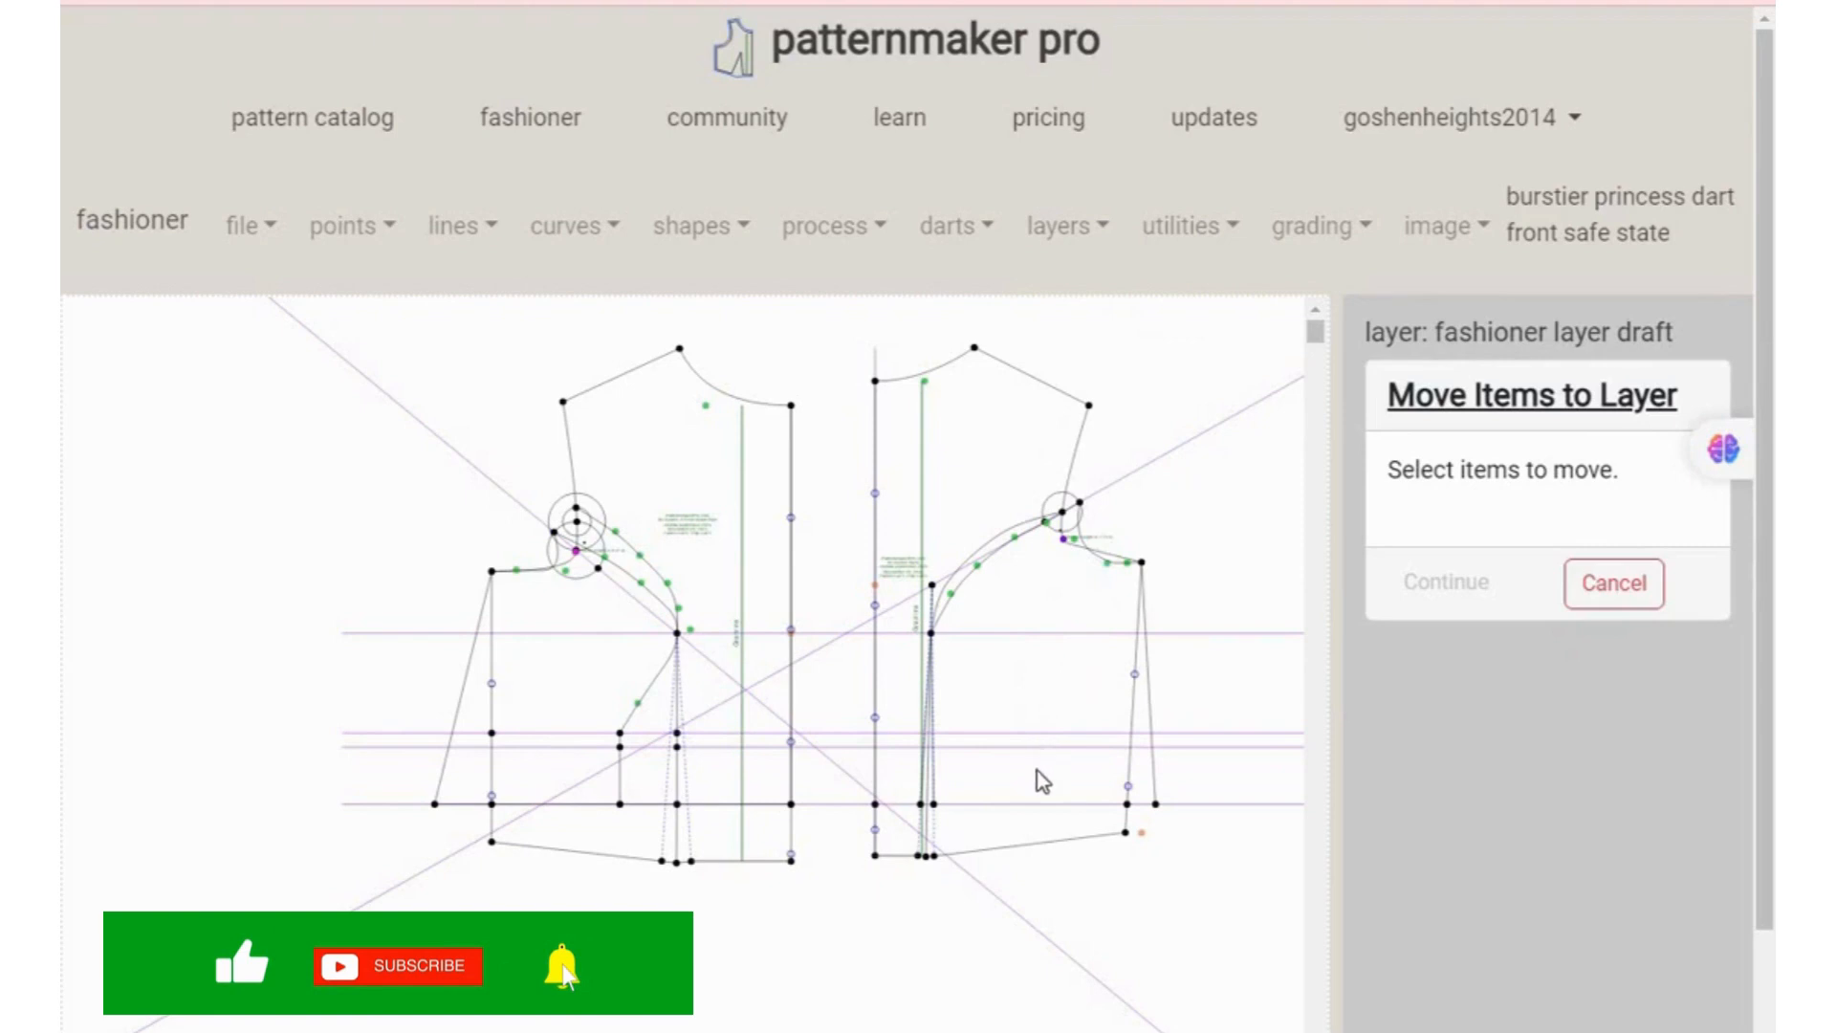
click(1042, 745)
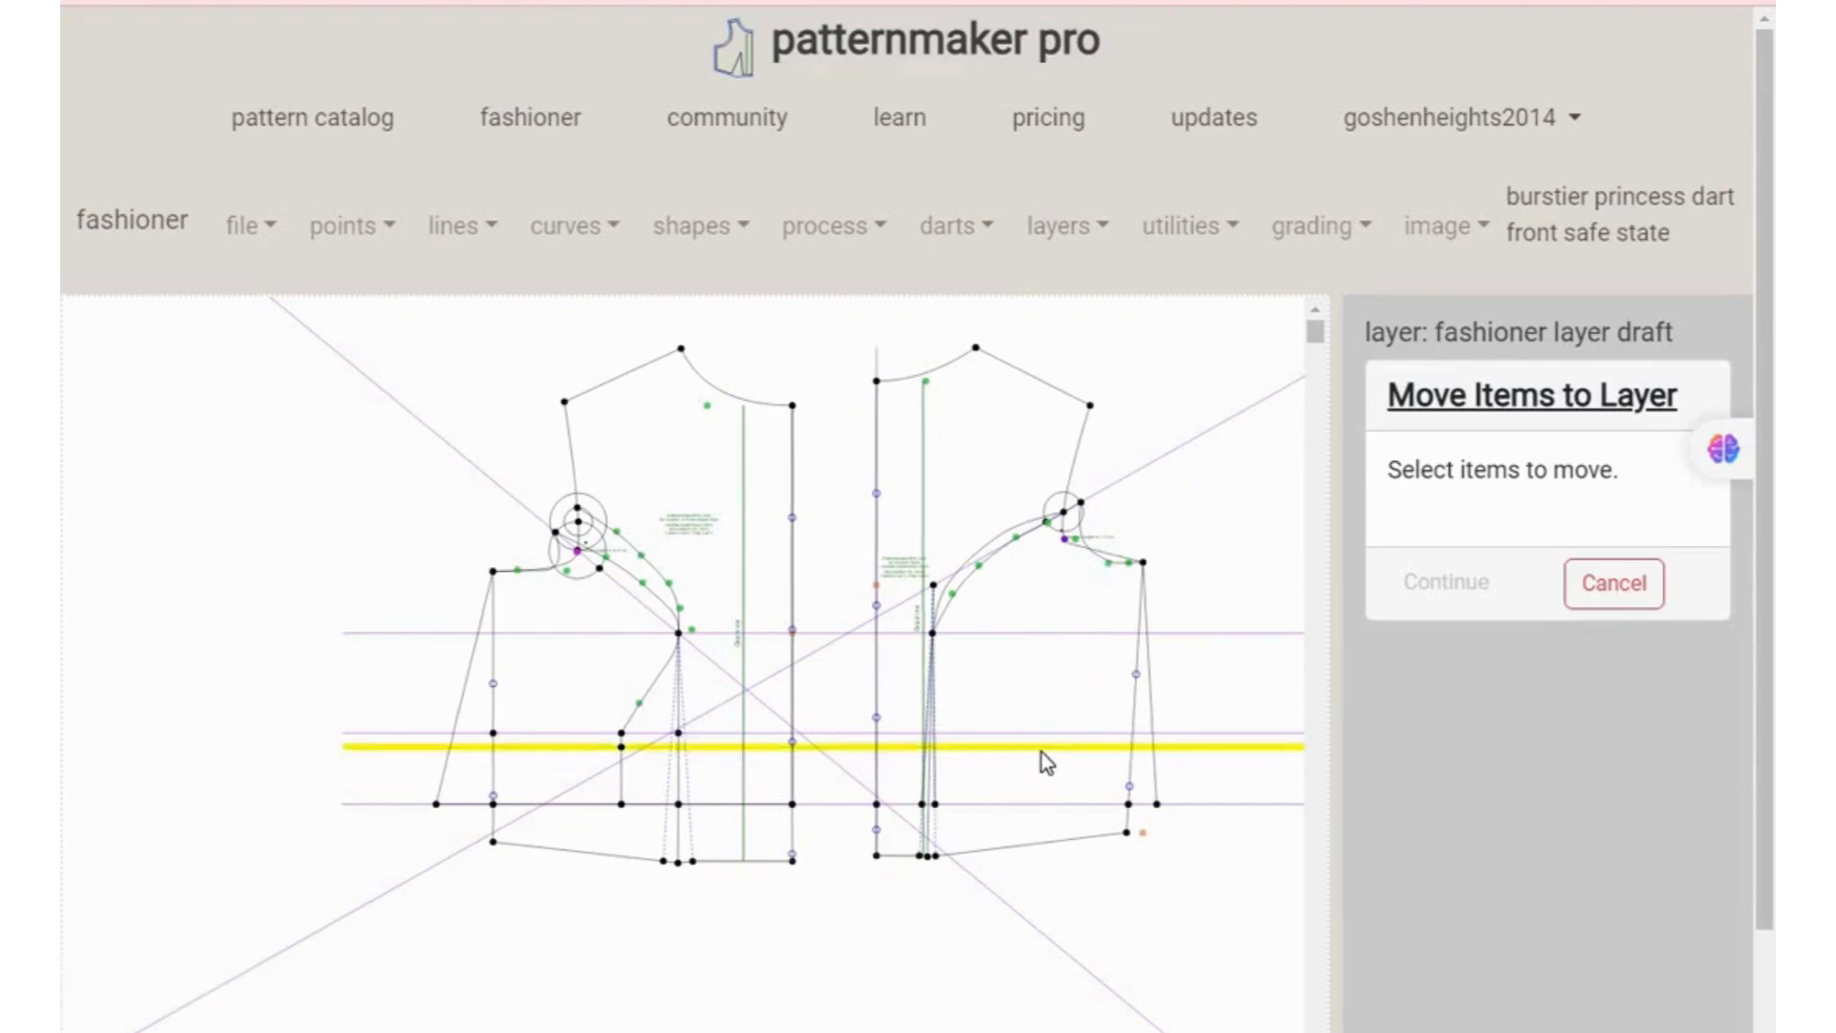
click(1041, 751)
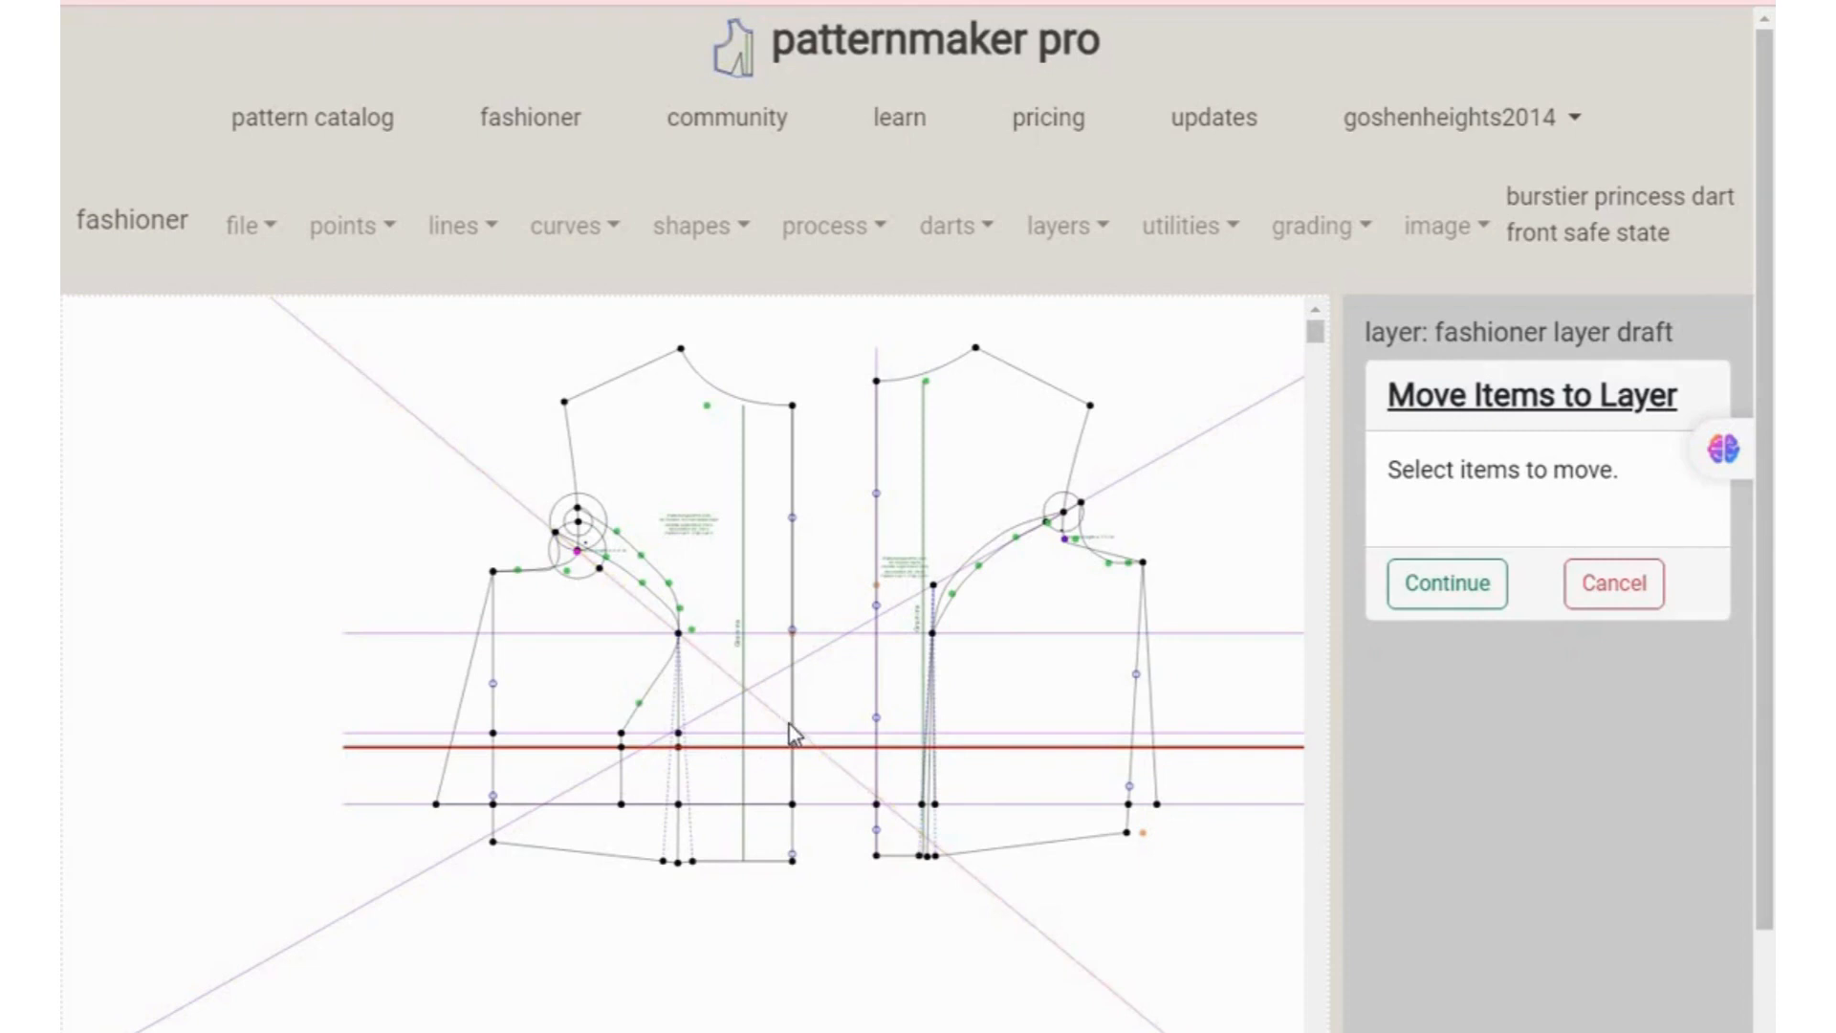
scroll(832, 640, up, 2)
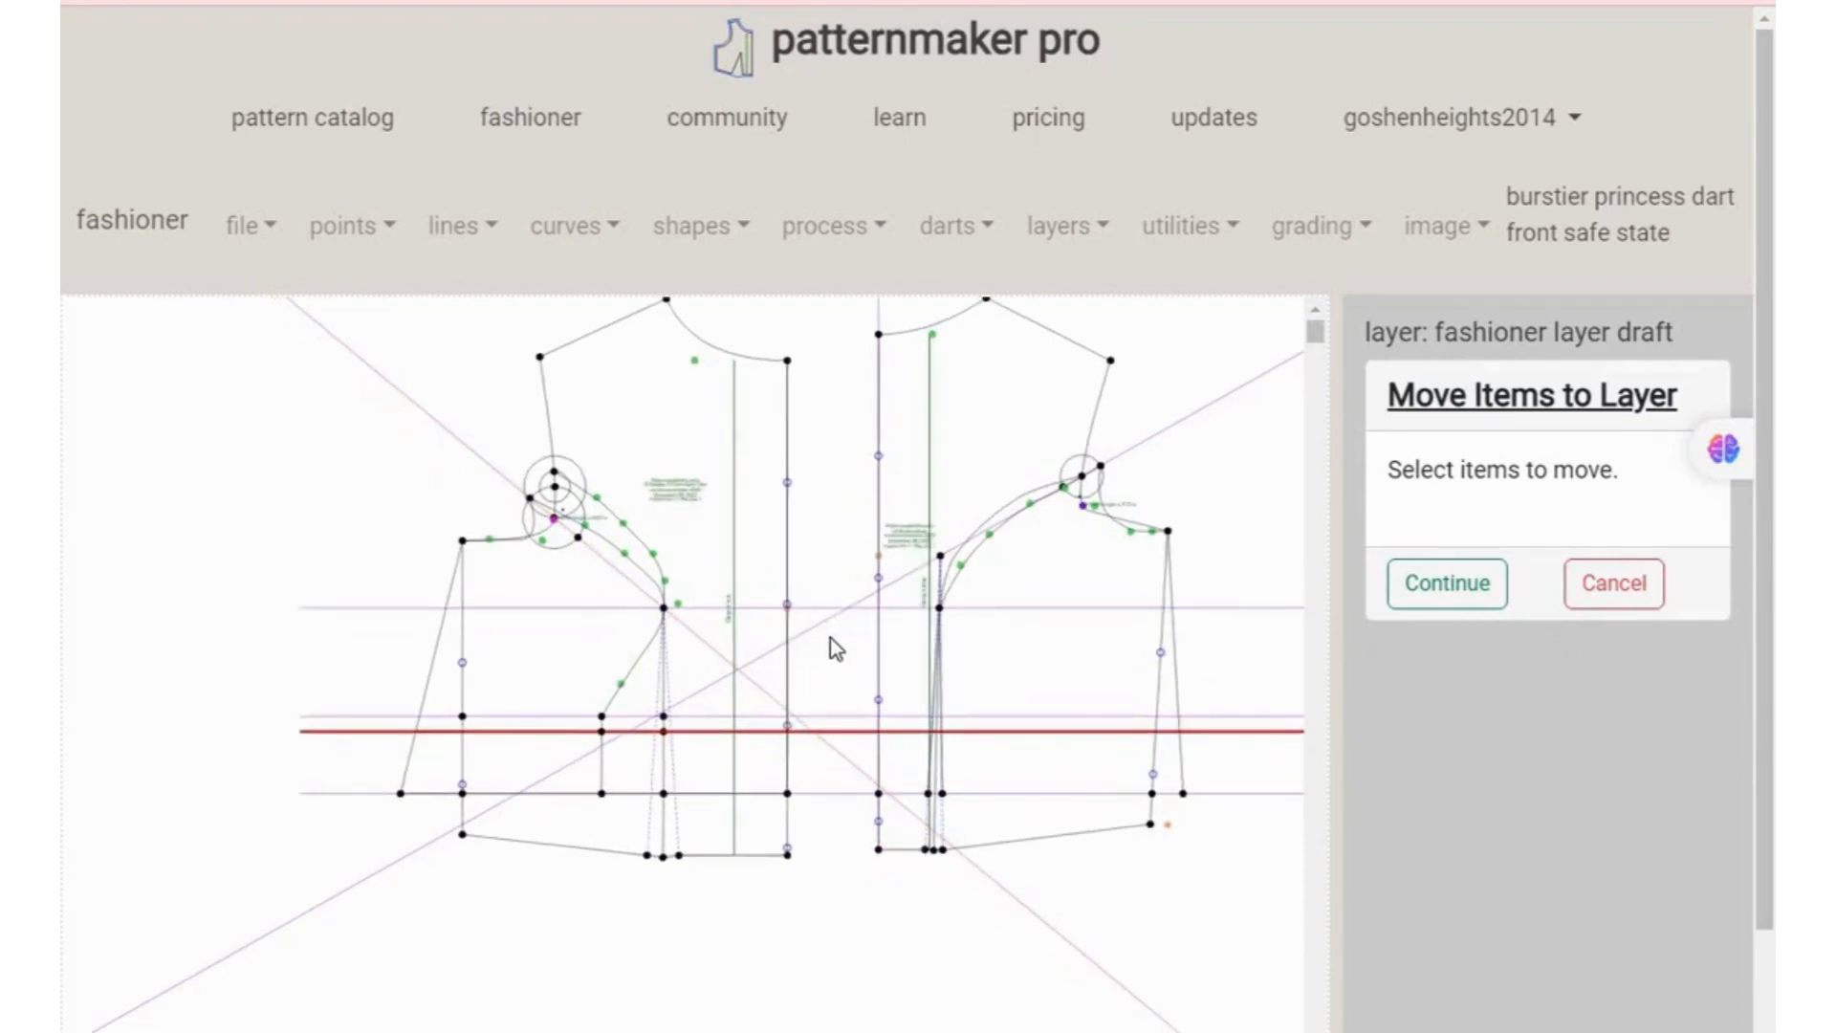
click(800, 716)
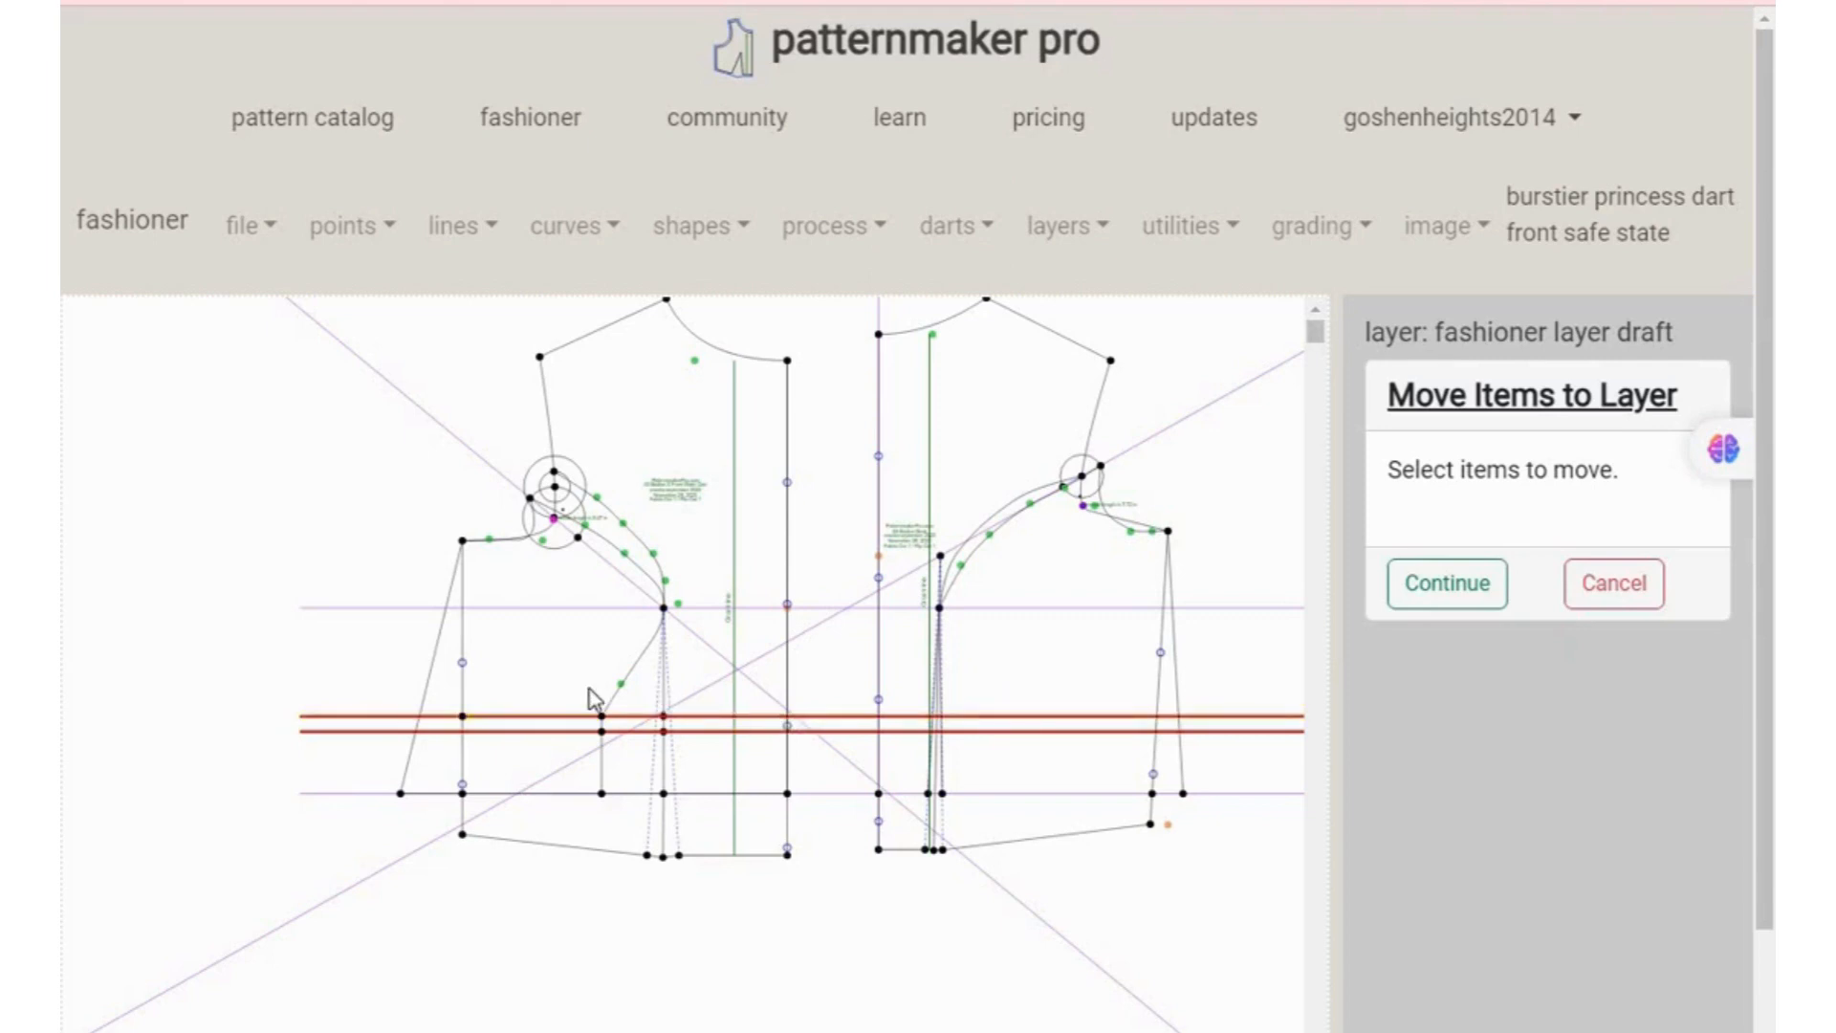
click(558, 504)
click(1451, 607)
click(618, 698)
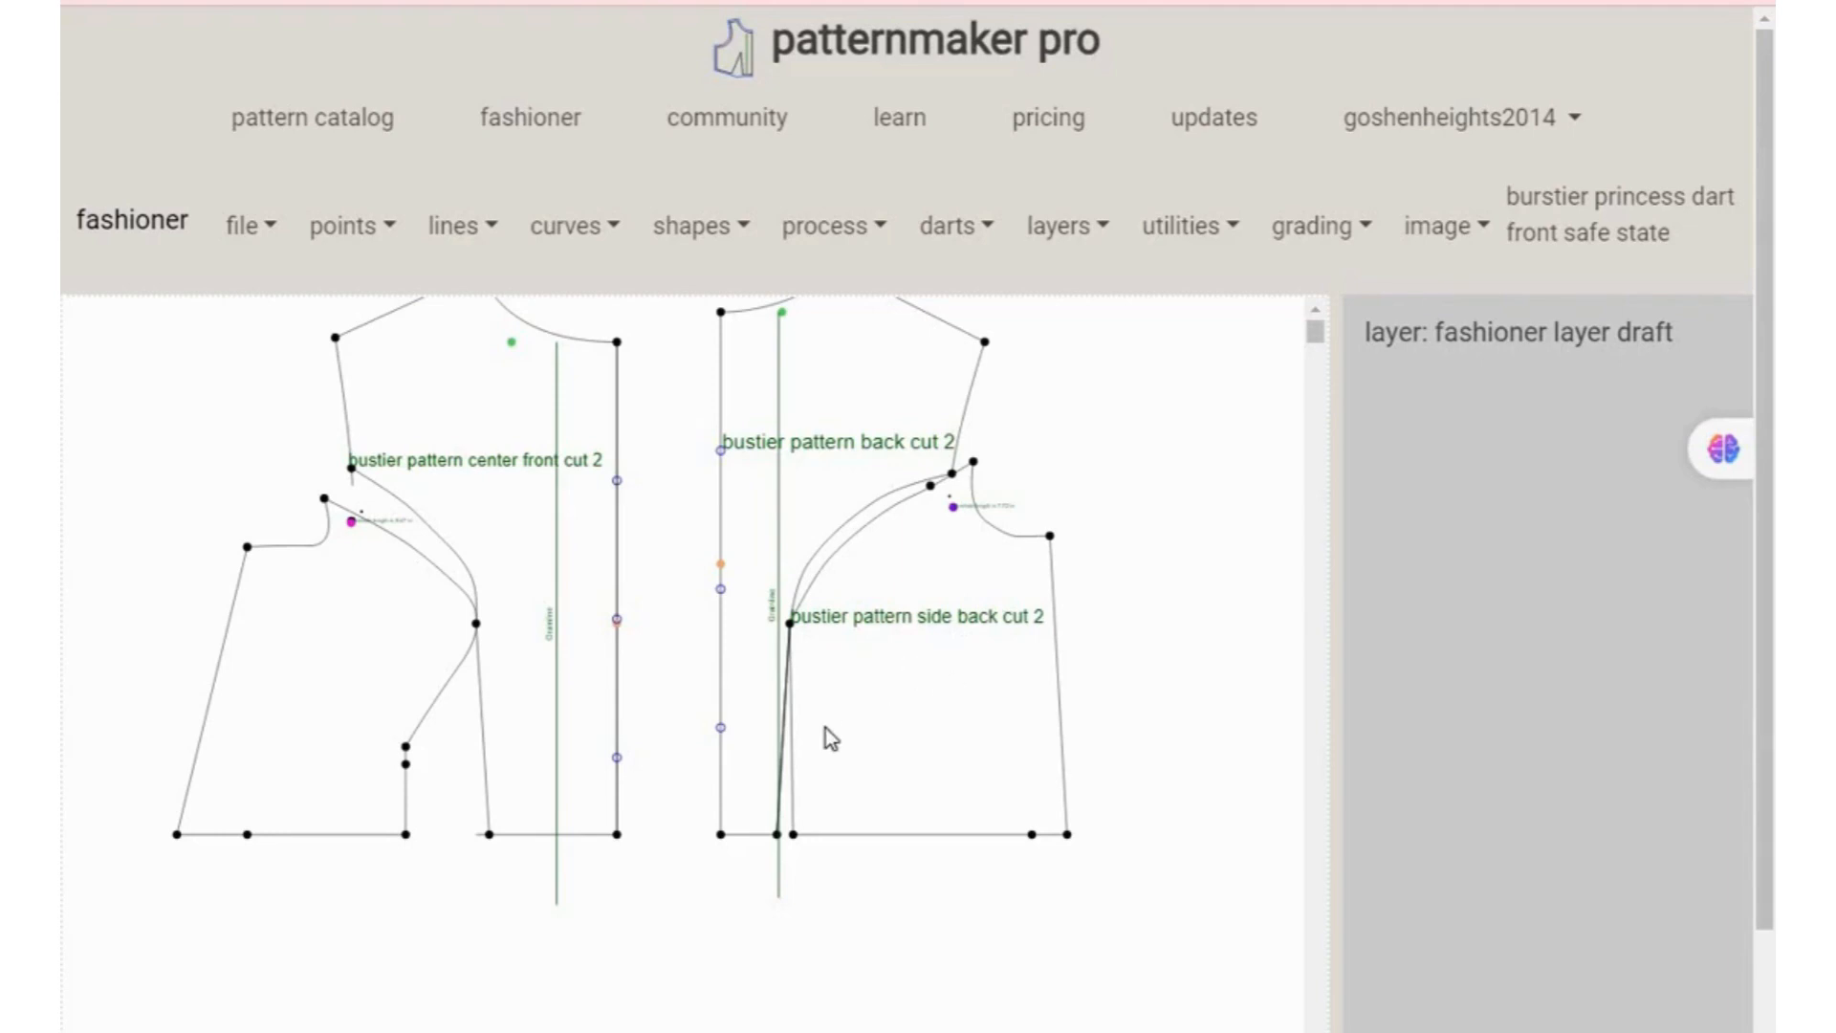
- Start Add Text at Point and place the text point inside the side front panel, below the underarm
click(1231, 234)
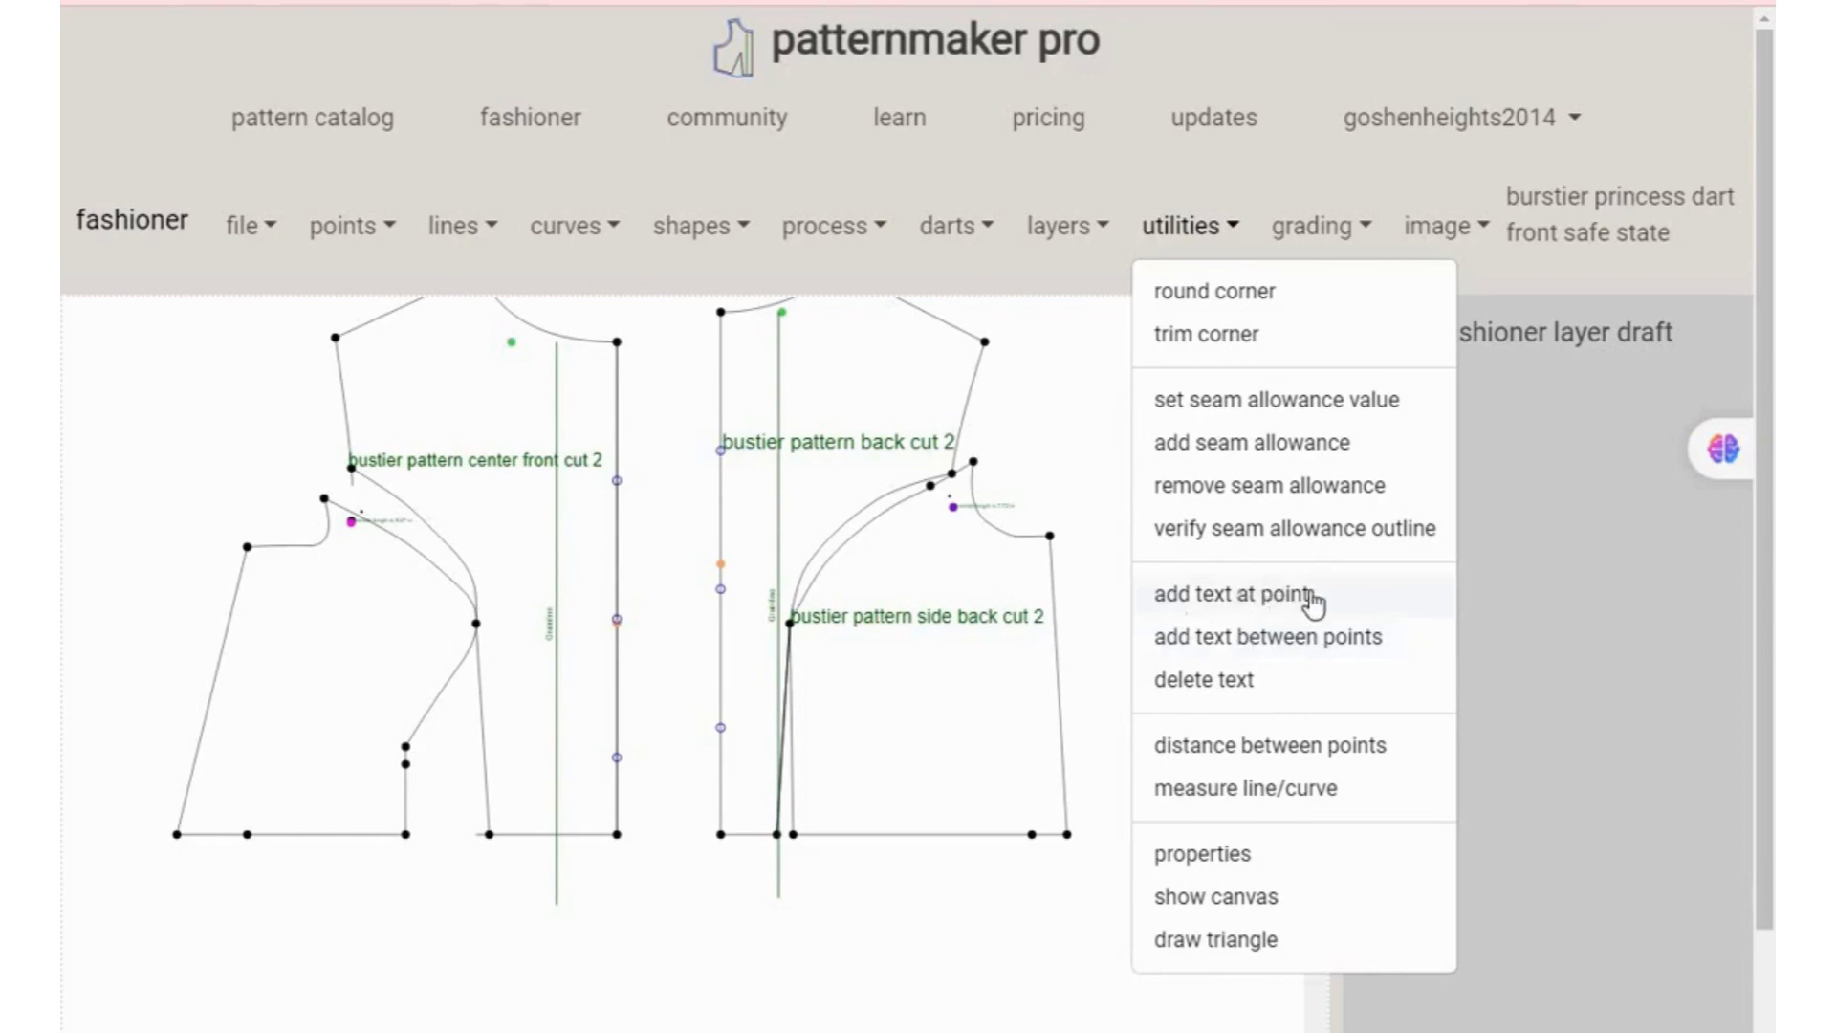
click(1244, 600)
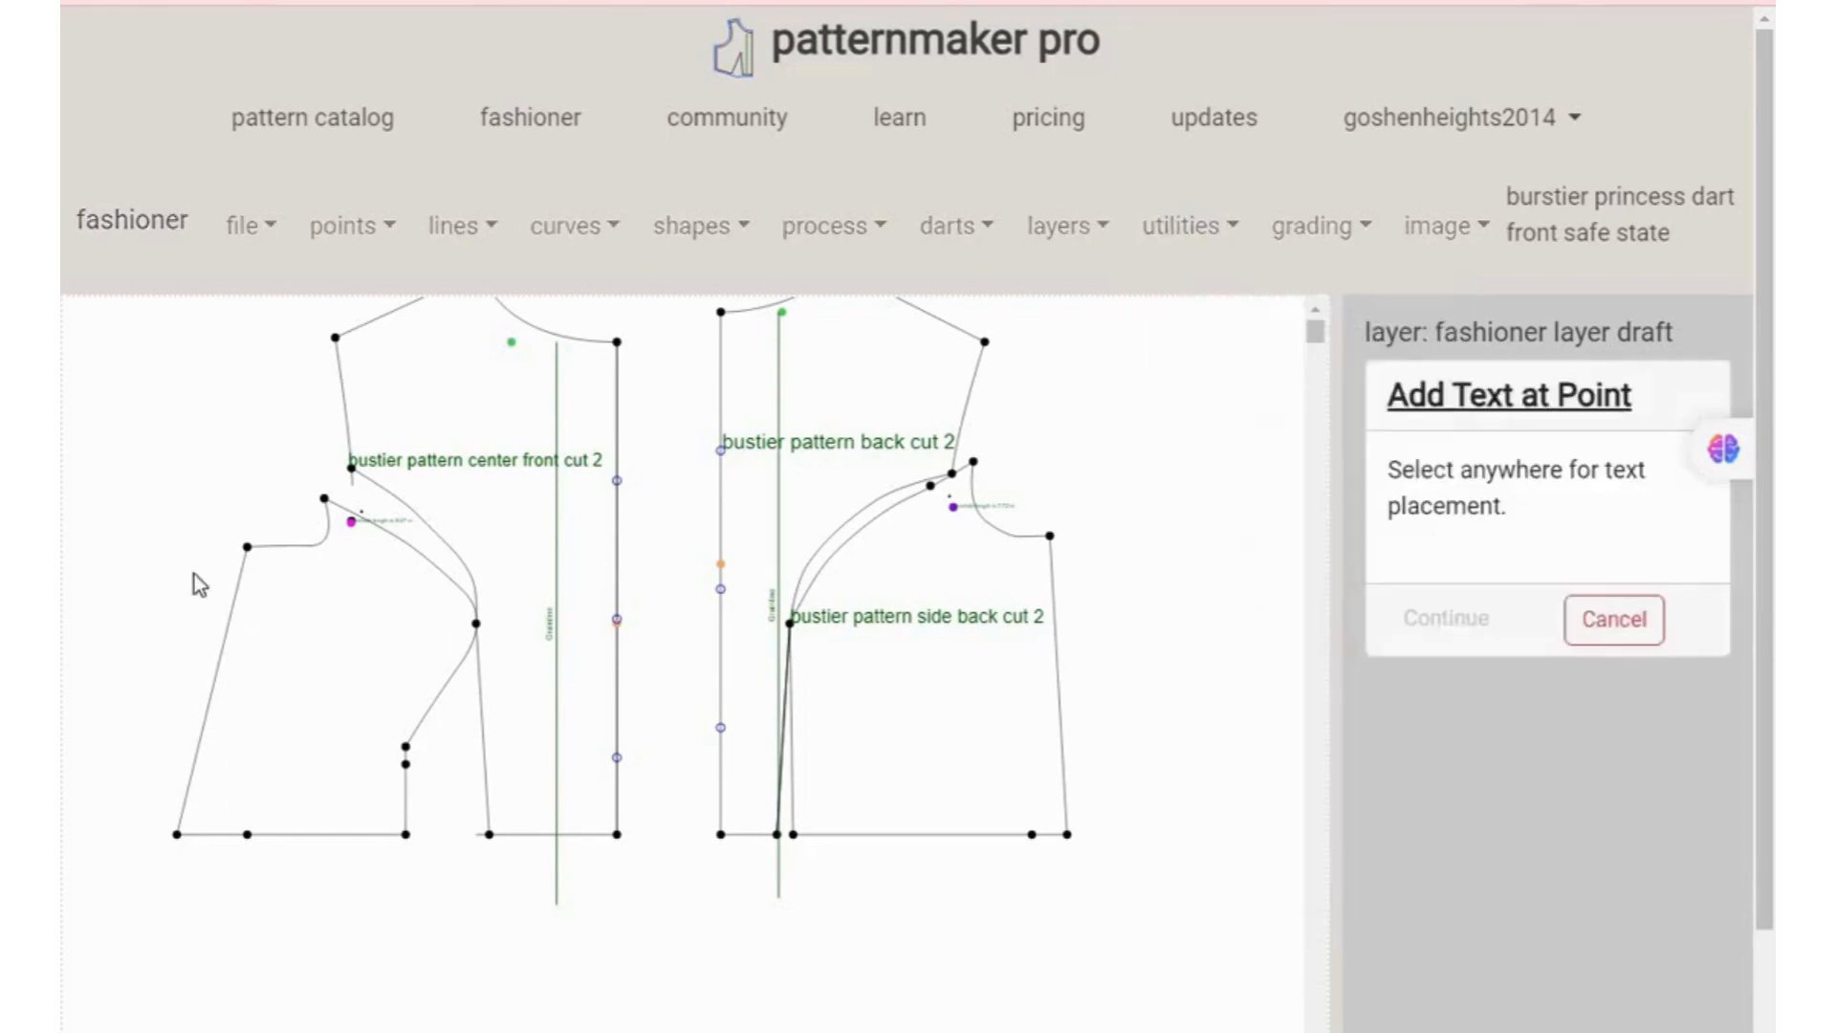
click(248, 547)
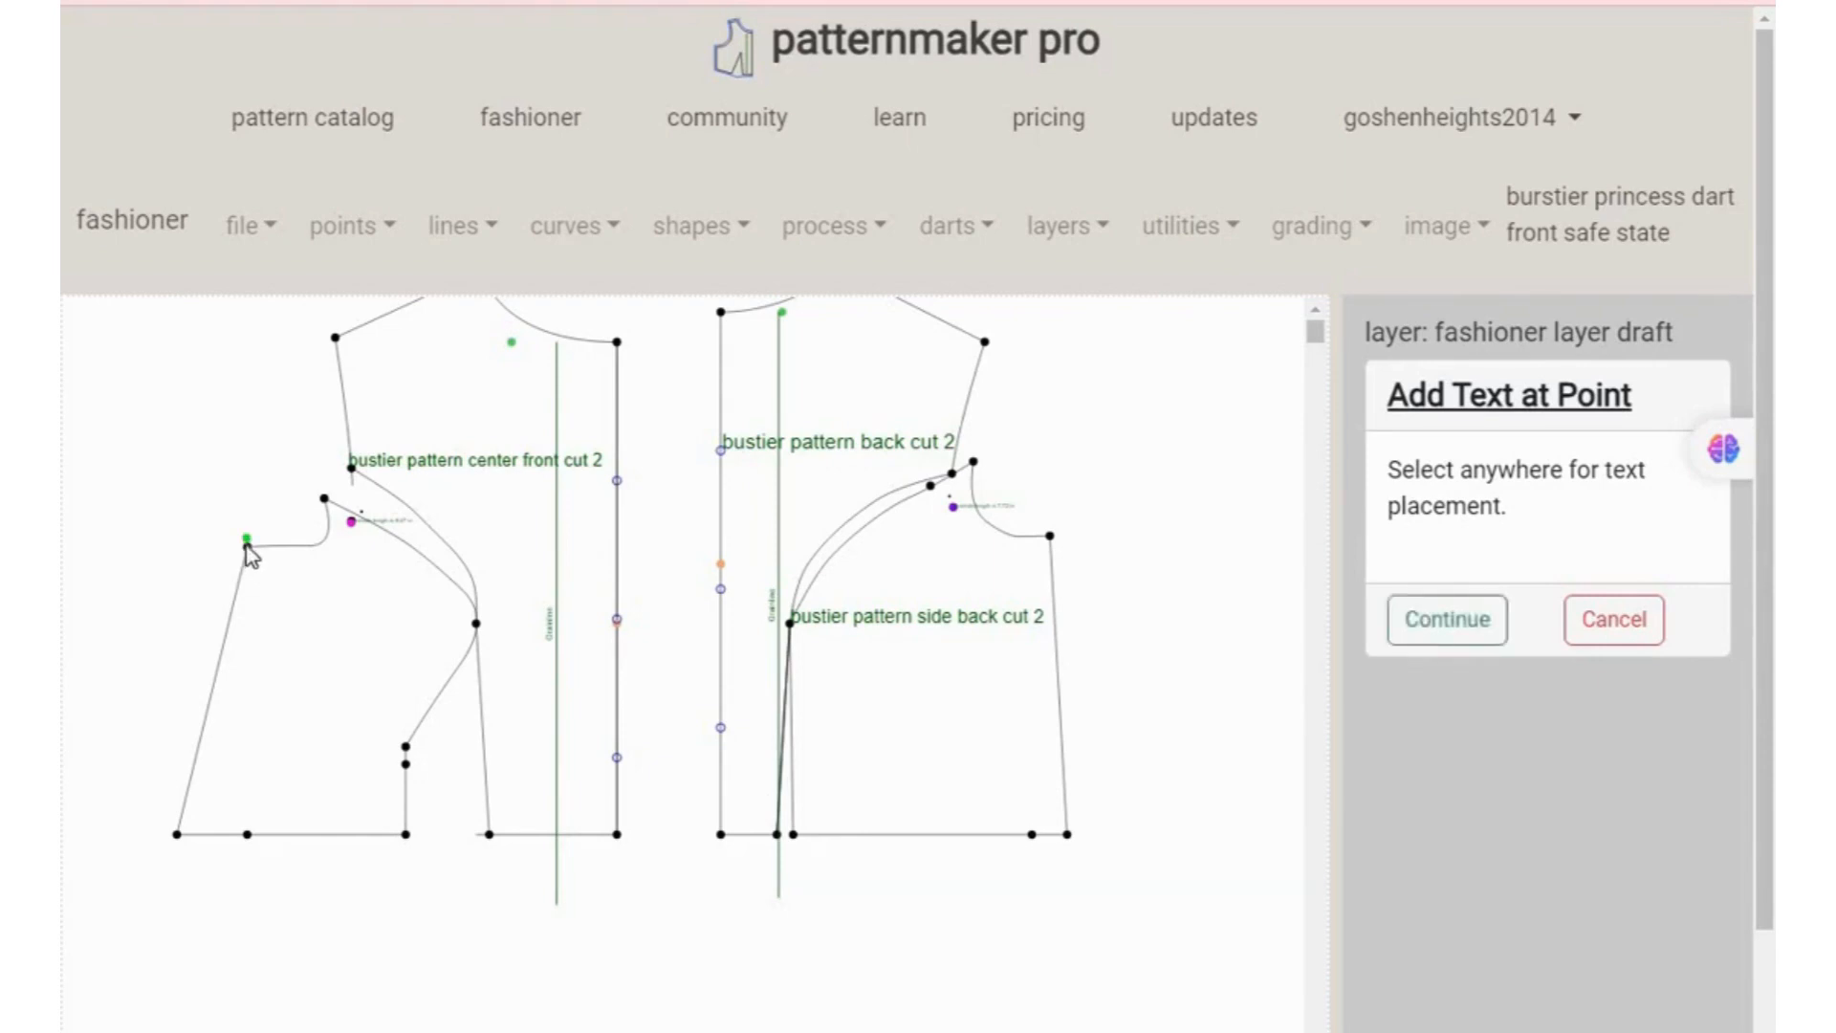
click(312, 613)
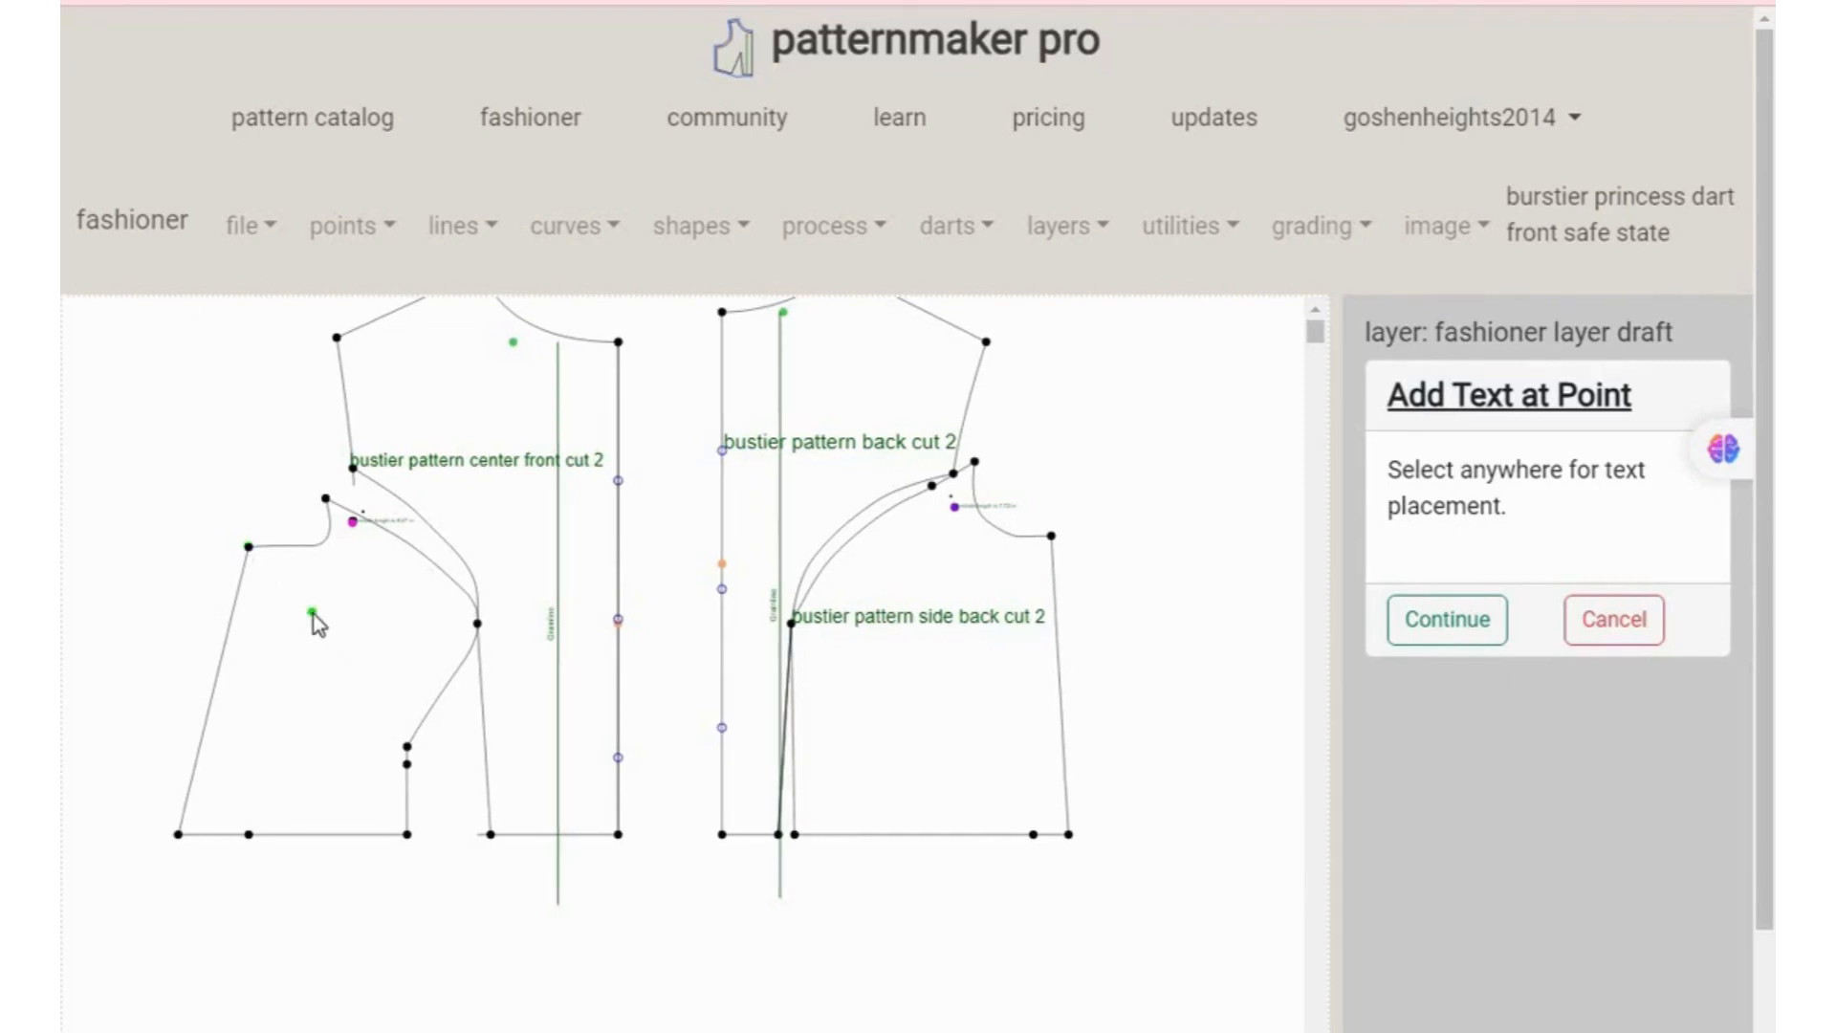
scroll(287, 612, right, 1)
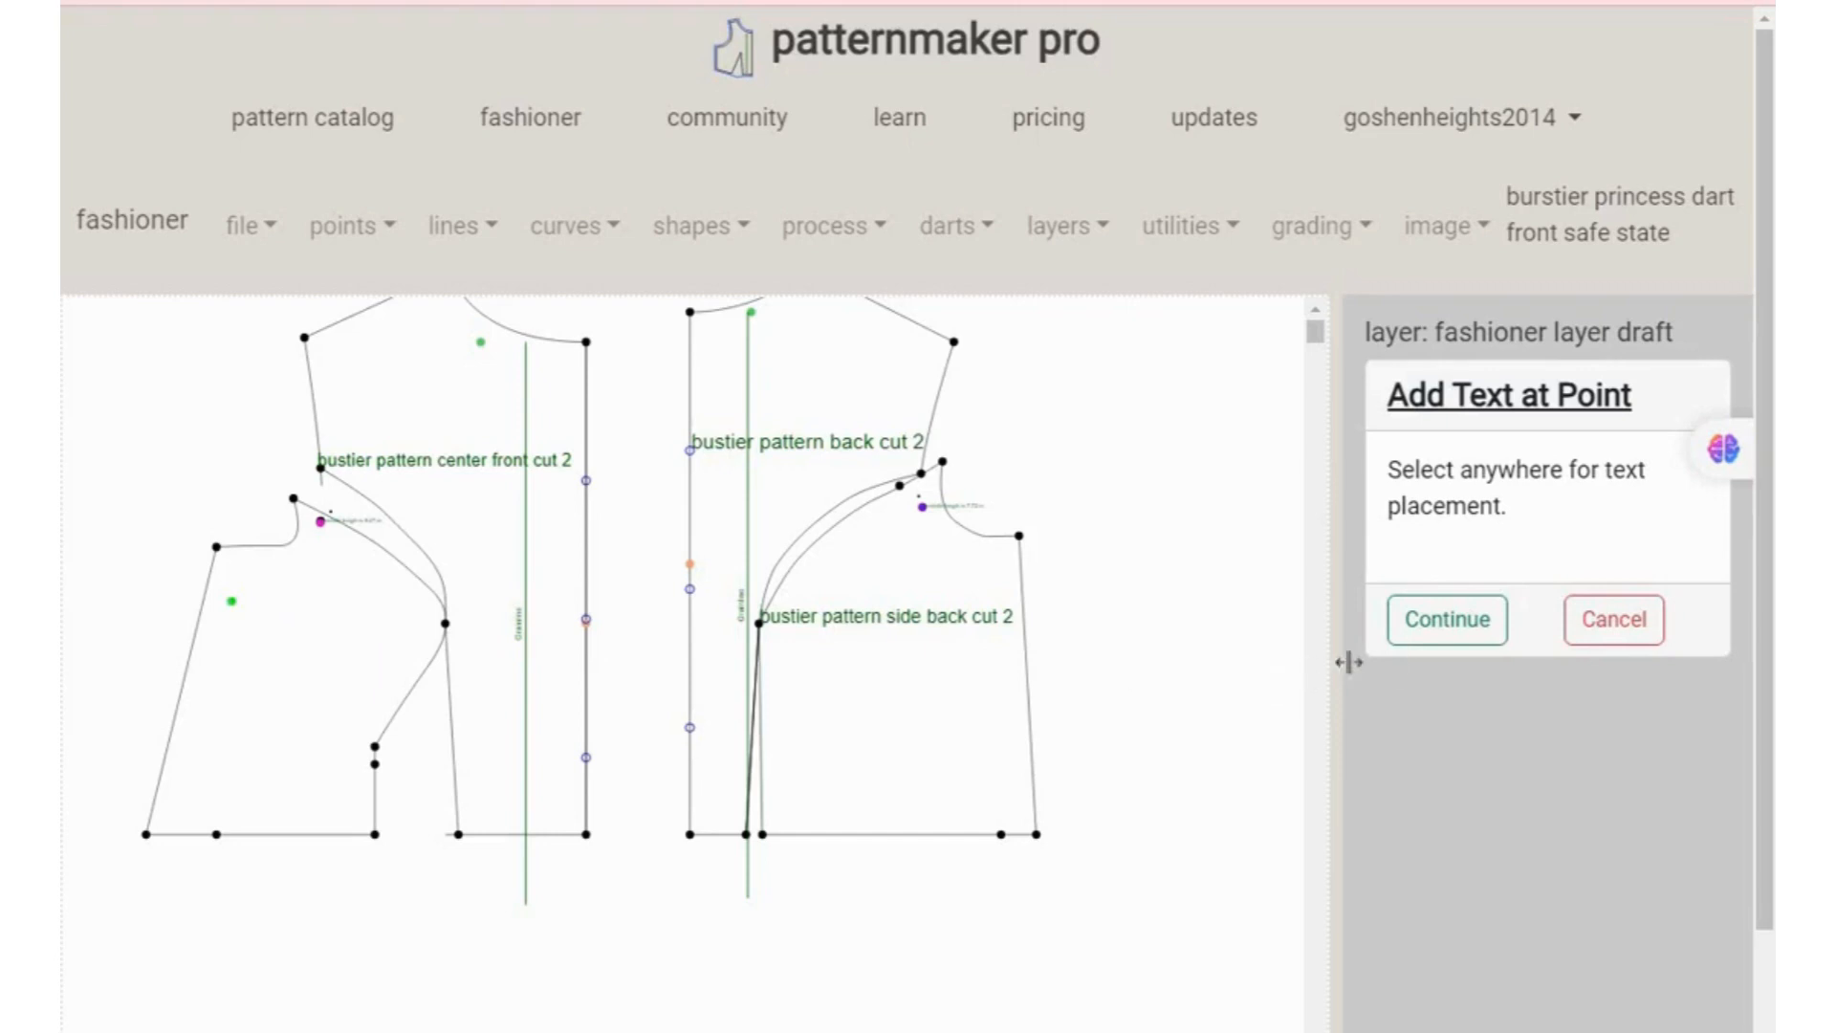
- Label the side front panel with one line reading "bustier side front cut 2" at font size 0.51 inches and save it
click(1439, 636)
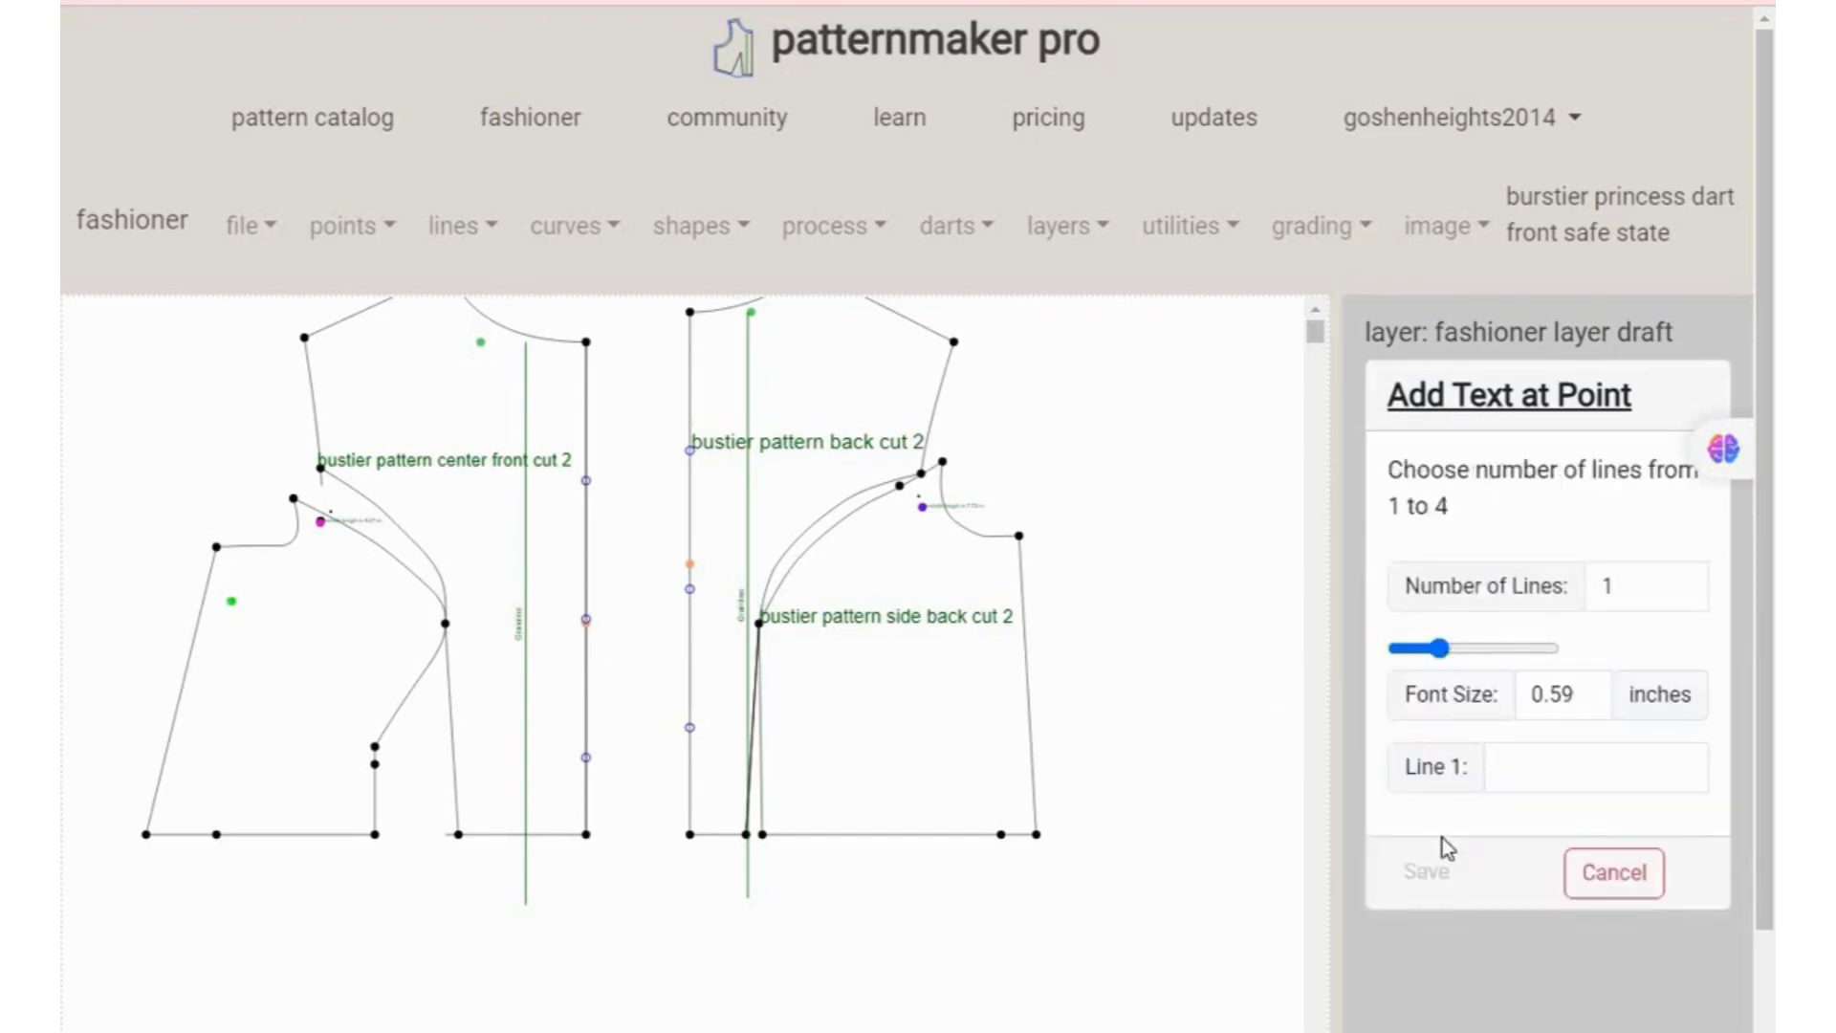
click(1532, 776)
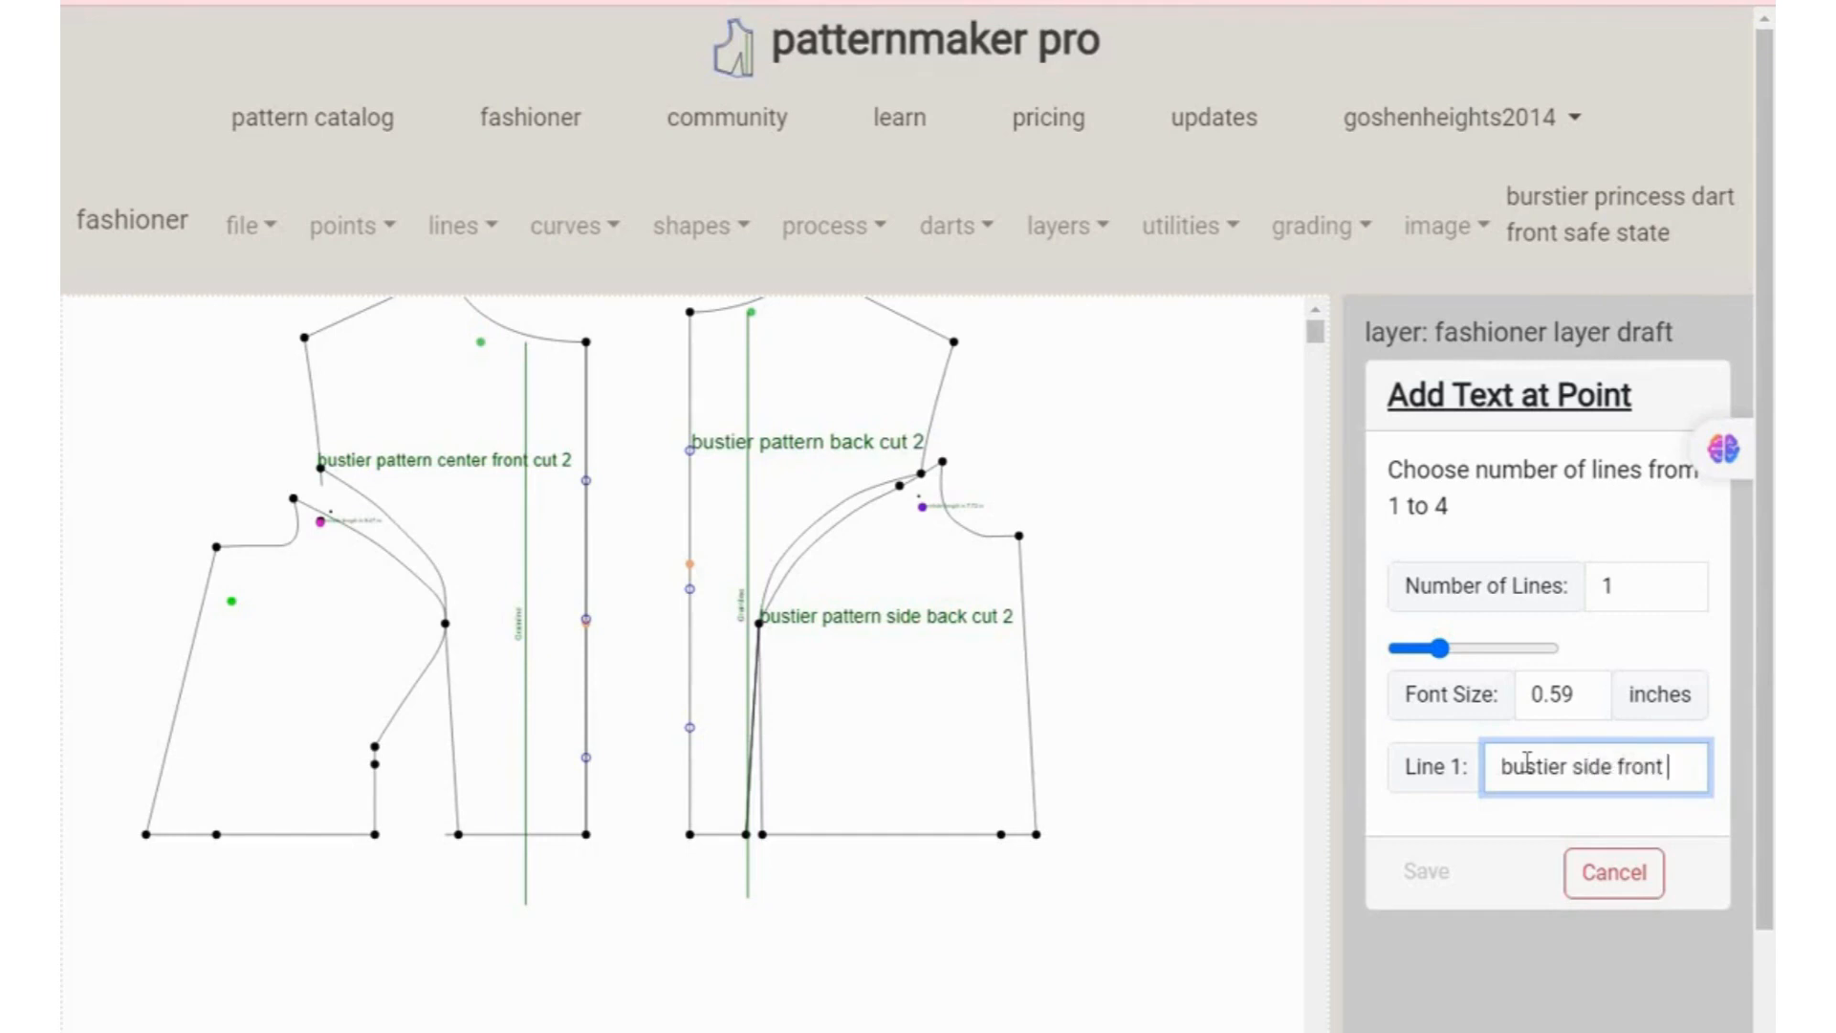
text(ut 2)
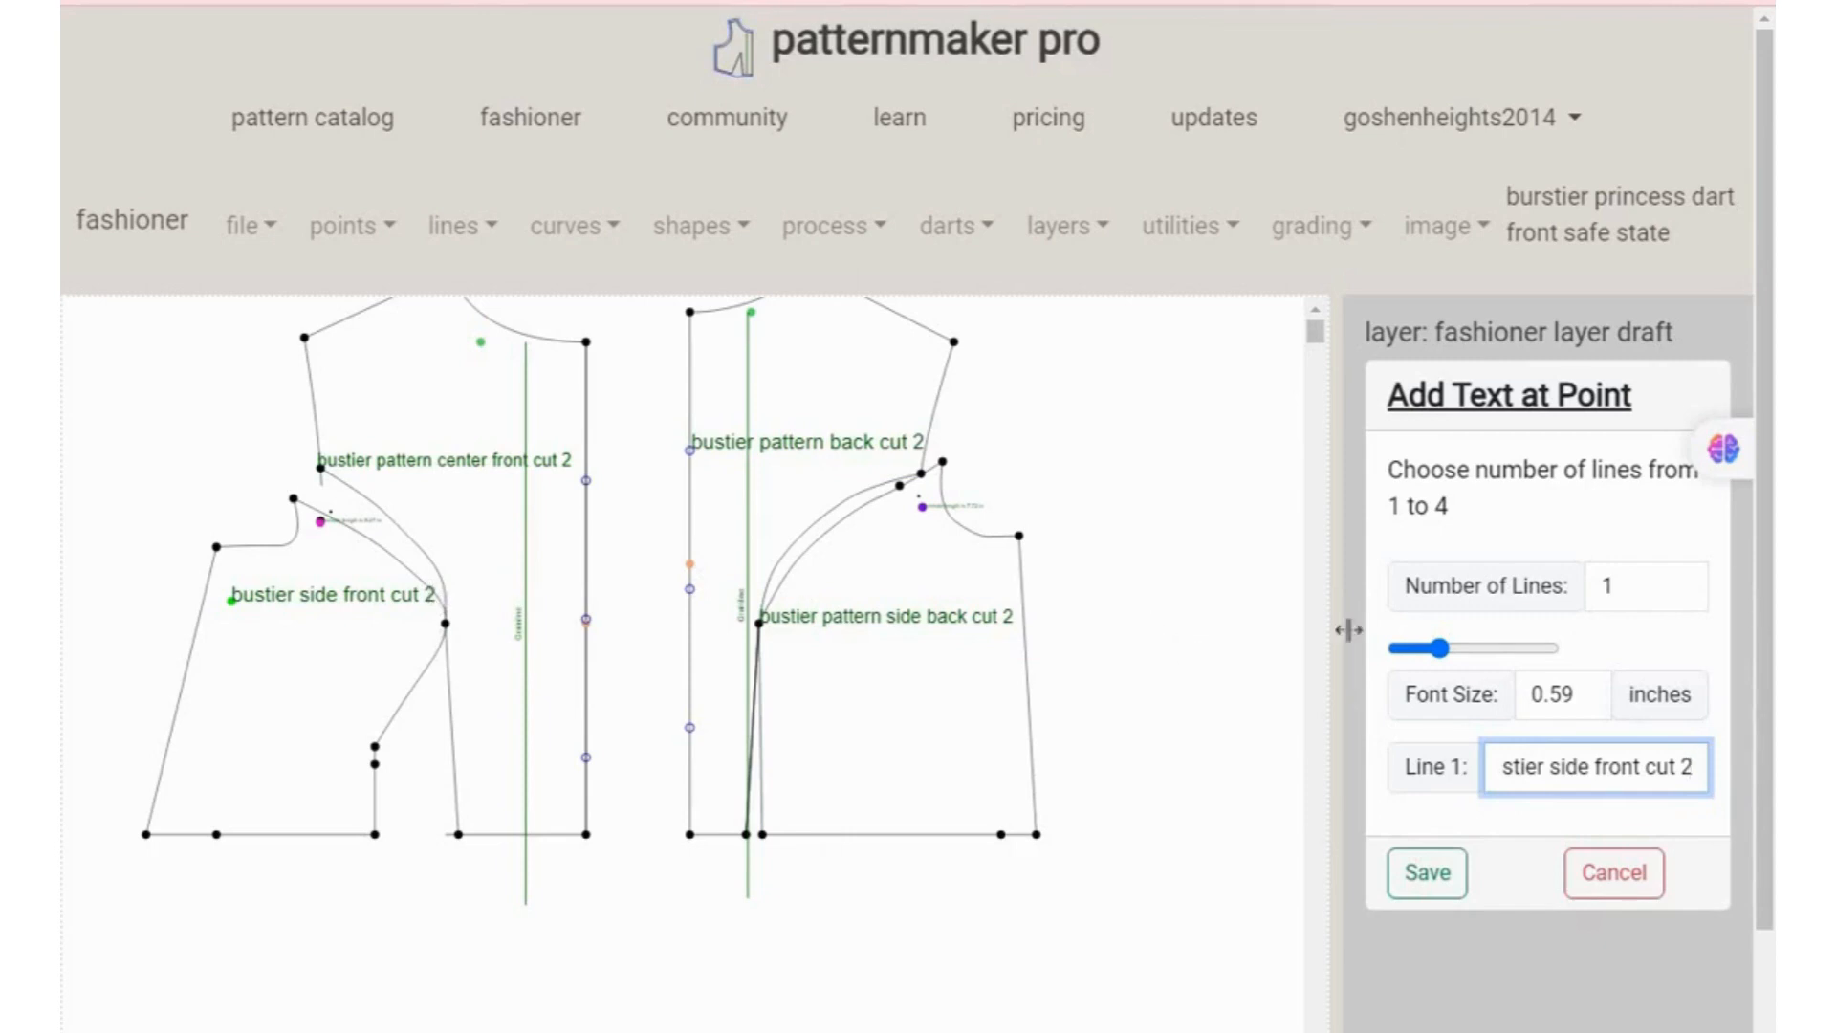
click(1440, 654)
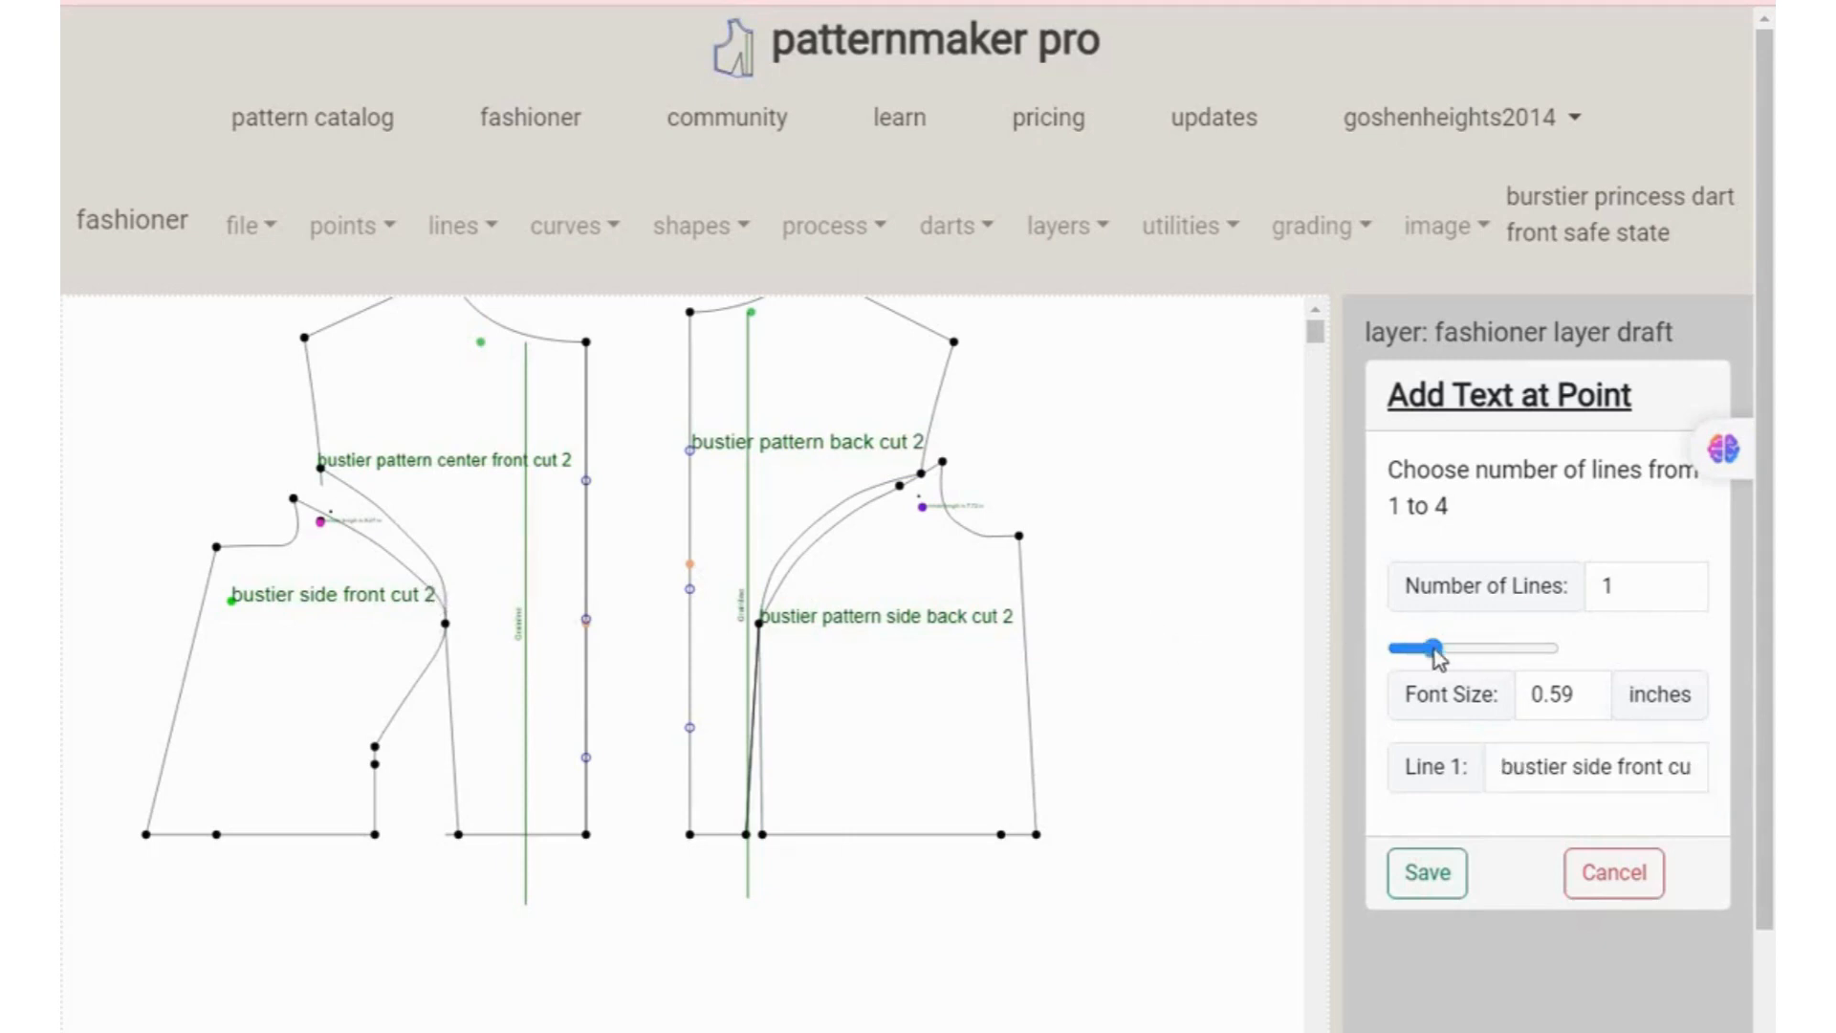
drag(1439, 653, 1433, 653)
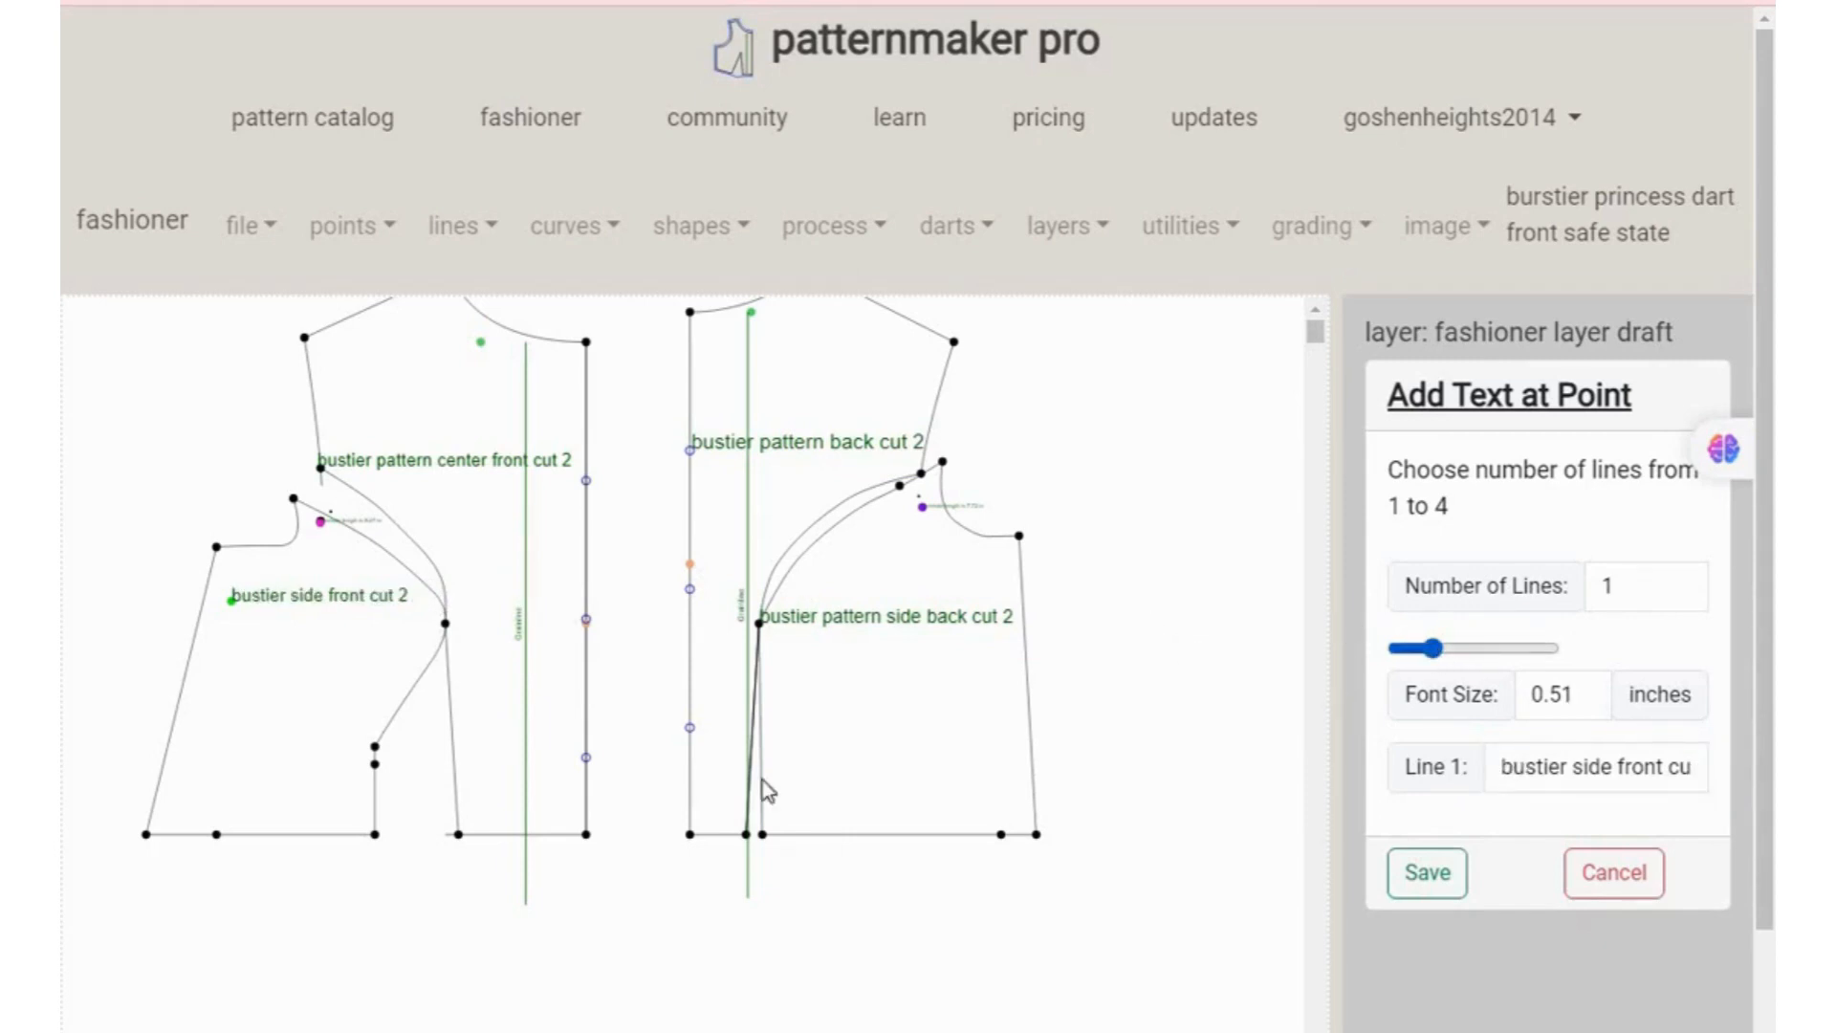
click(1422, 868)
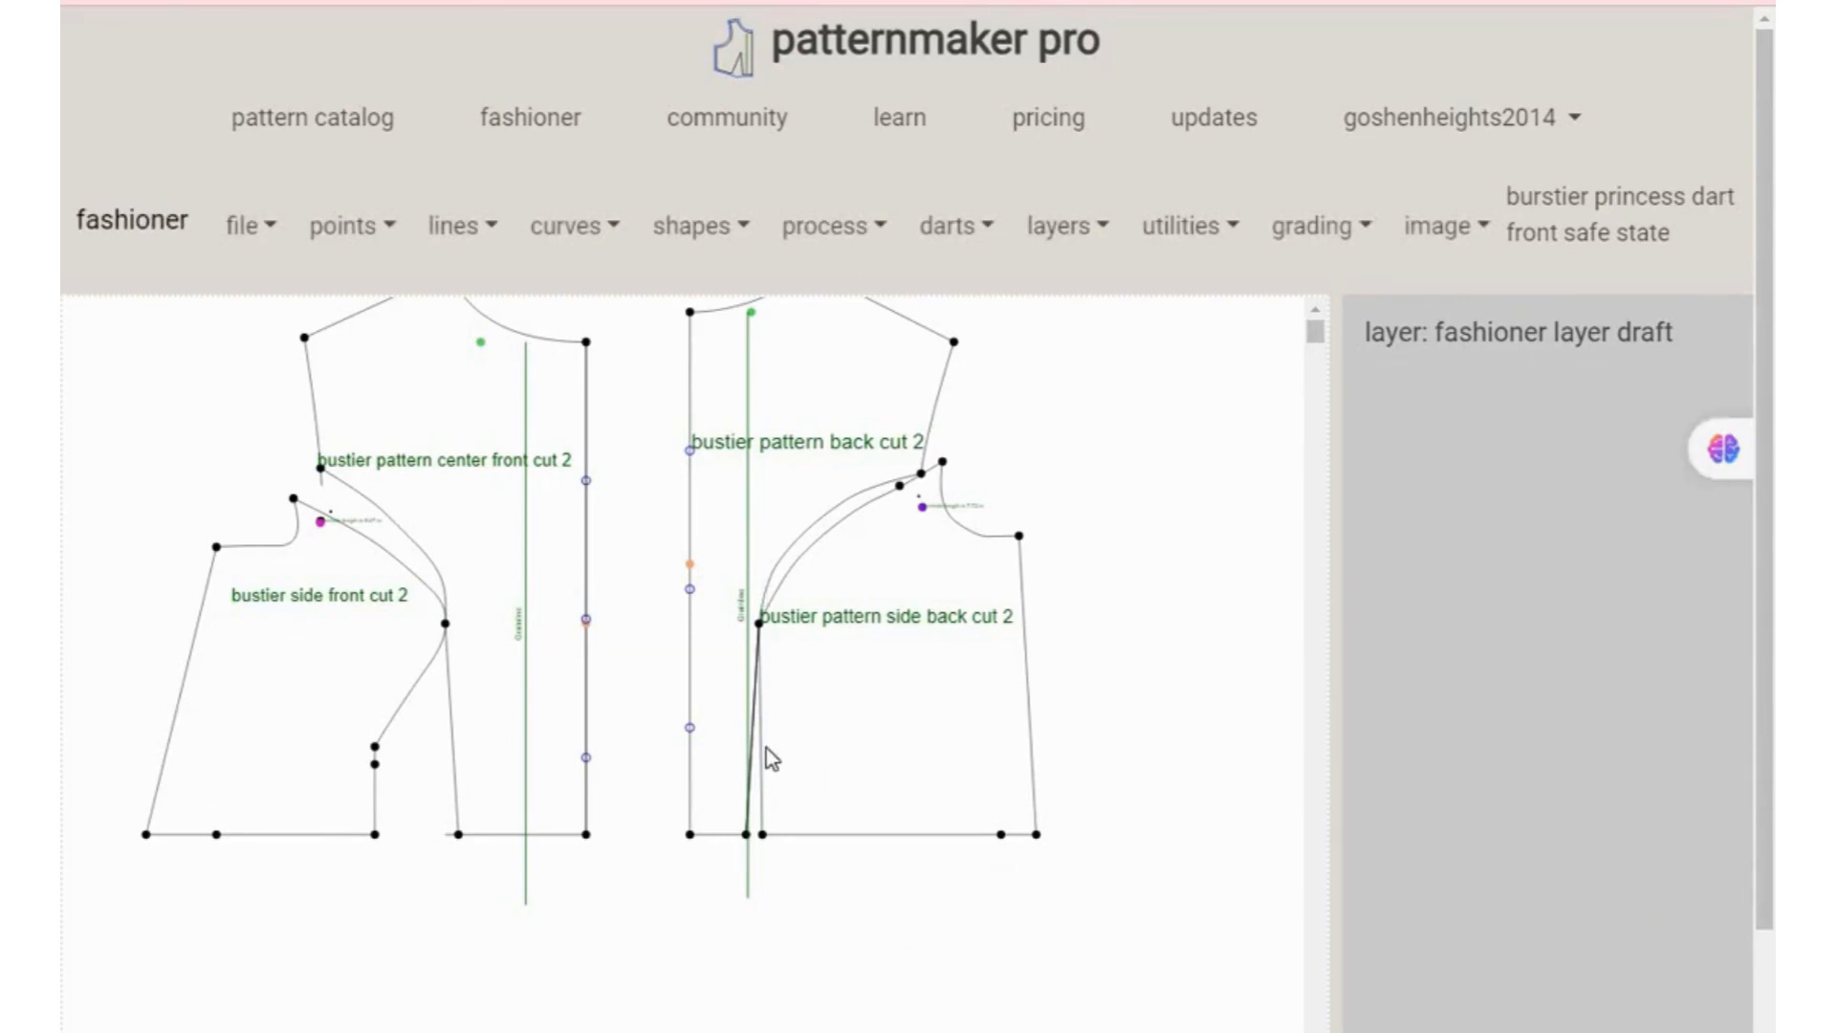
- Export the visible bustier pattern as an A4 PDF
drag(663, 725, 779, 814)
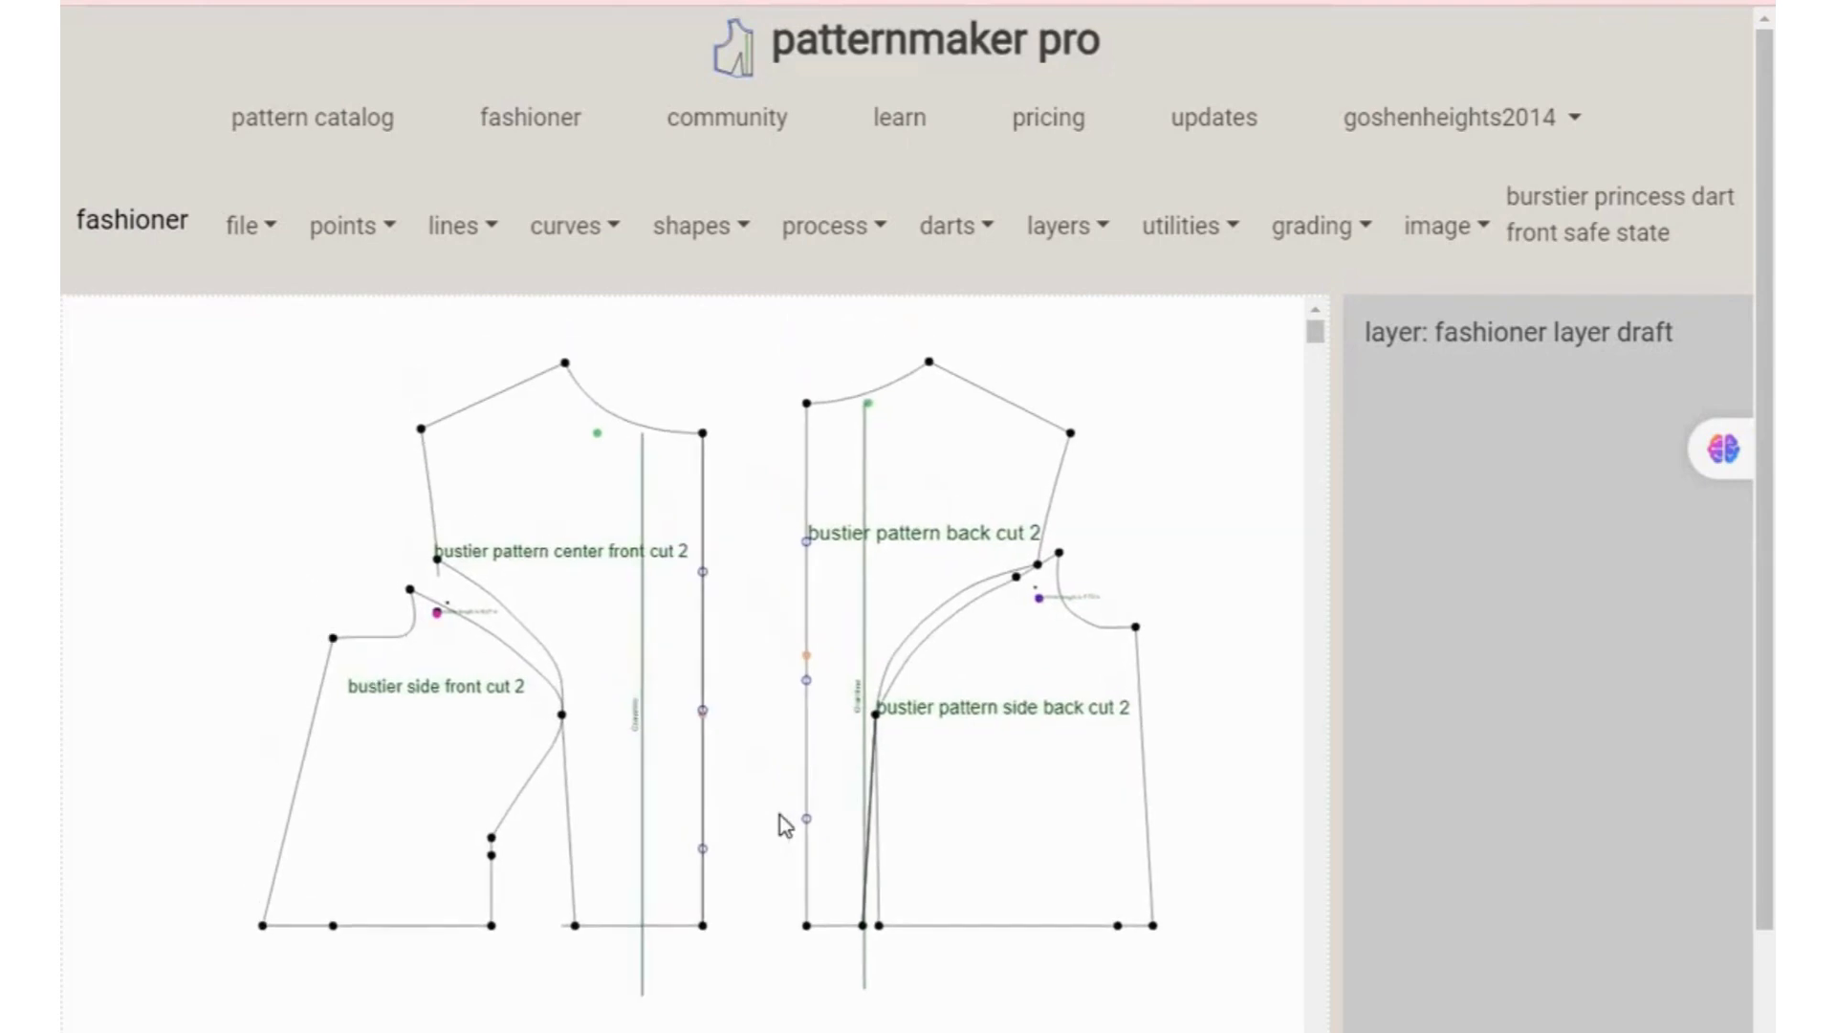
click(250, 231)
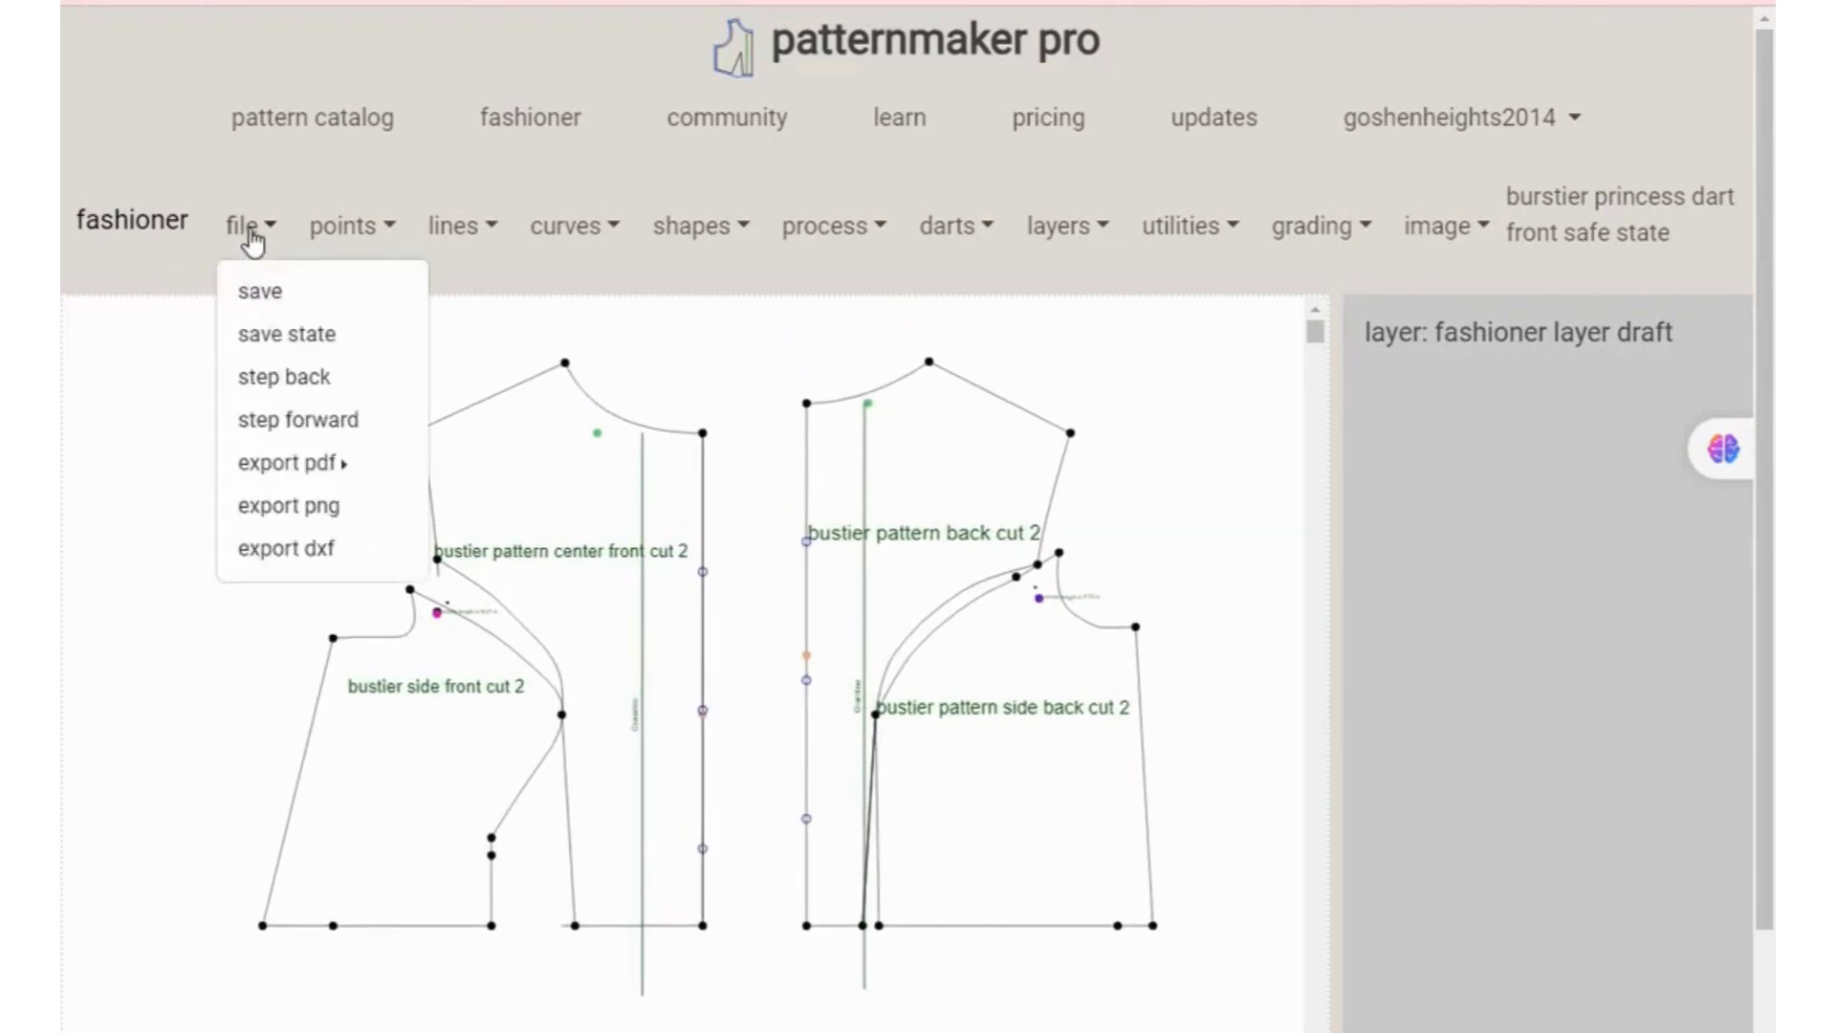
click(284, 465)
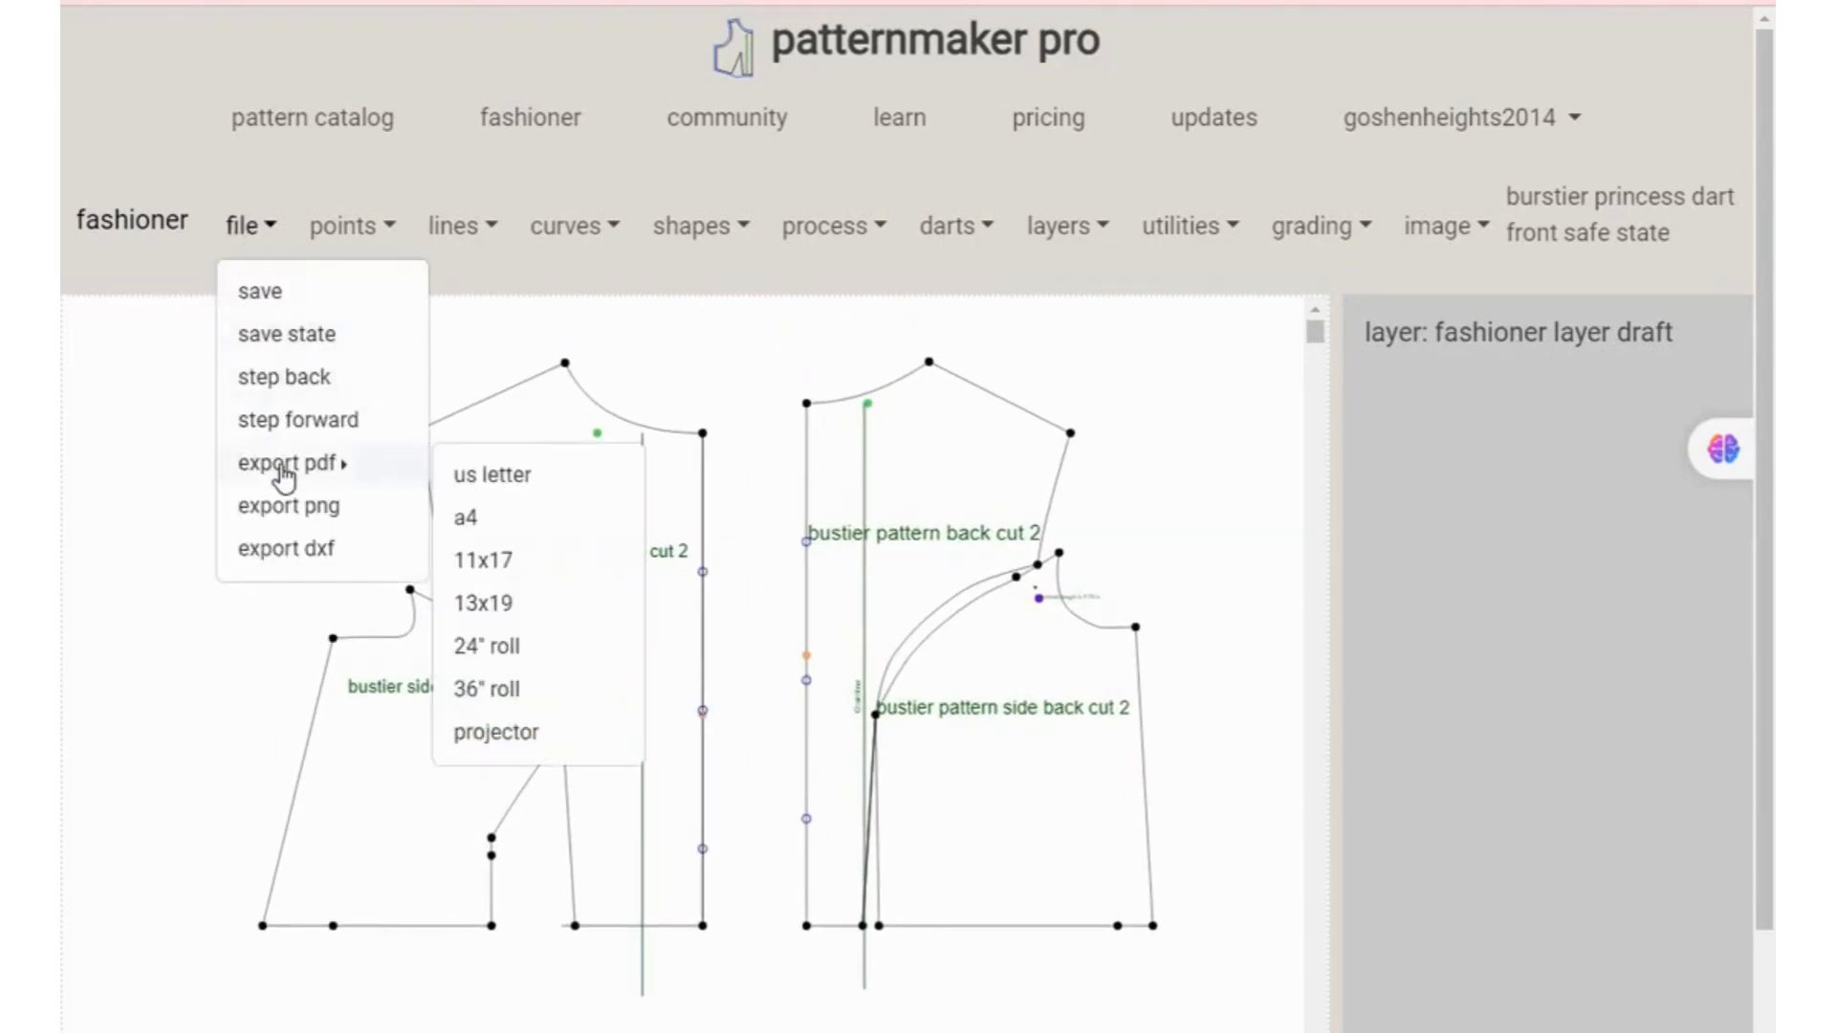
click(478, 524)
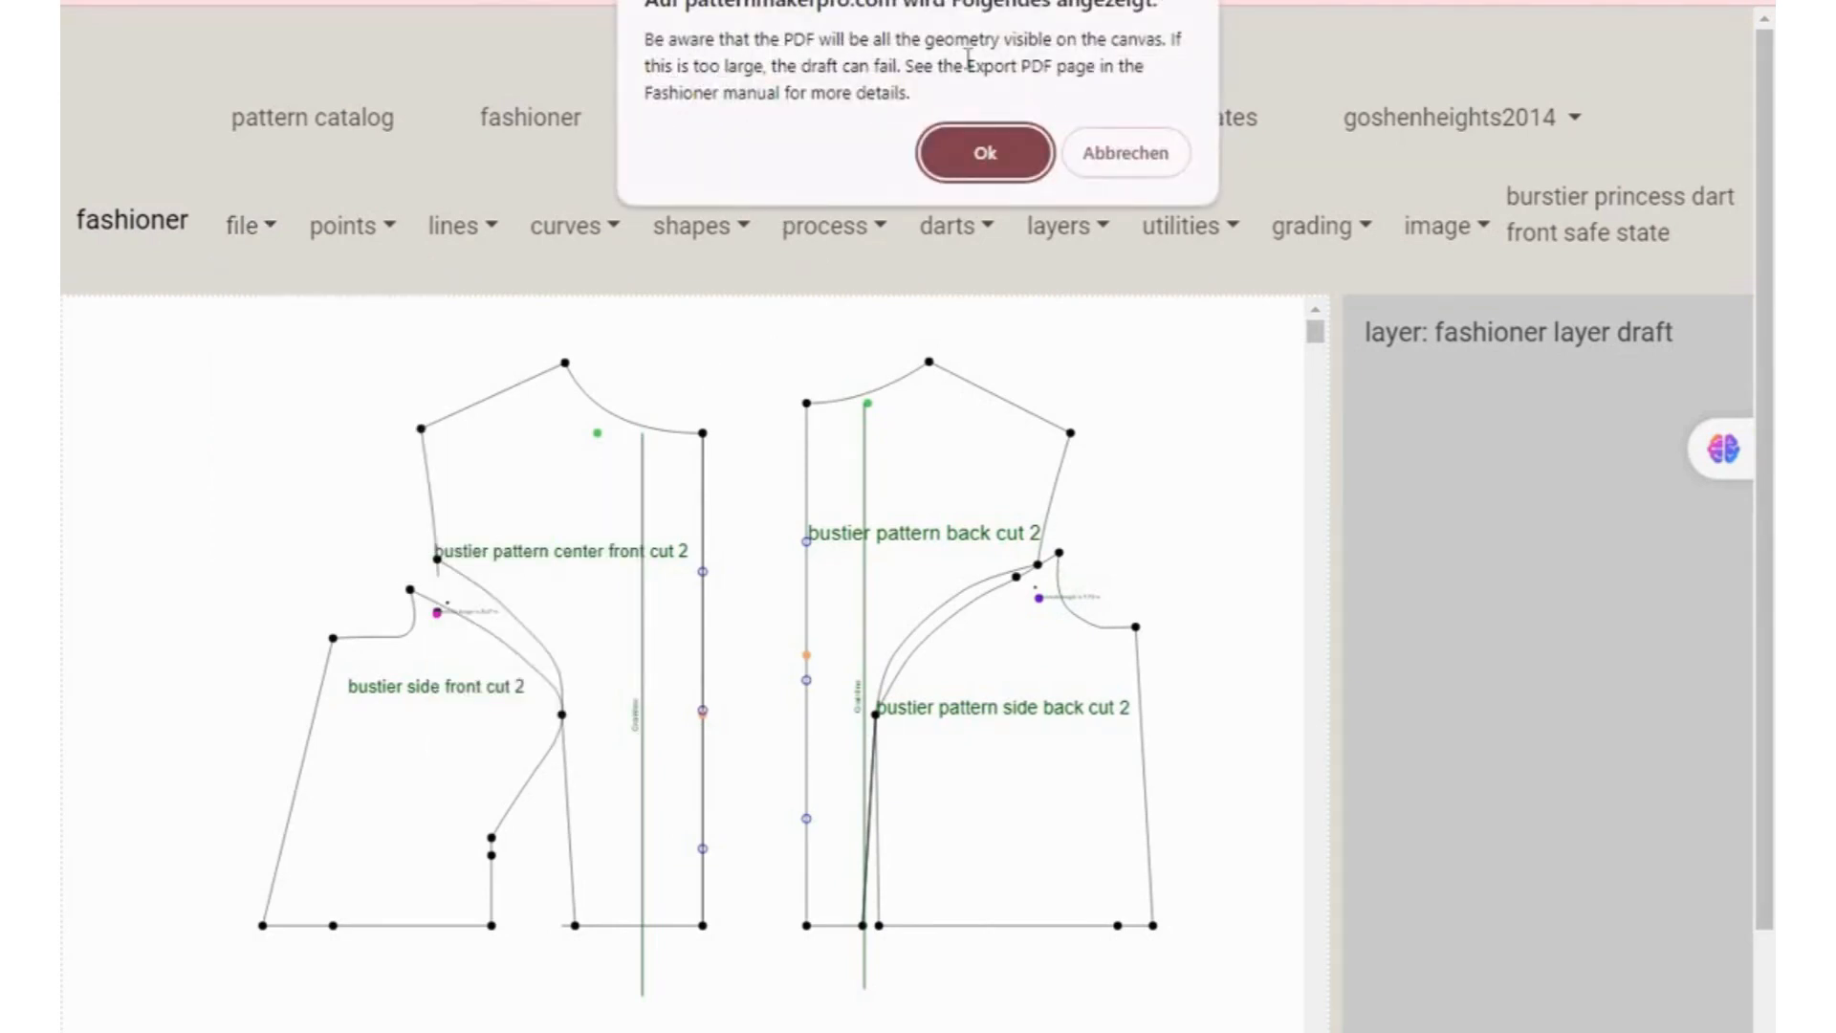
click(990, 153)
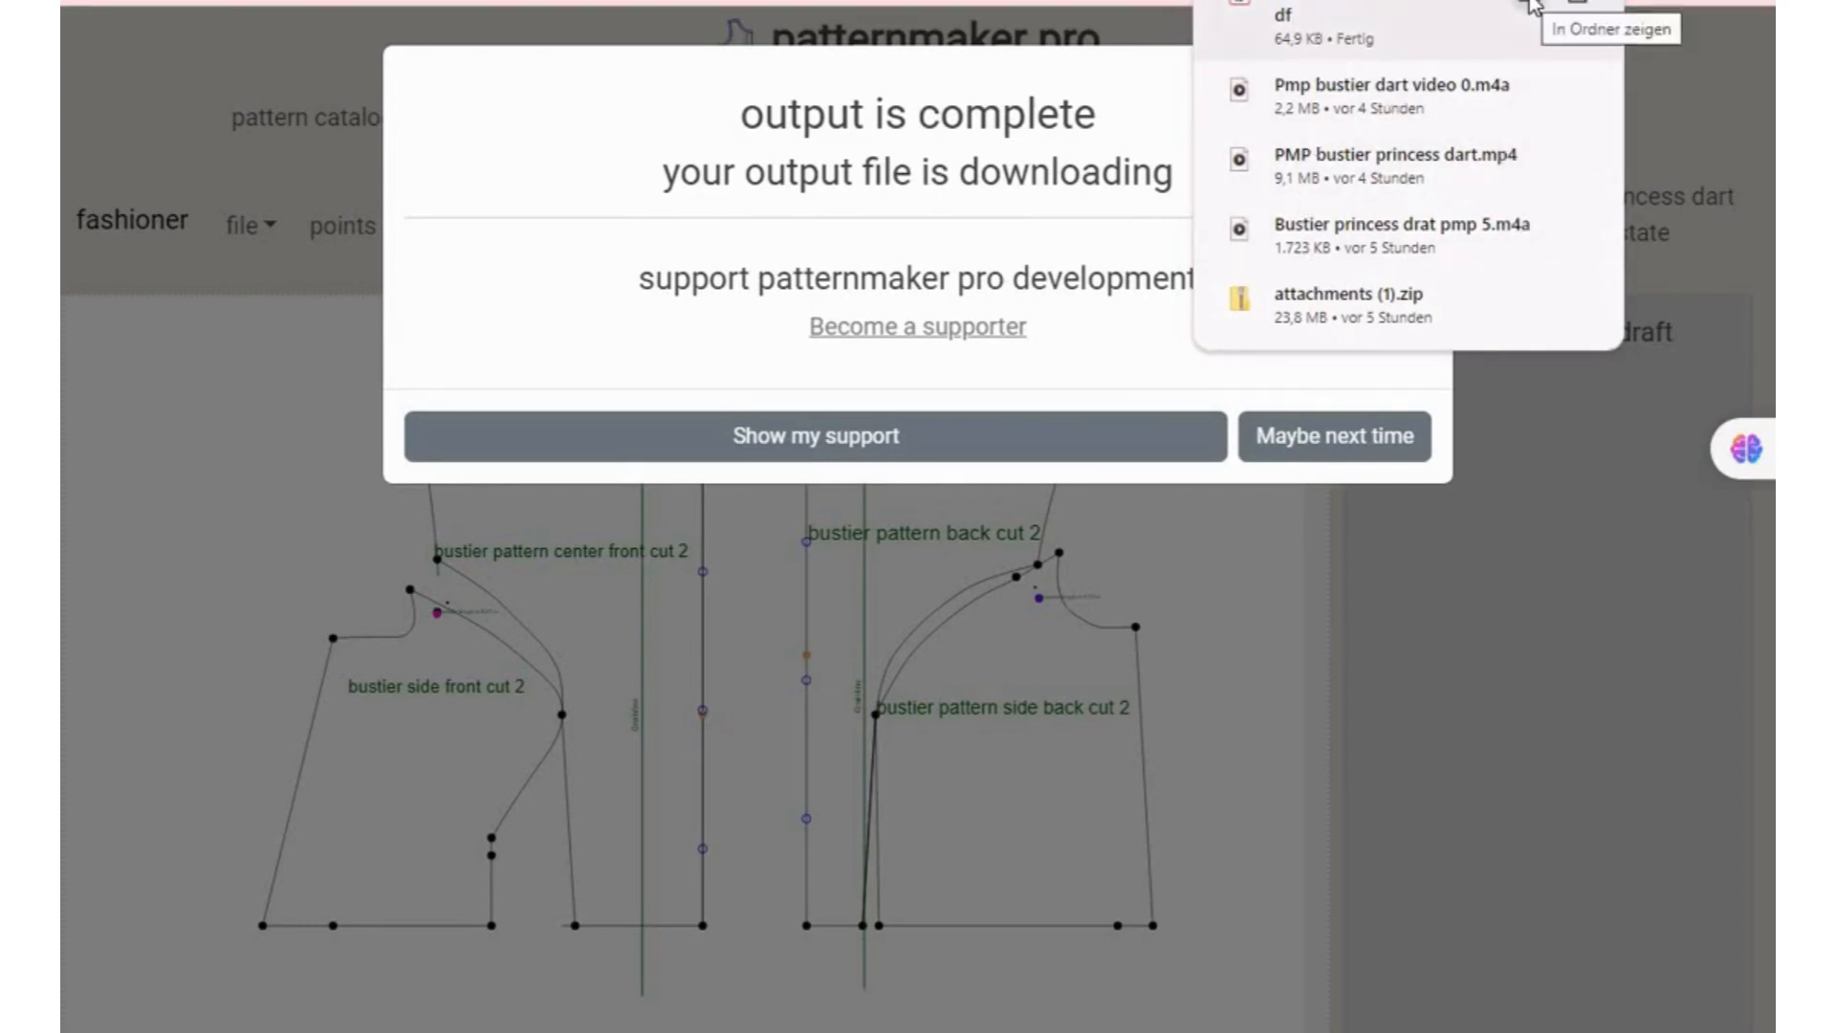
- Open the exported PDF from its download folder in the PDF viewer and look through the tiled pattern pages
click(1531, 6)
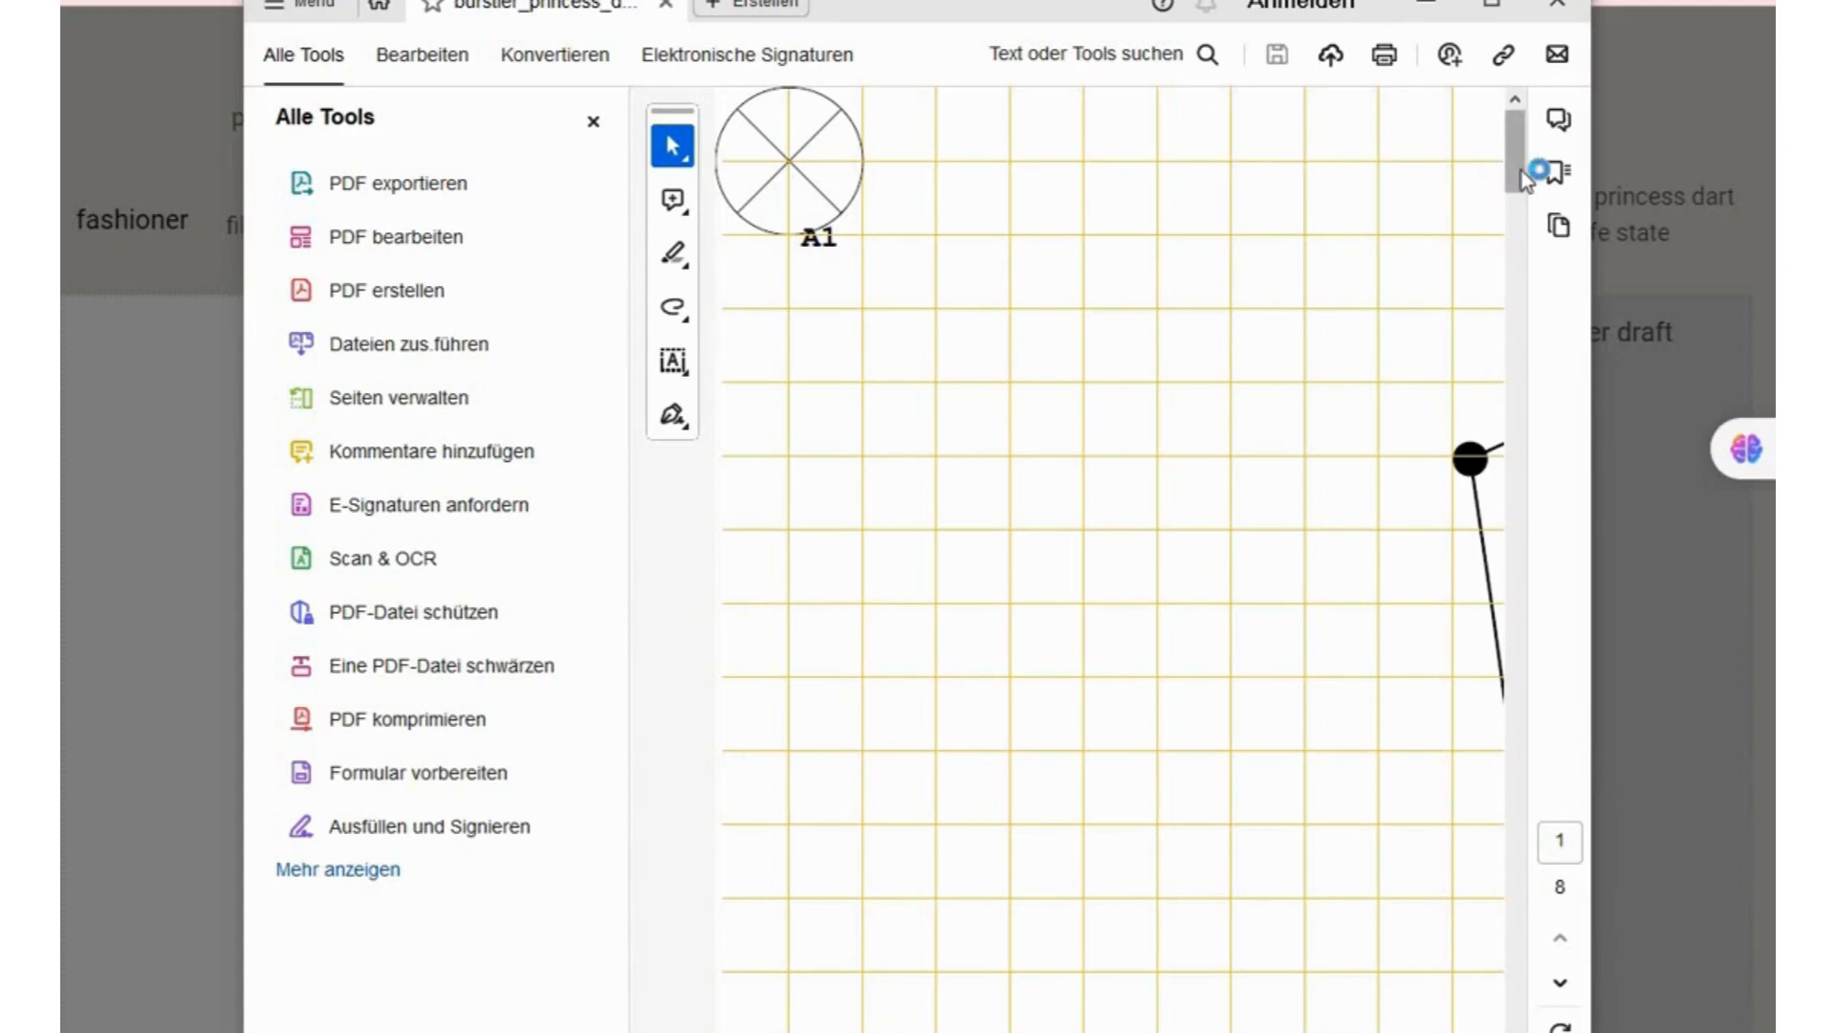
drag(1522, 174, 1559, 483)
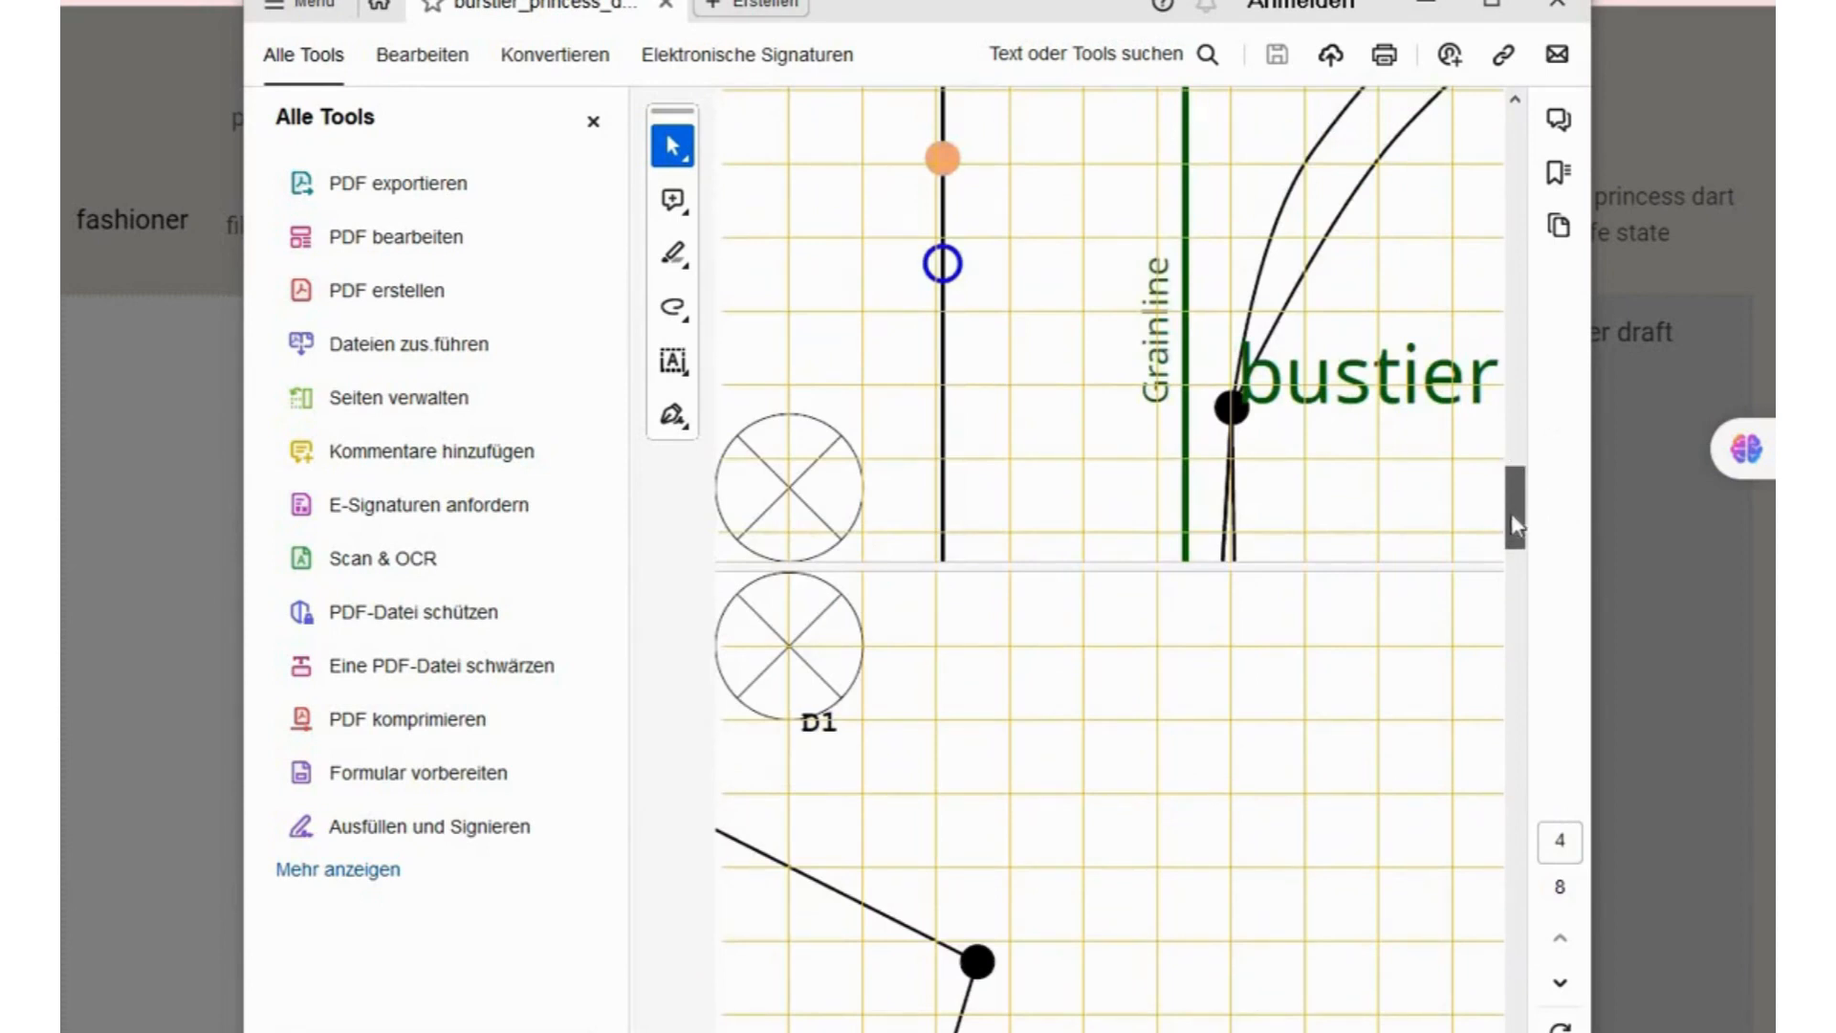
scroll(1453, 469, down, 1)
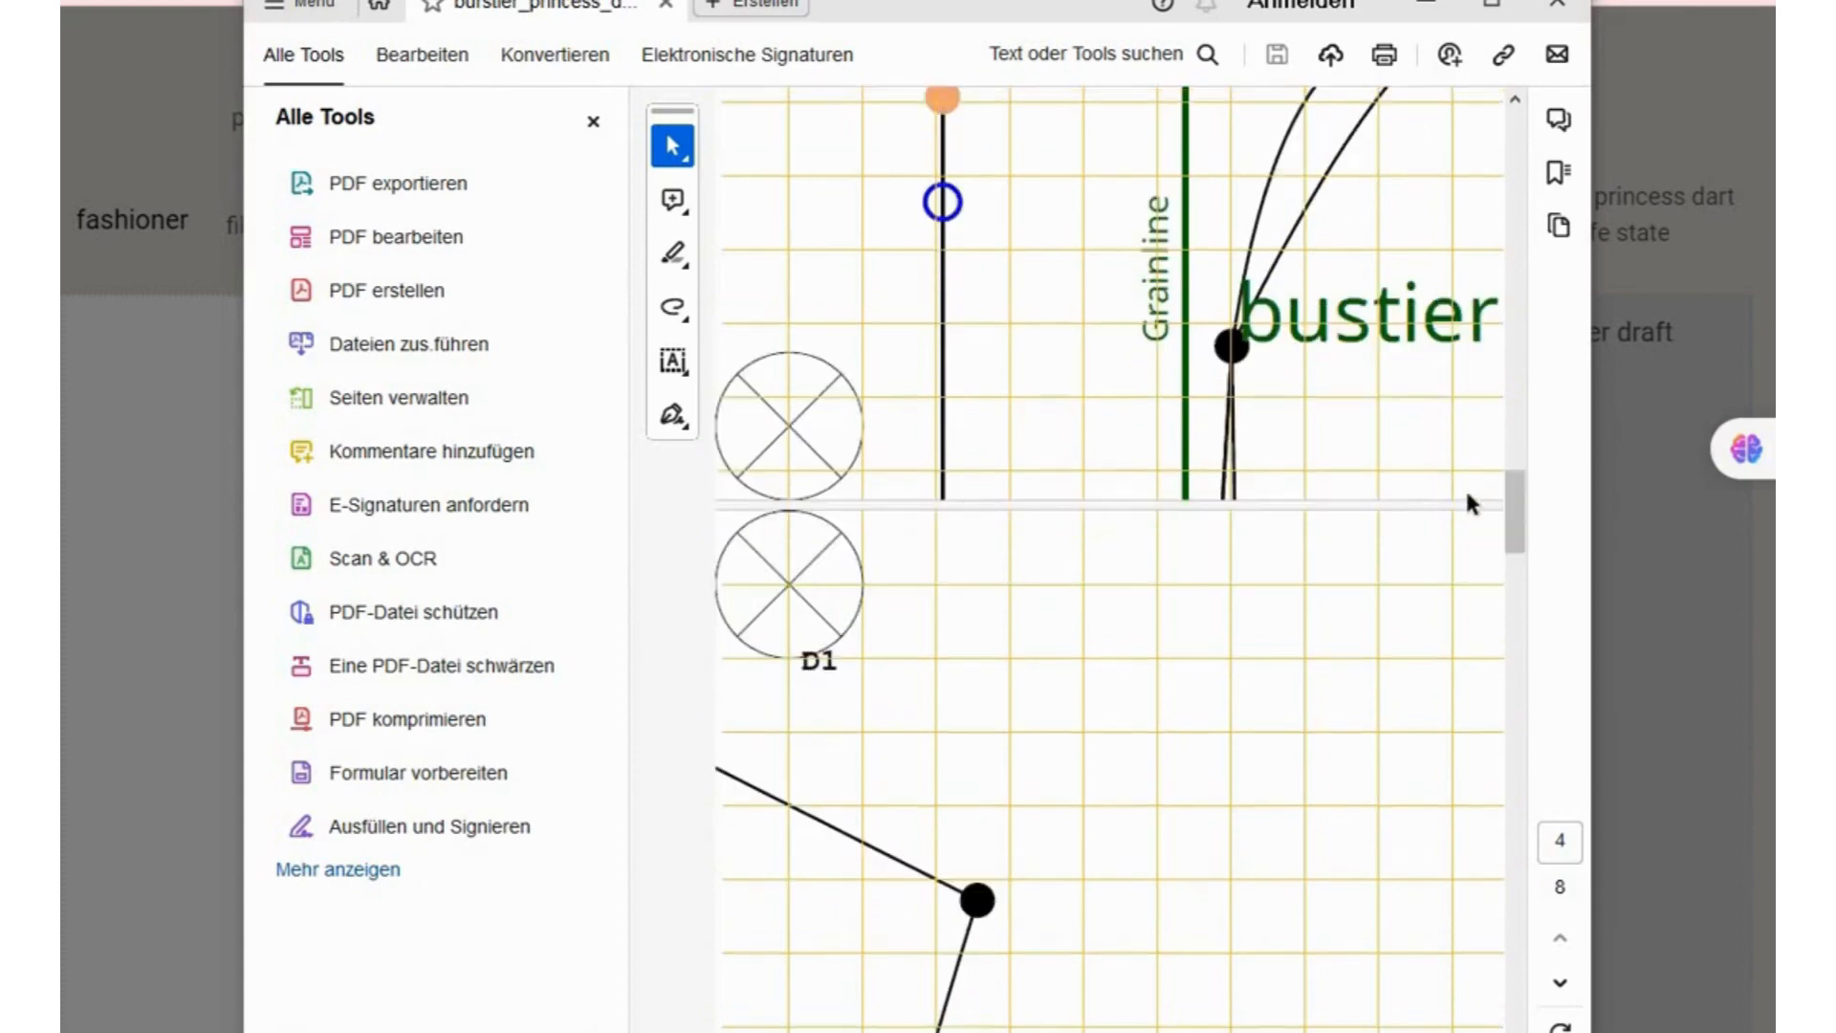
mouse_move(1518, 507)
mouse_down()
mouse_move(1527, 974)
mouse_move(1501, 959)
mouse_move(1488, 730)
mouse_move(1537, 469)
mouse_move(1500, 76)
mouse_move(1545, 272)
mouse_move(1537, 403)
mouse_up()
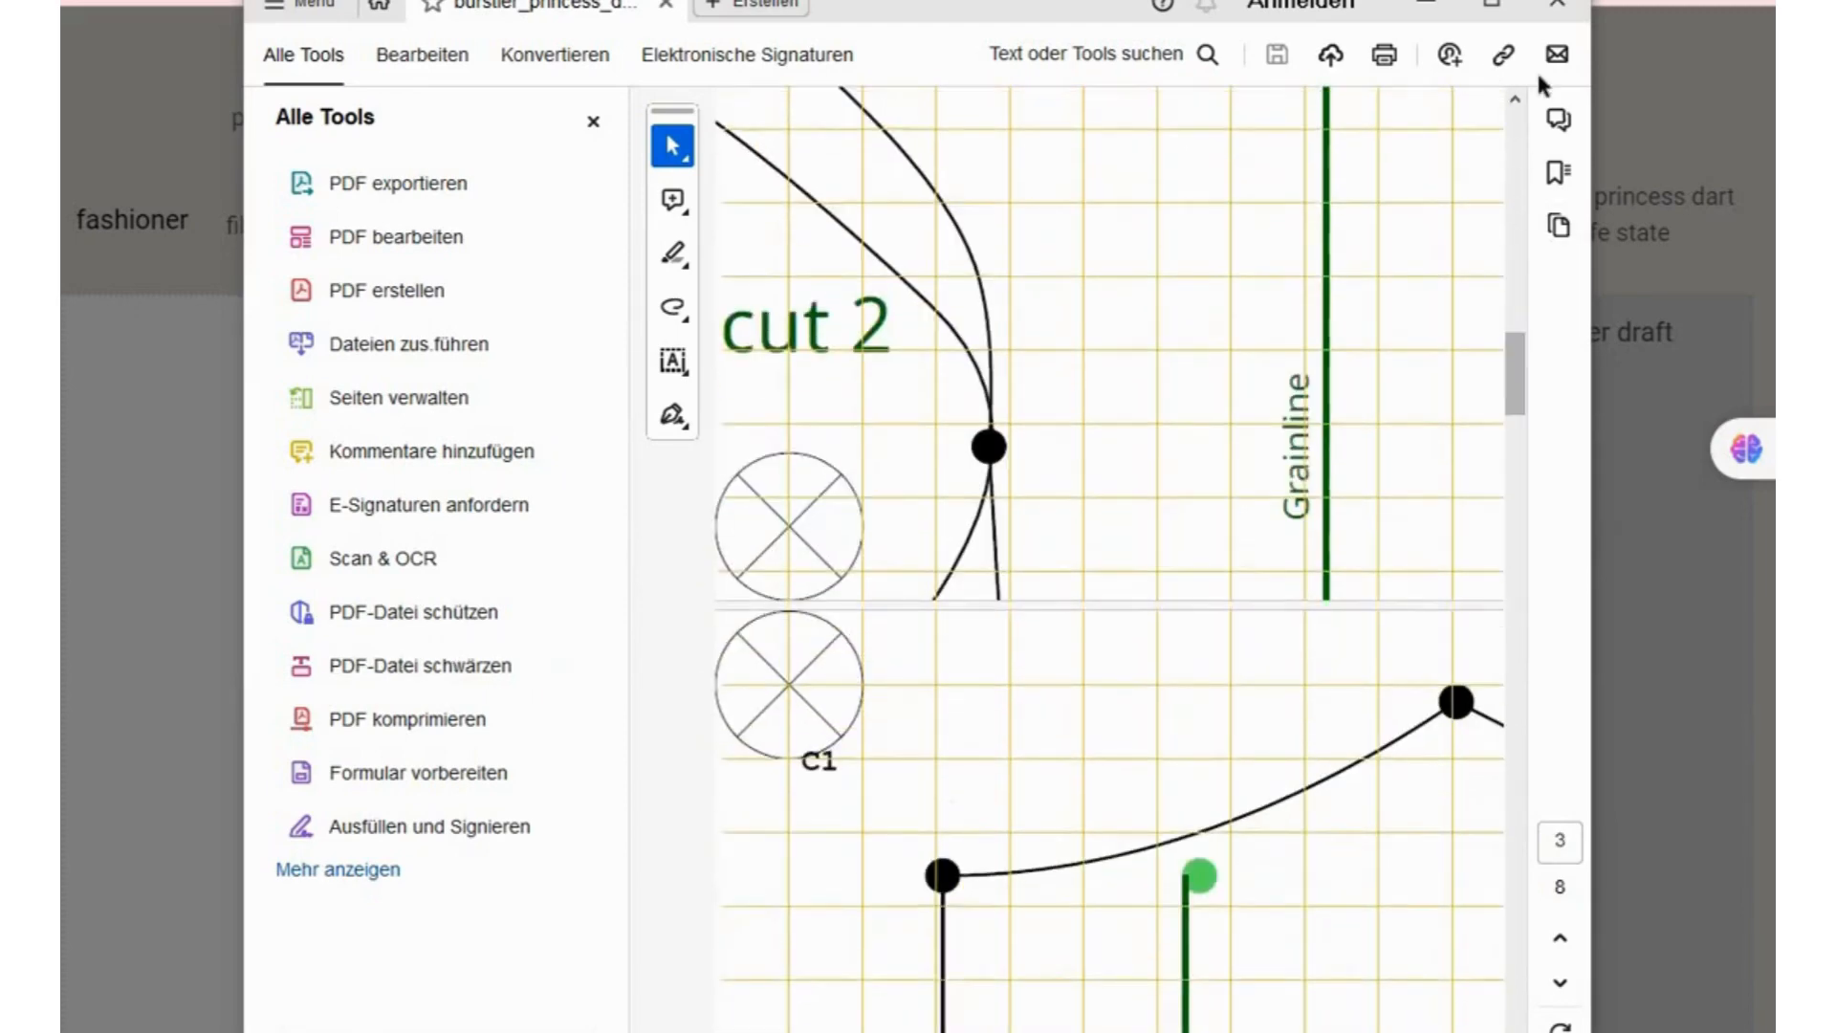
- Close the PDF and the Downloads folder, and dismiss the export-complete dialog by declining the support request
click(1559, 9)
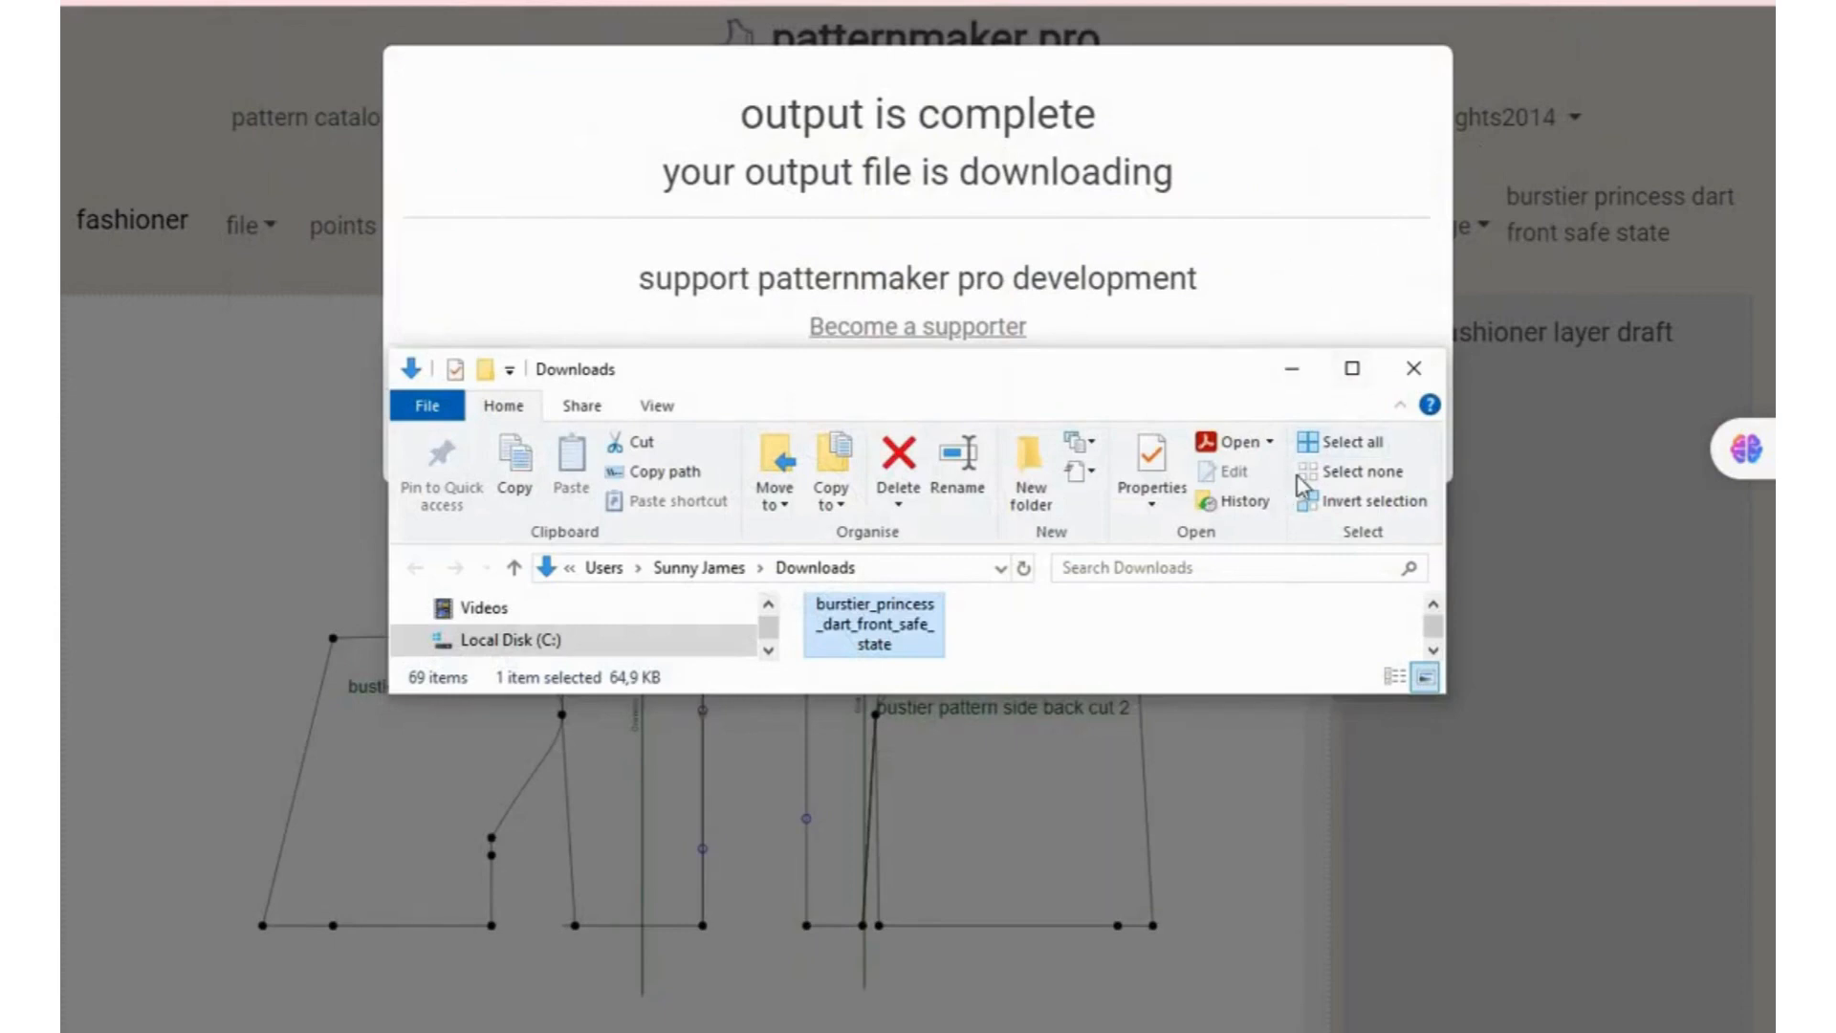
click(1414, 369)
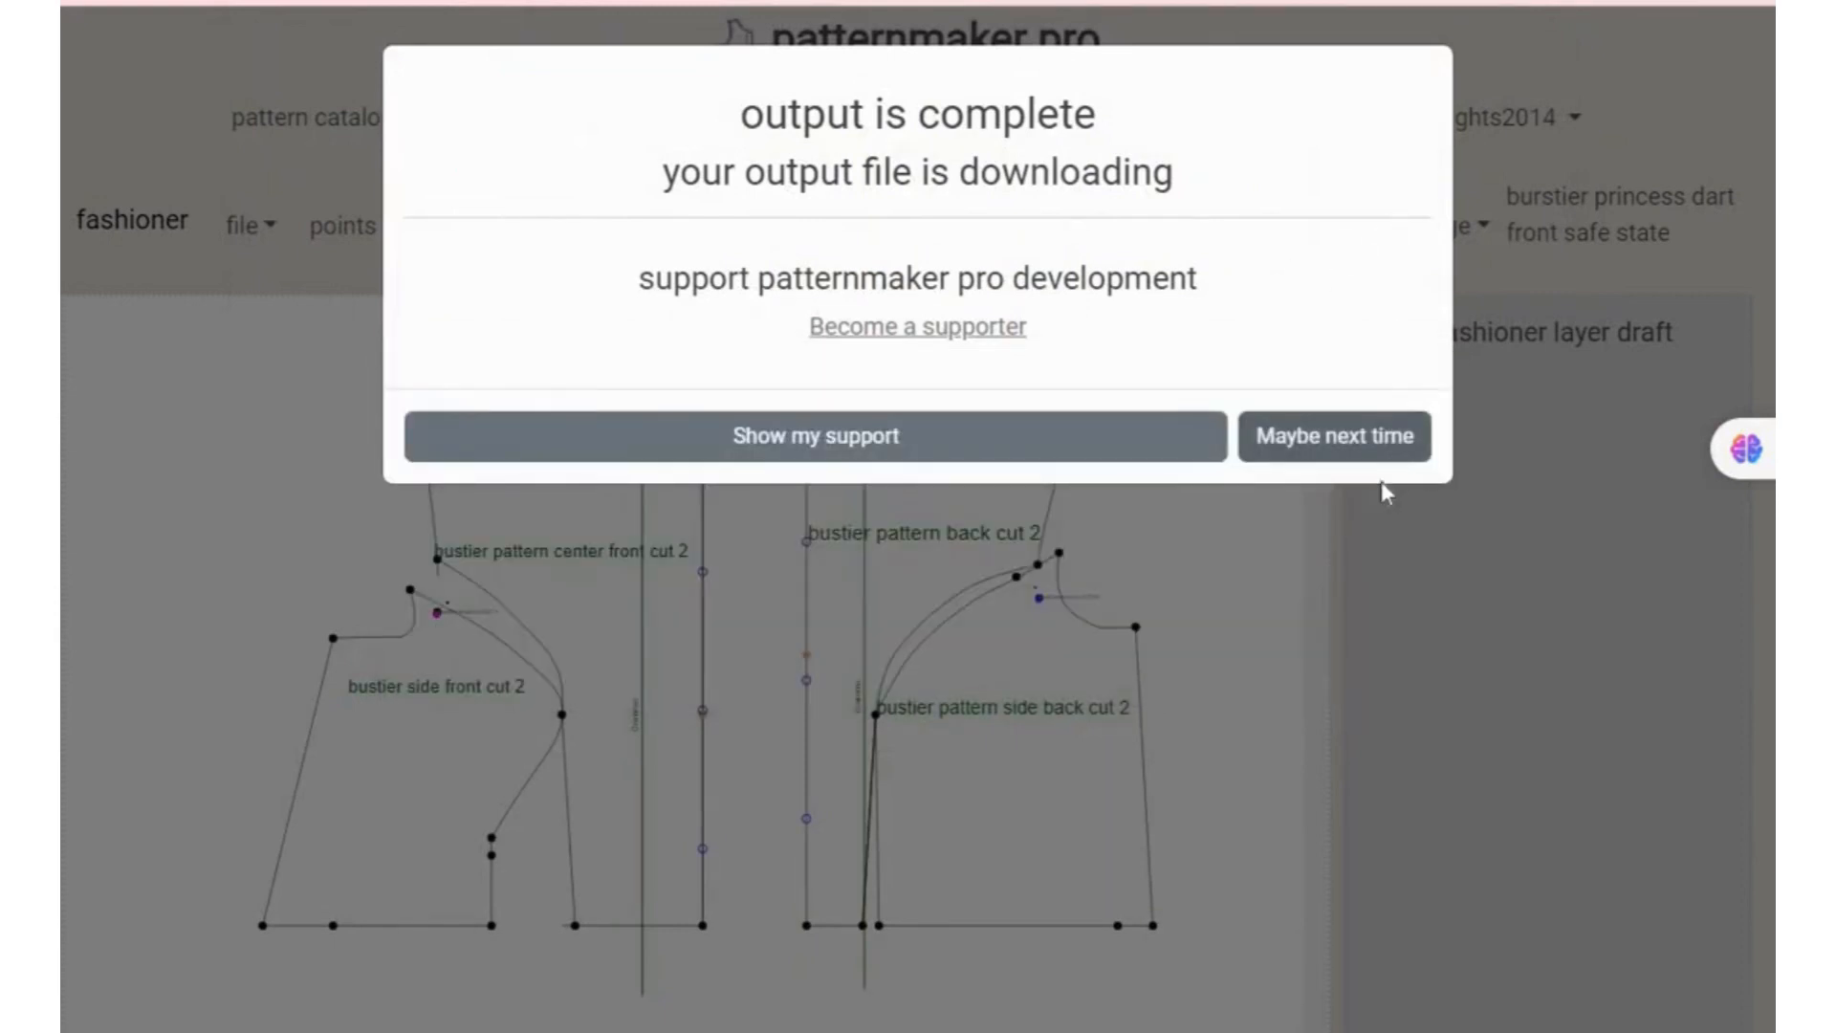
click(1334, 437)
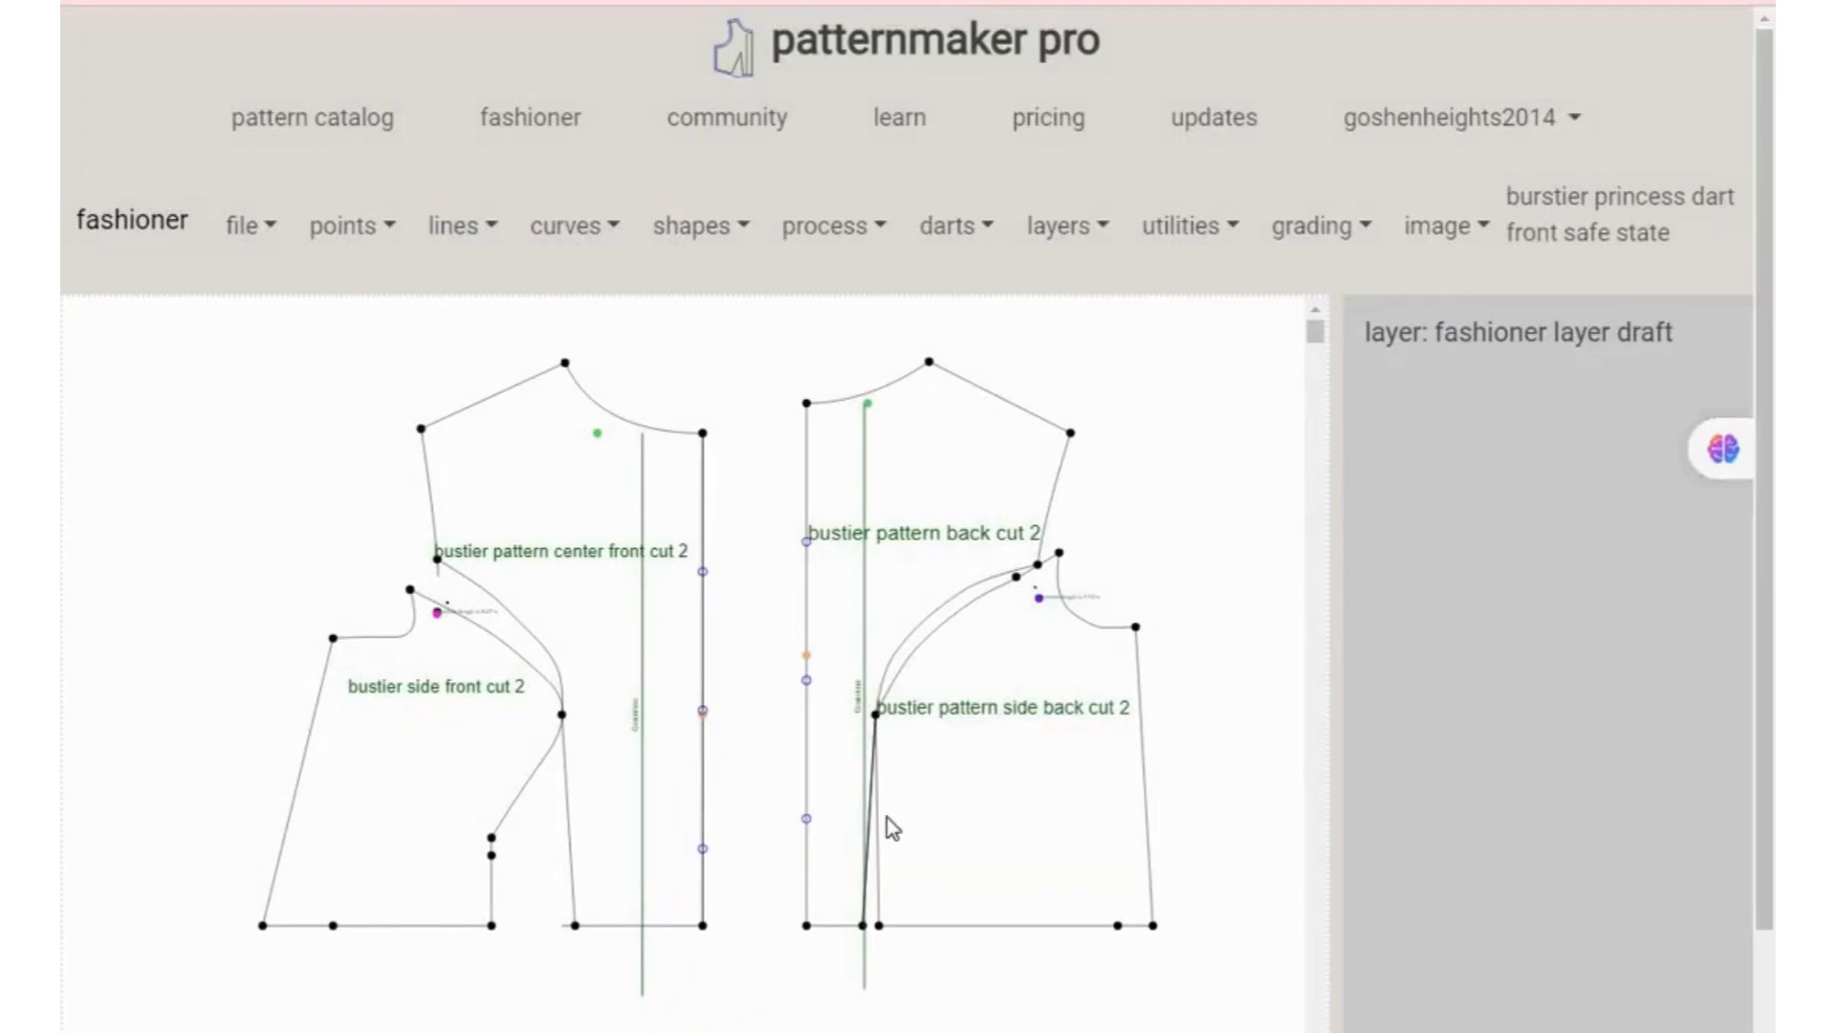